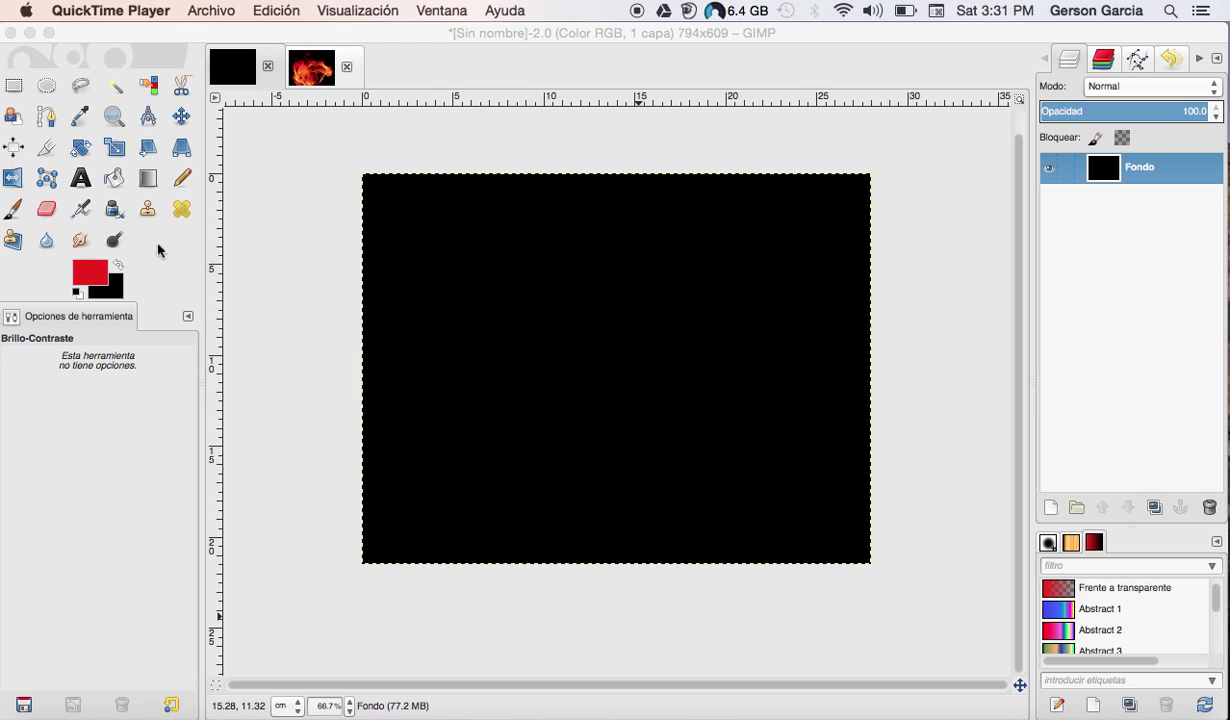
# Switch to the GIMP window showing the blank 794×609 black canvas.
pyautogui.click(77, 190)
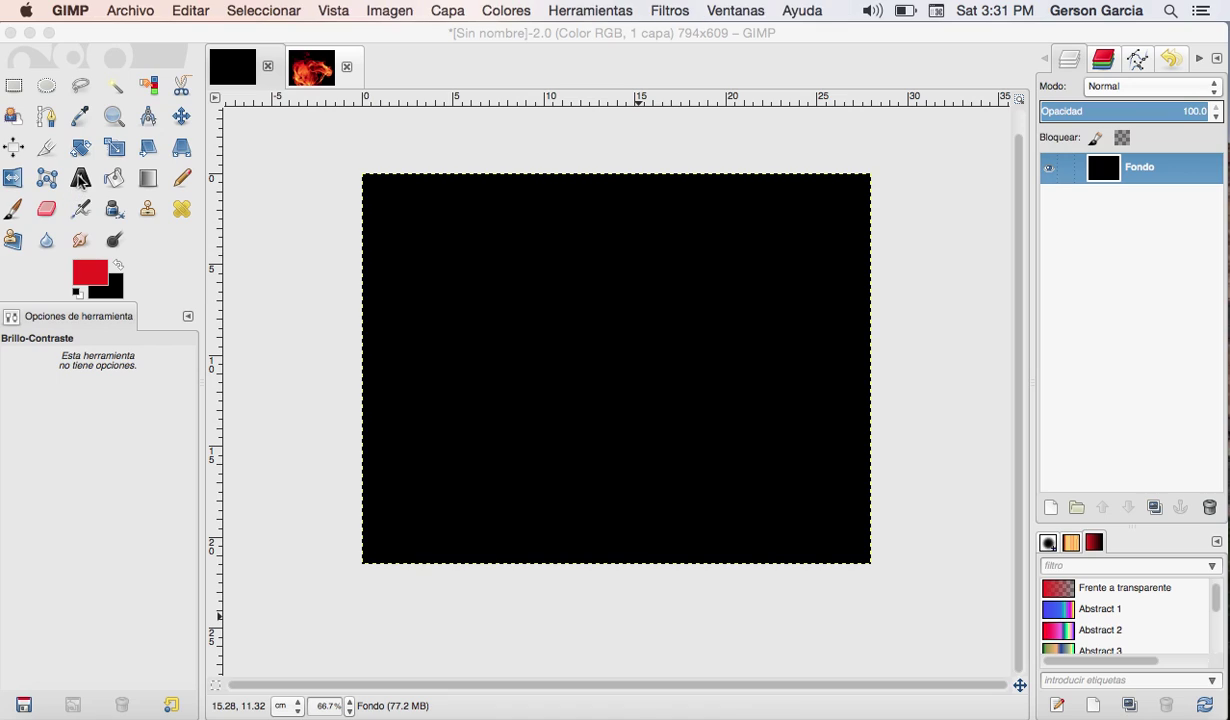
# Add a text box on the canvas reading FUEGO in capitals.
pyautogui.press('t')
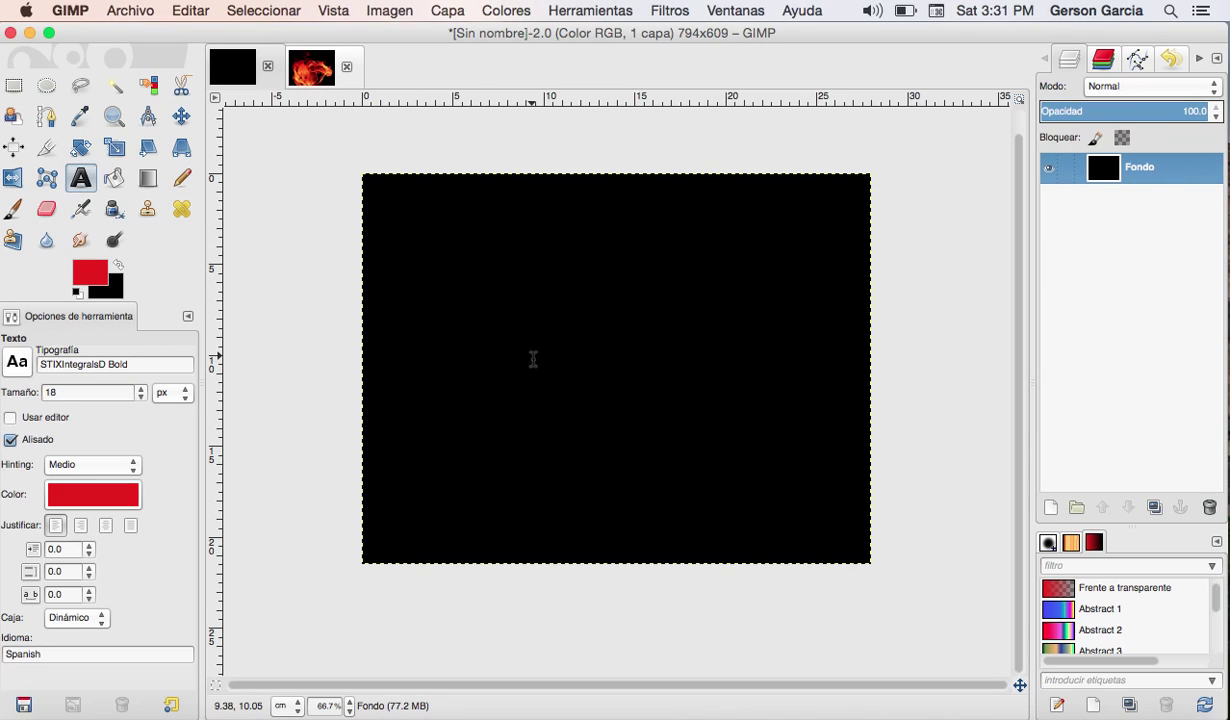
pyautogui.click(502, 327)
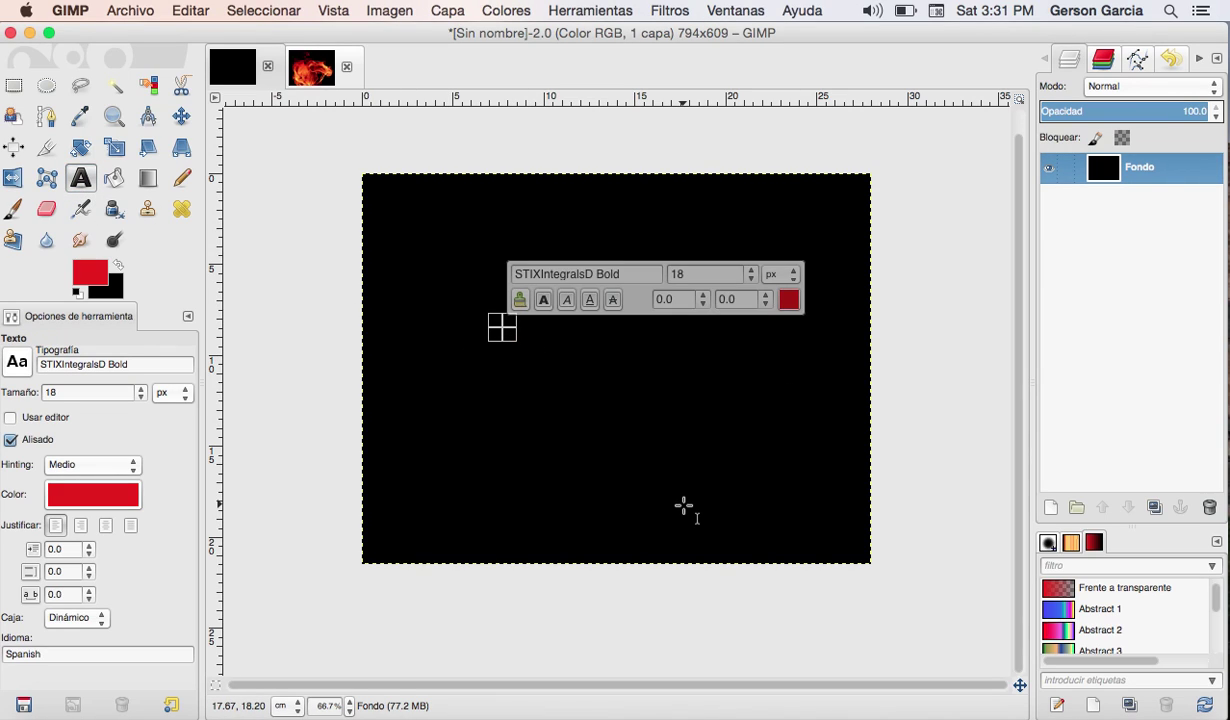
pyautogui.write('fue')
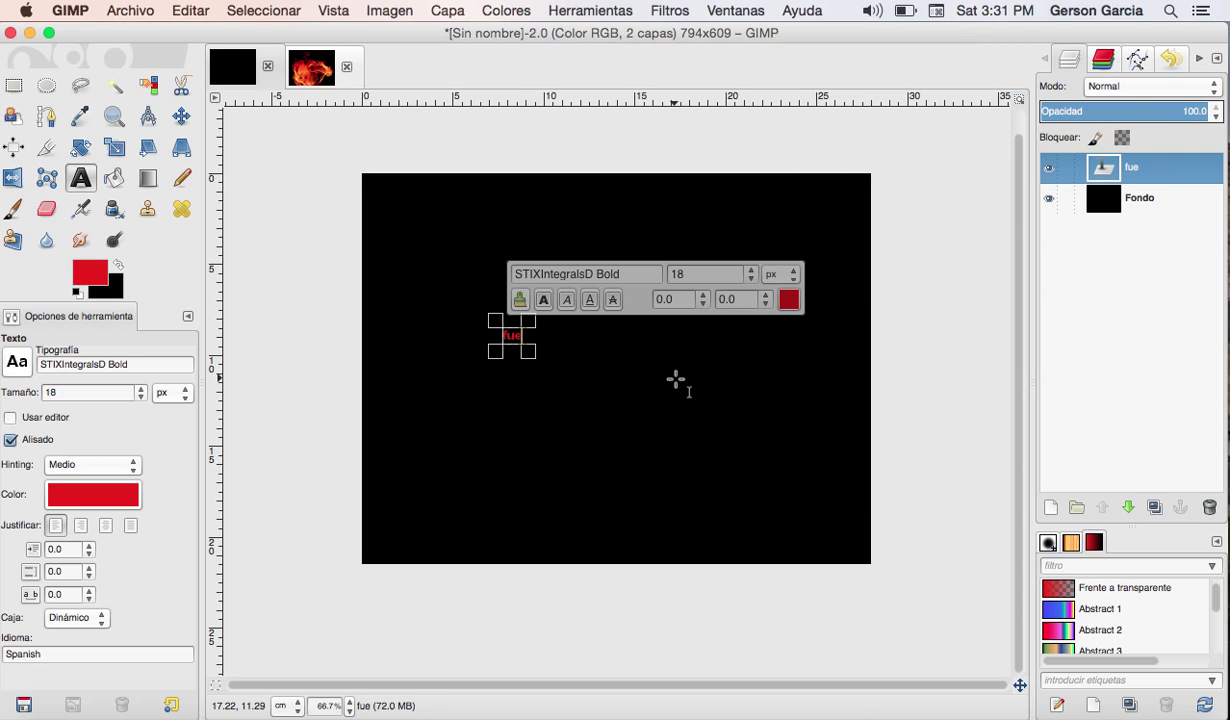
pyautogui.write('go')
pyautogui.press('BackSpace')
pyautogui.press('BackSpace')
pyautogui.press('BackSpace')
pyautogui.press('BackSpace')
pyautogui.press('BackSpace')
pyautogui.write('FUEGO')
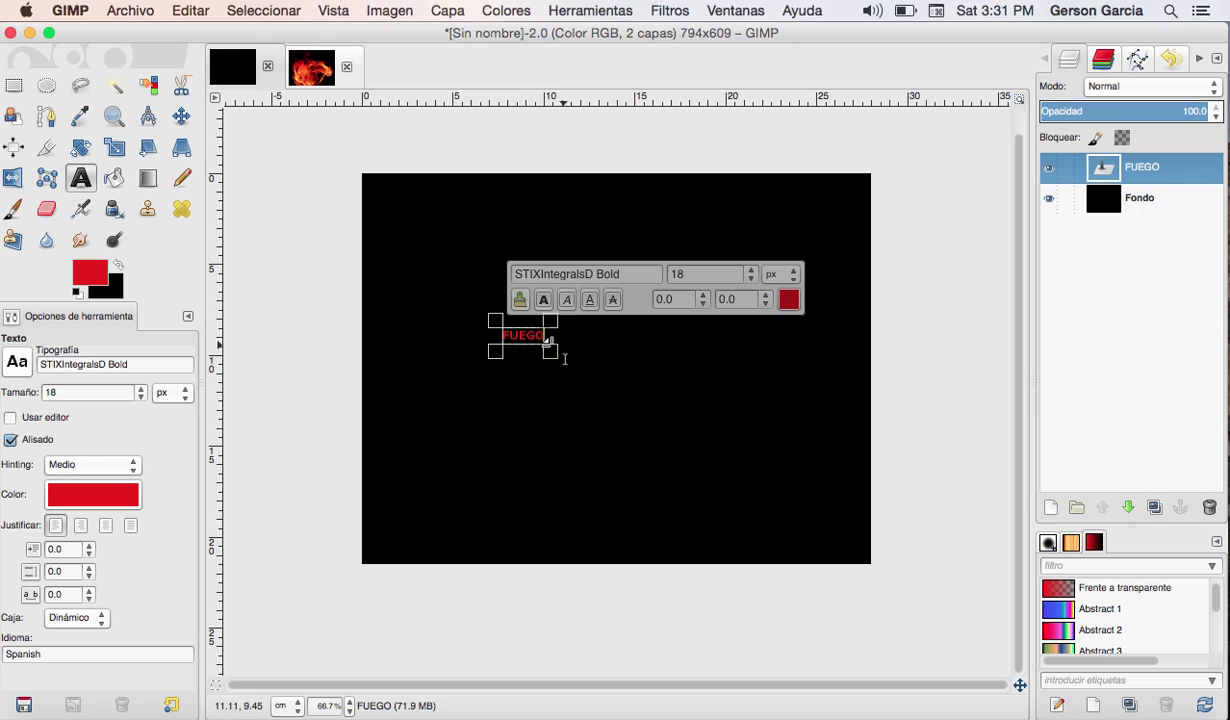
# Enlarge the FUEGO text to about 192 px and centre it on the canvas.
pyautogui.hotkey('ctrl', 'a')
pyautogui.tripleClick(705, 273)
pyautogui.write('50')
pyautogui.click(753, 270)
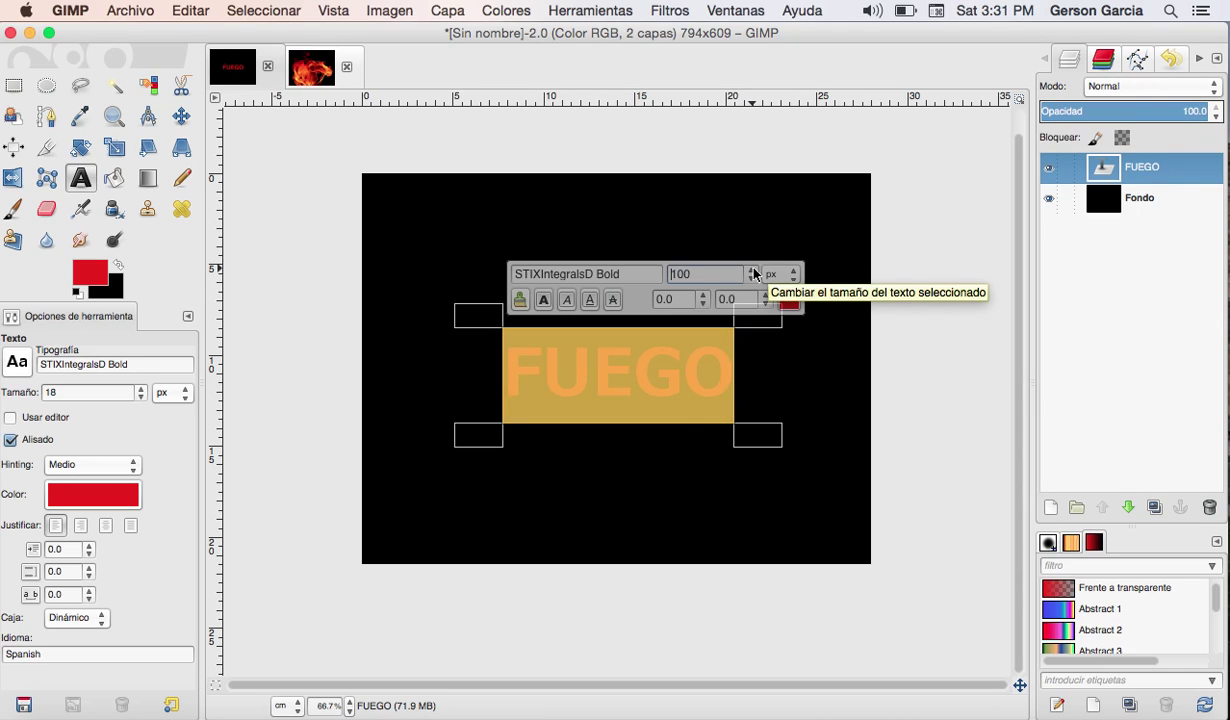
pyautogui.click(753, 270)
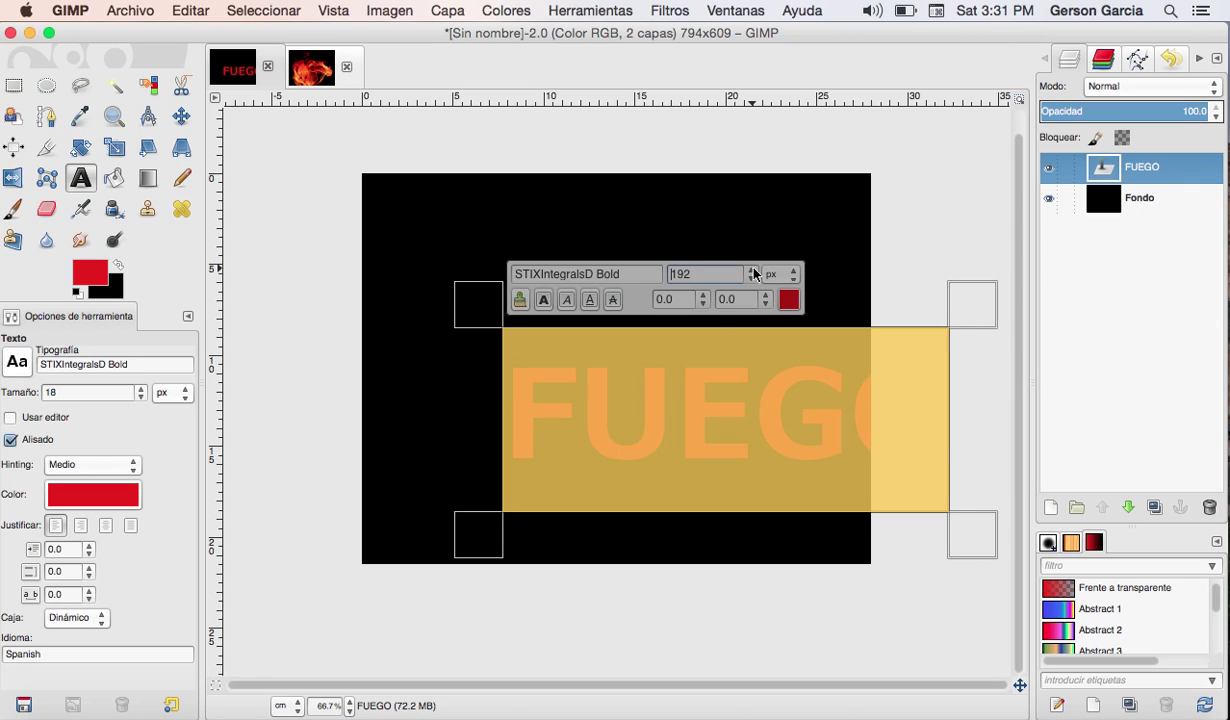
pyautogui.click(181, 116)
pyautogui.moveTo(596, 420)
pyautogui.mouseDown()
pyautogui.moveTo(496, 380)
pyautogui.moveTo(502, 370)
pyautogui.mouseUp()
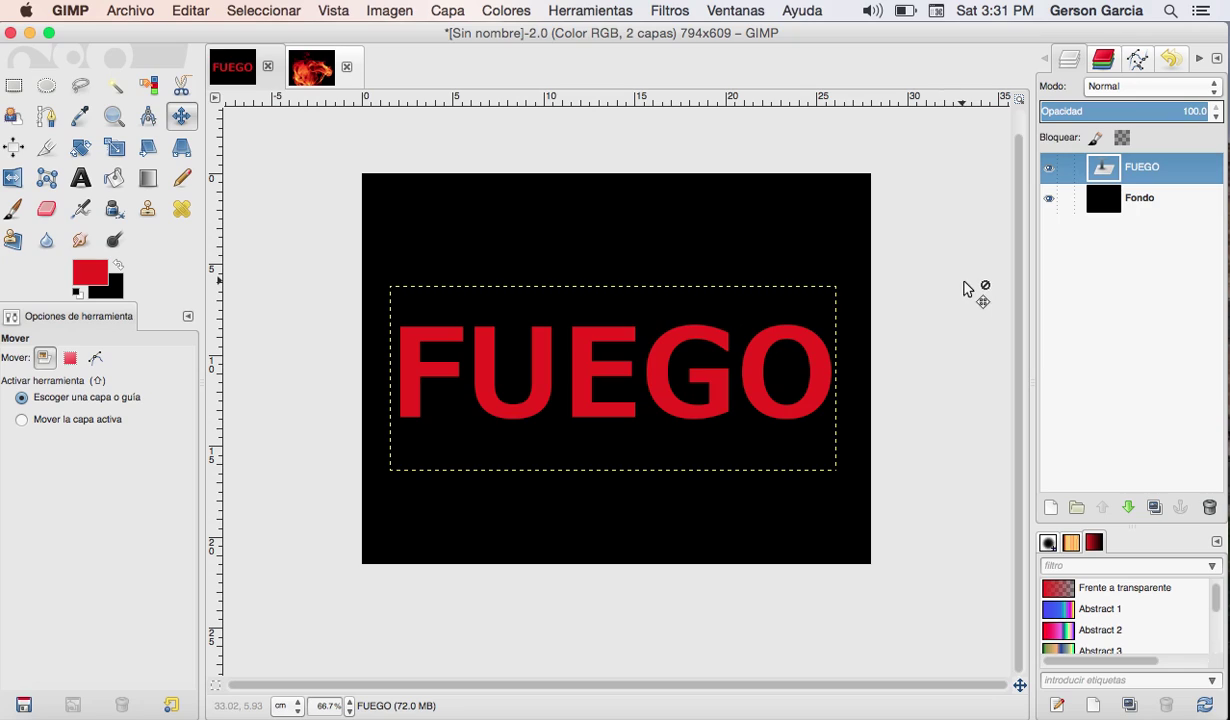
pyautogui.rightClick(1146, 173)
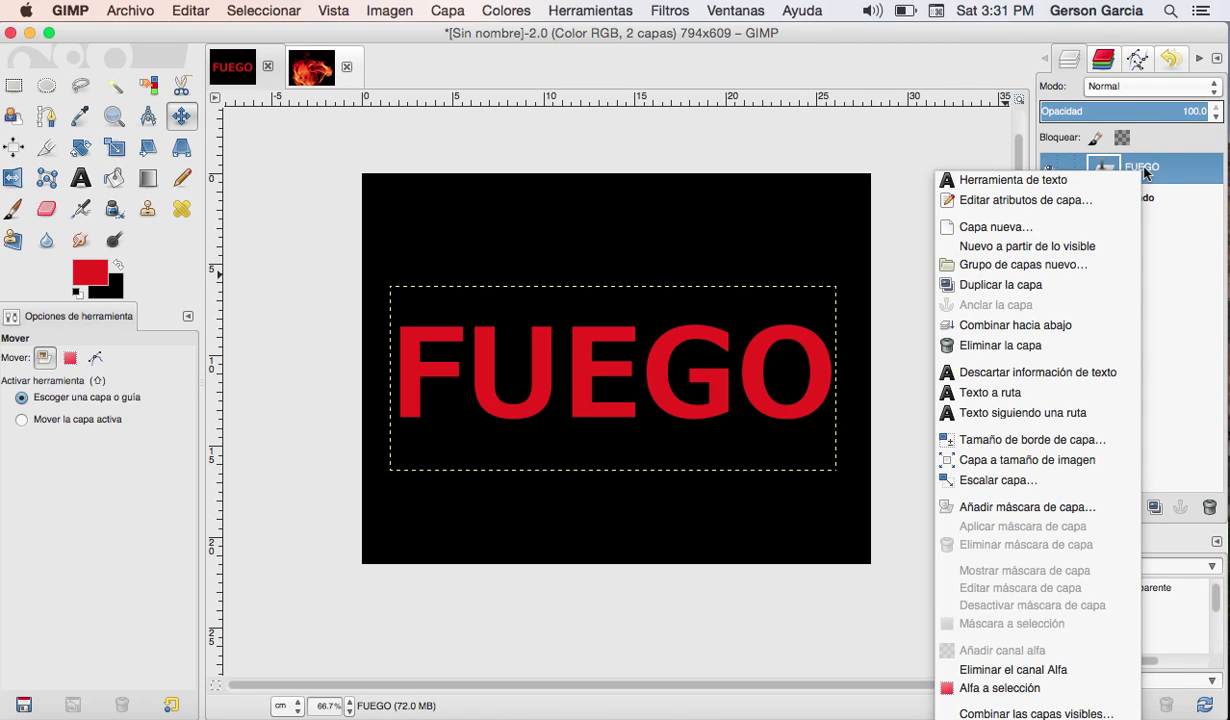
# Discard the text information so FUEGO becomes an ordinary image layer.
pyautogui.click(1037, 372)
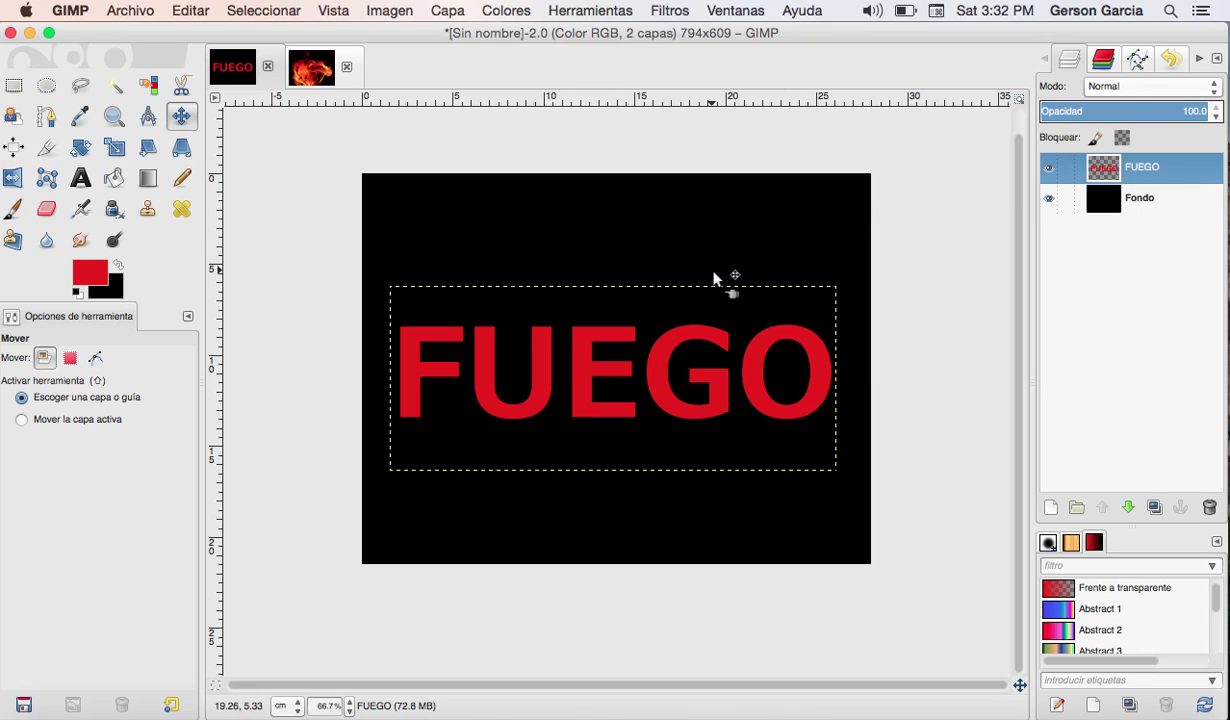
pyautogui.rightClick(1134, 165)
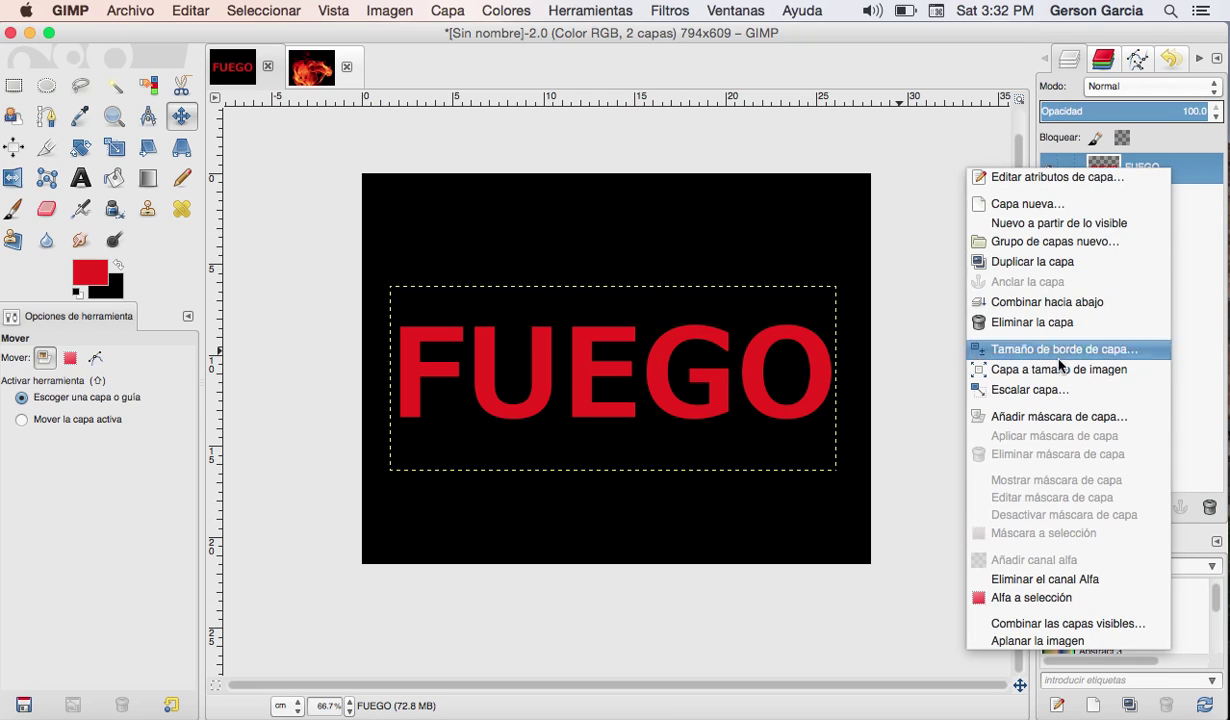
pyautogui.click(340, 322)
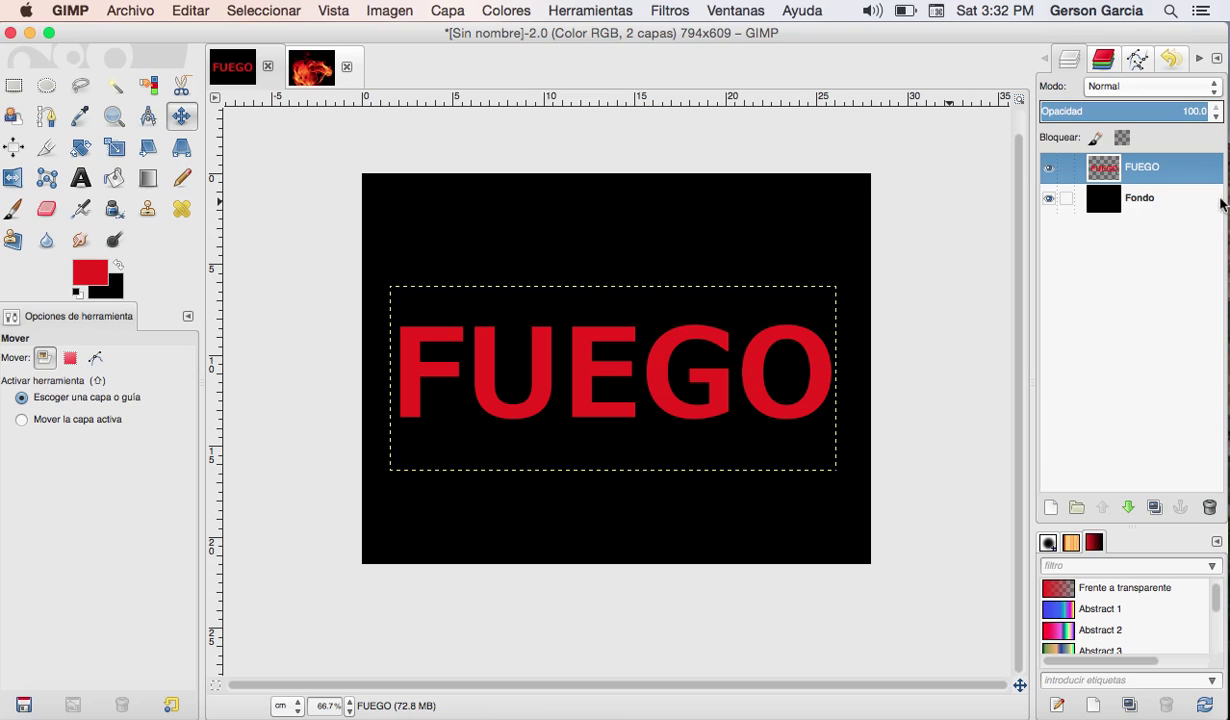
pyautogui.rightClick(1139, 174)
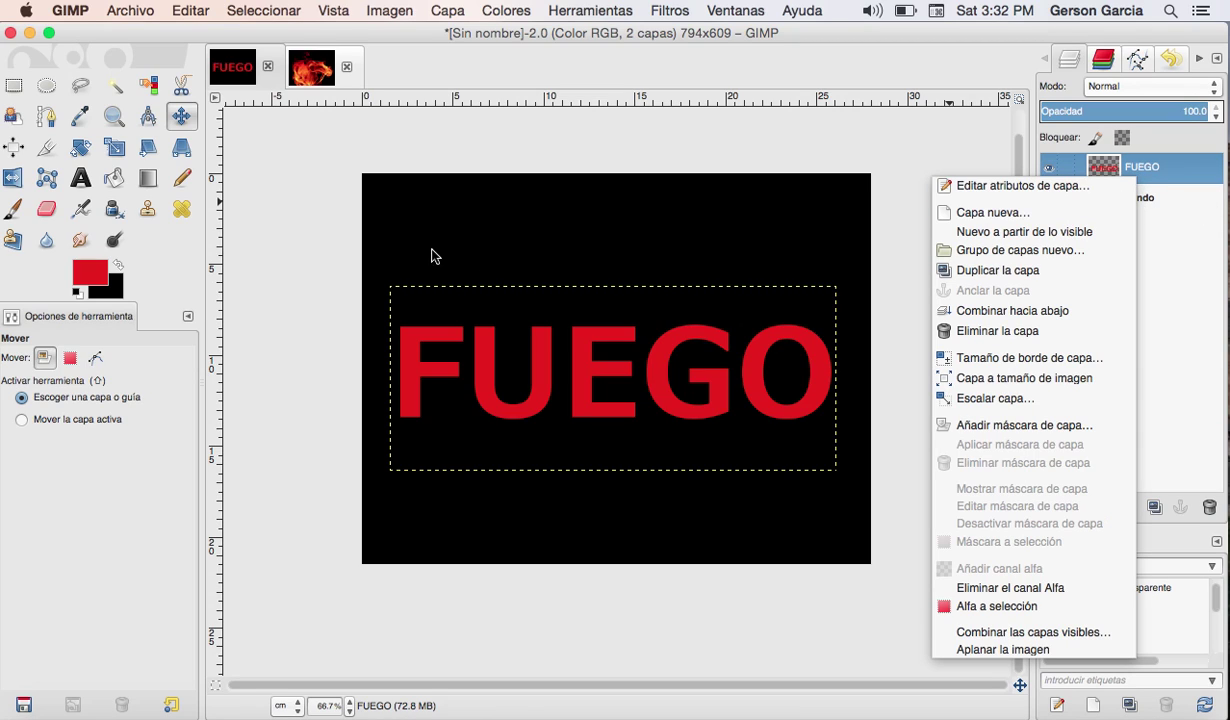
pyautogui.click(420, 155)
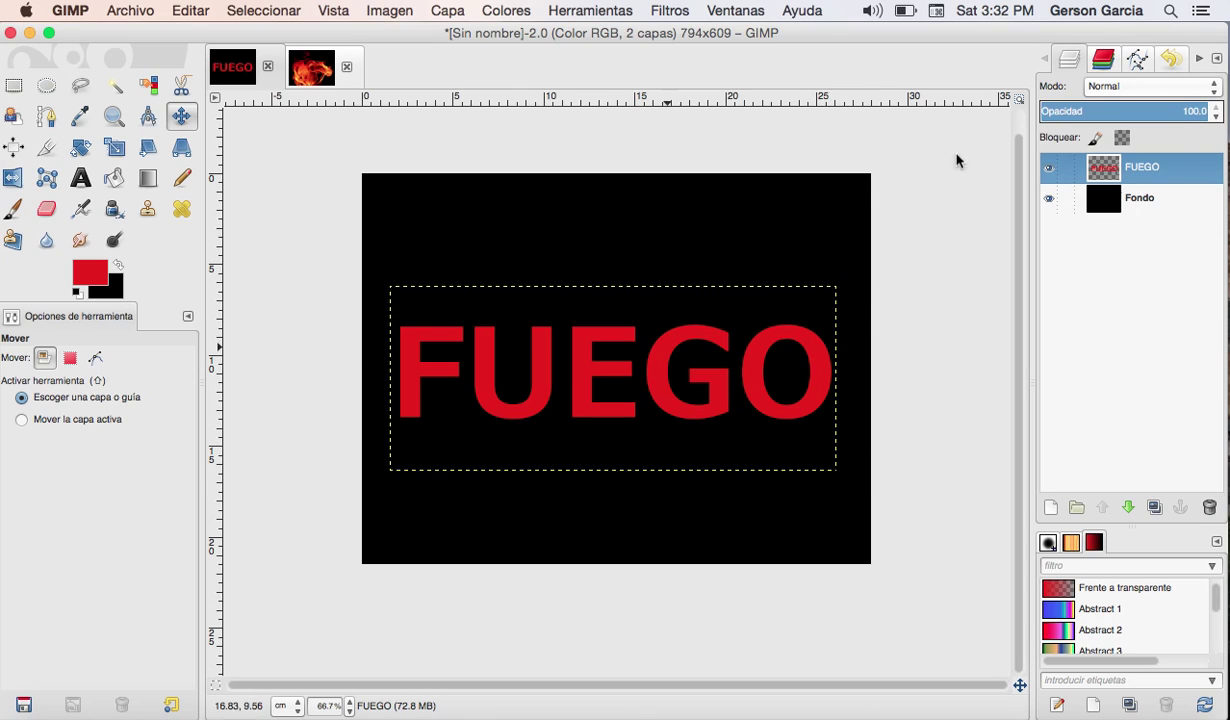
# Expand the FUEGO layer to the full image size.
pyautogui.rightClick(1150, 179)
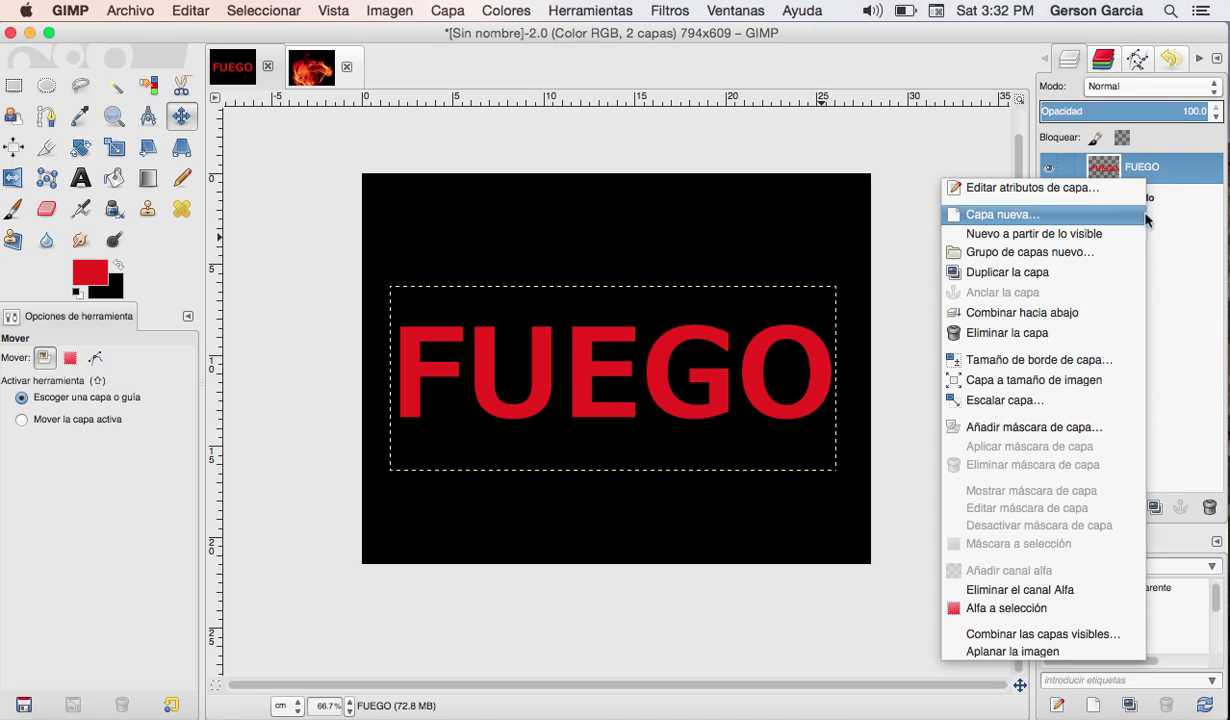
pyautogui.click(1078, 382)
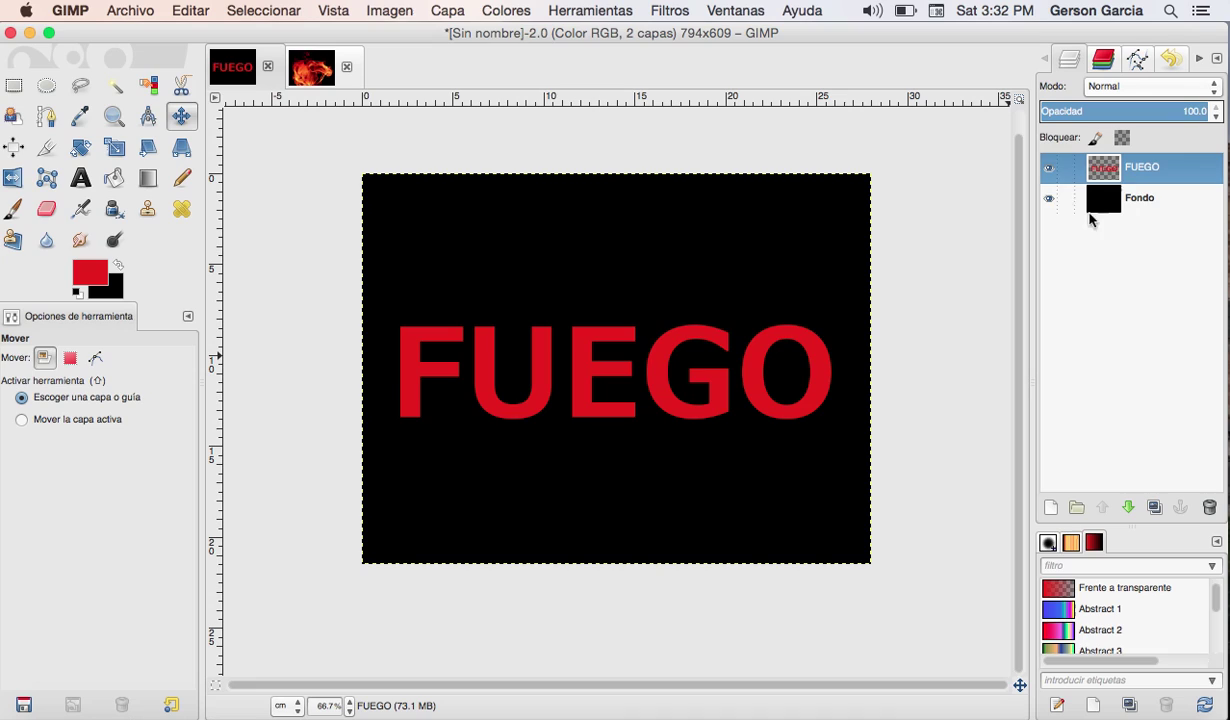
pyautogui.rightClick(1160, 175)
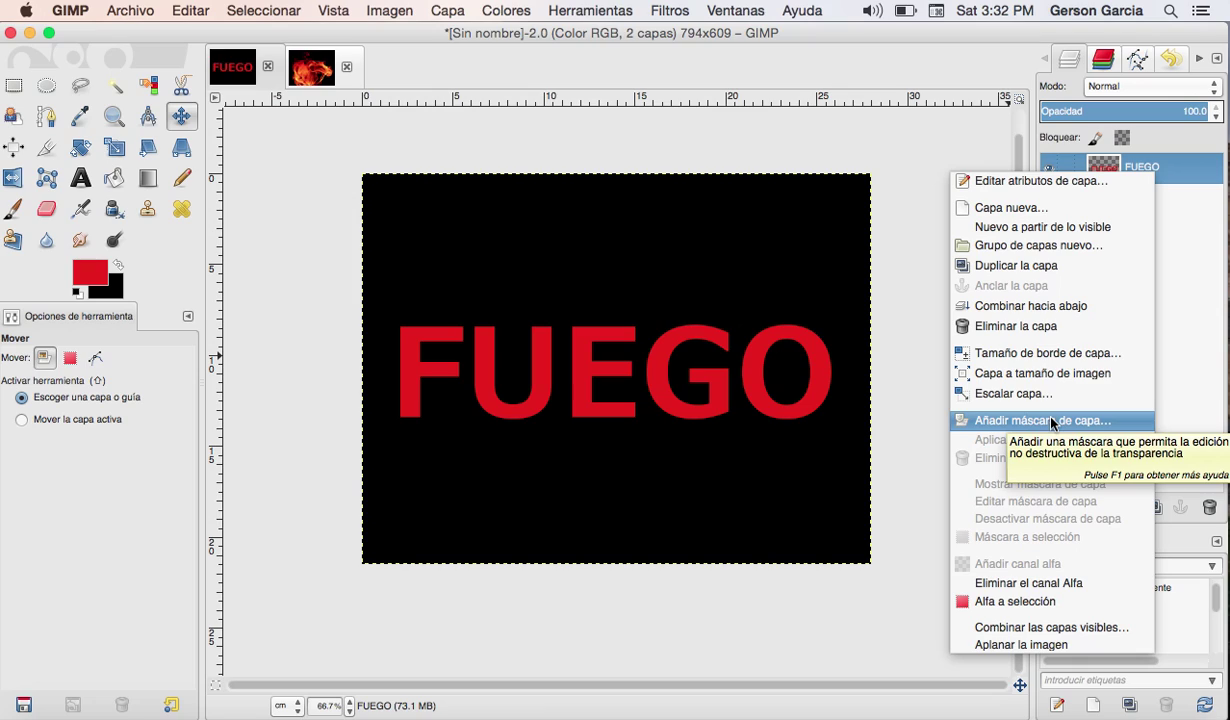
# Duplicate the FUEGO layer as FUEGO #1 and set the foreground colour to yellow efce16.
pyautogui.click(1020, 265)
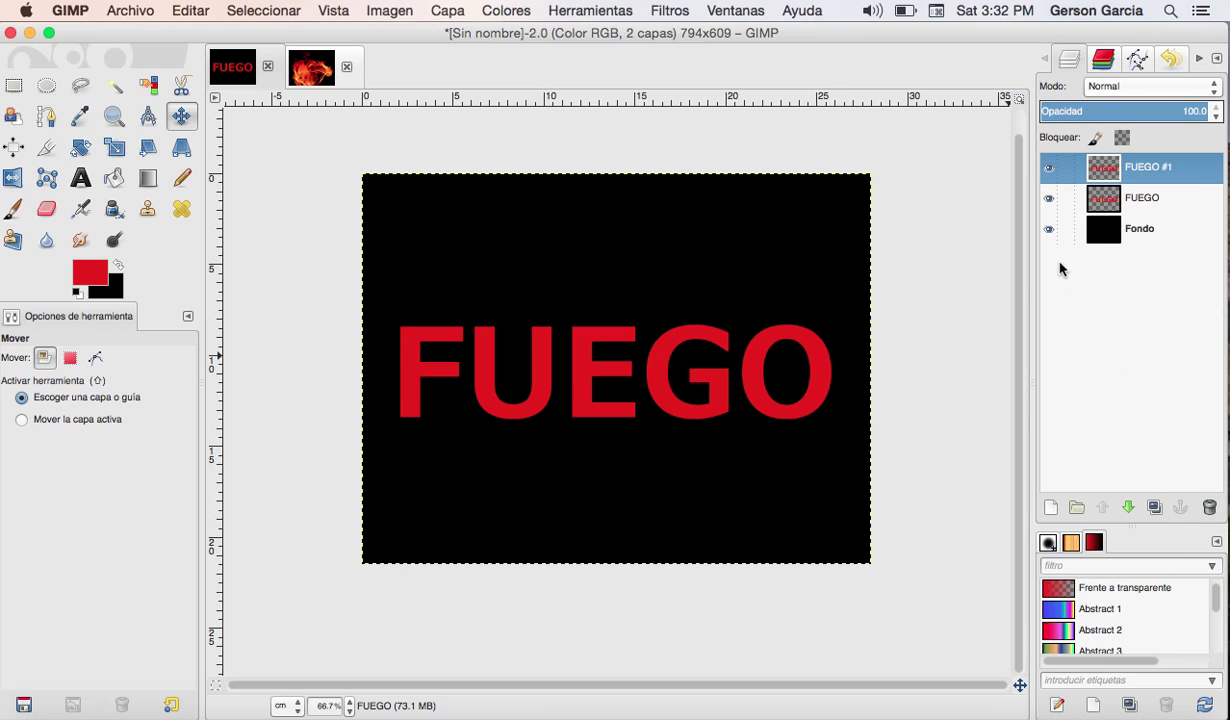
pyautogui.click(90, 276)
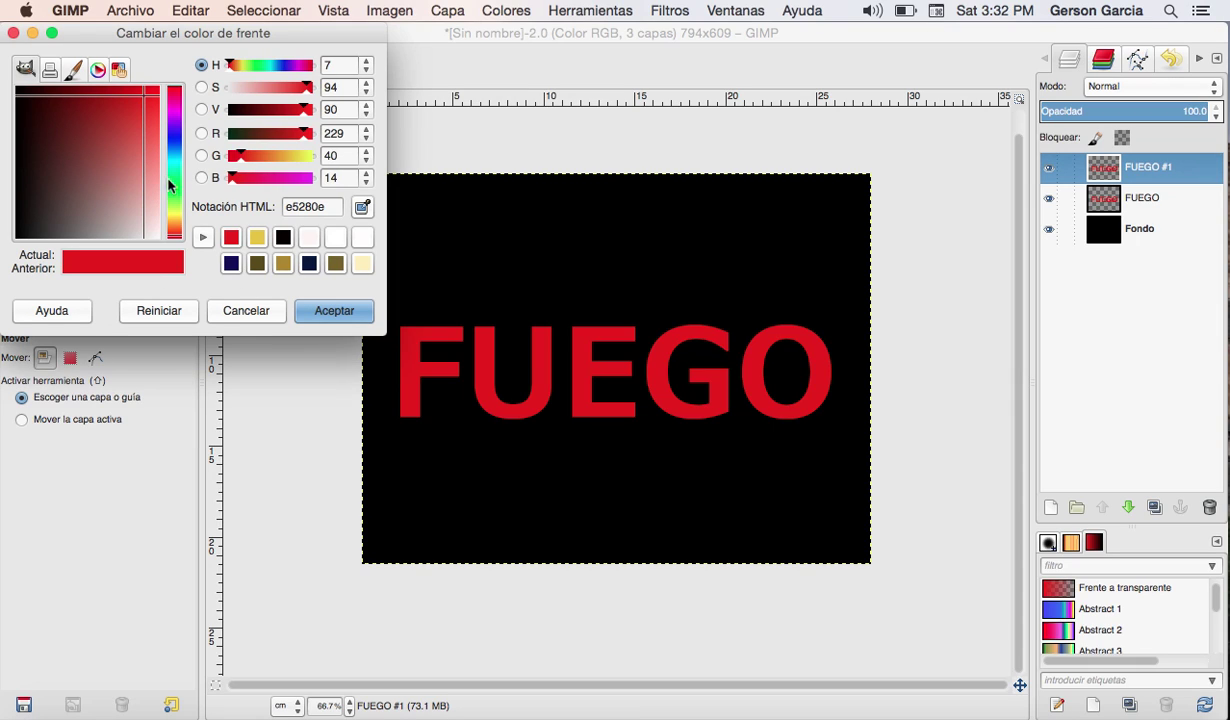
pyautogui.click(173, 218)
pyautogui.moveTo(143, 112); pyautogui.dragTo(152, 103)
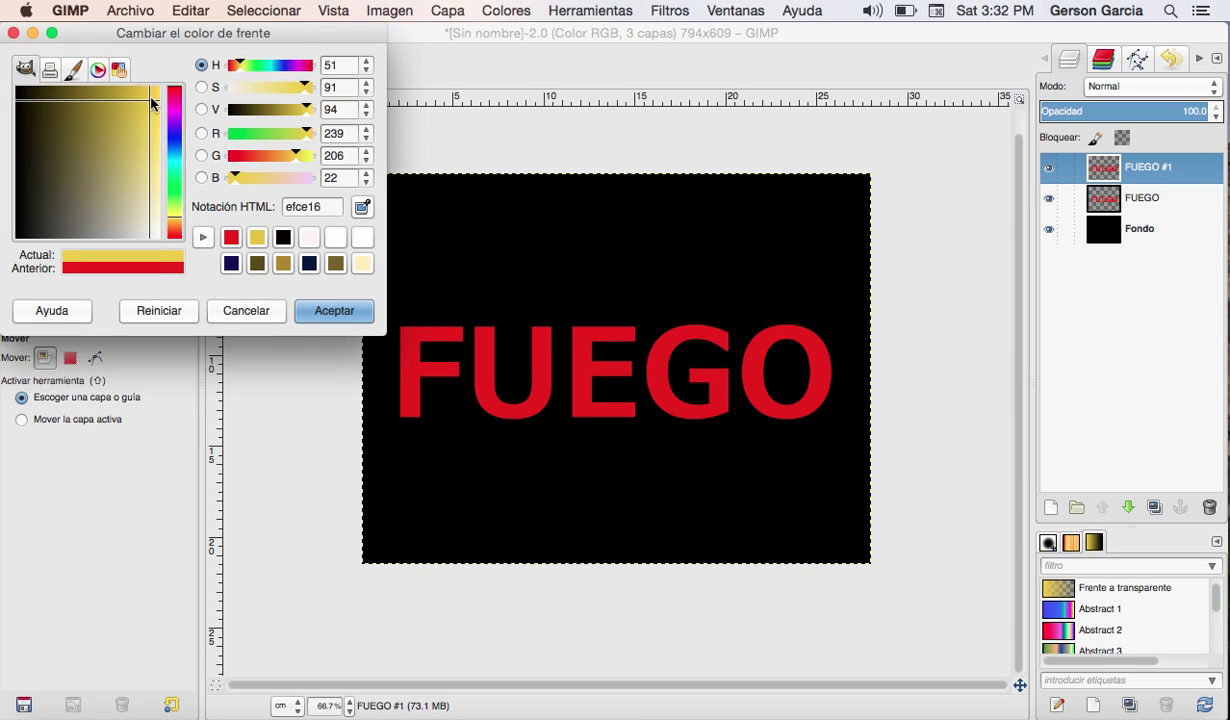
pyautogui.click(329, 313)
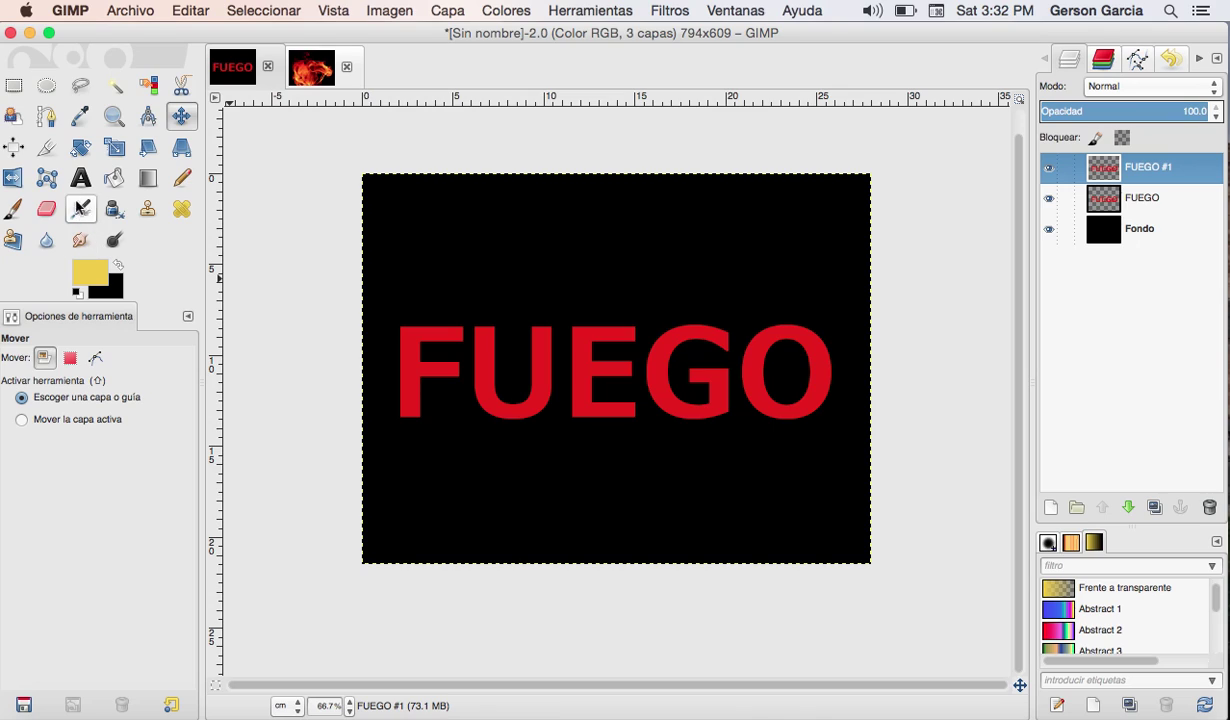
# Select all five letters F, U, E, G and O with Fuzzy Select.
pyautogui.click(114, 85)
pyautogui.click(404, 356)
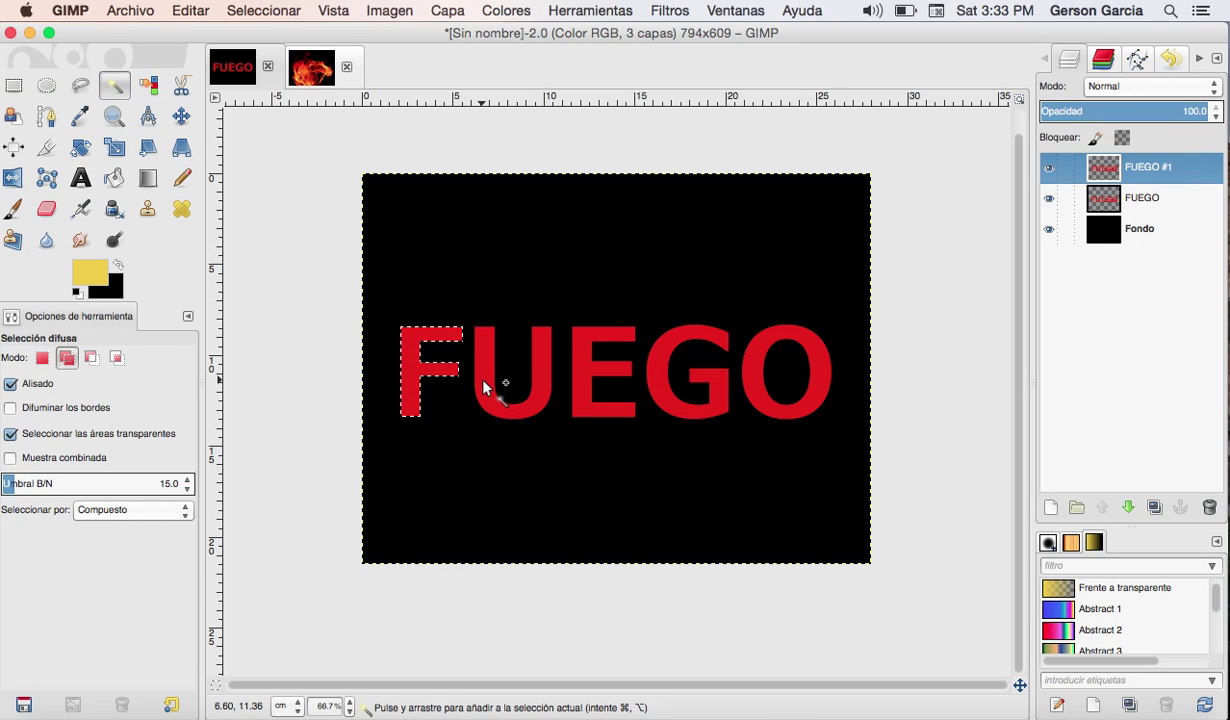
pyautogui.keyDown('shift'); pyautogui.click(505, 402); pyautogui.keyUp('shift')
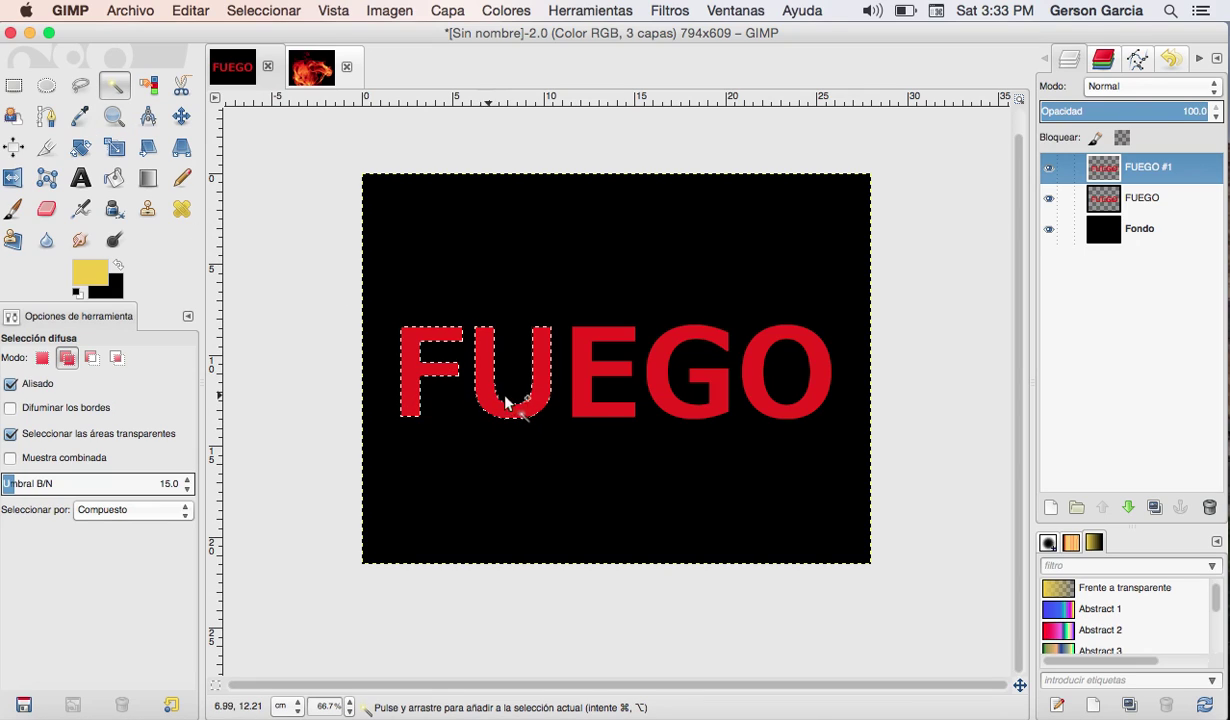
pyautogui.keyDown('shift'); pyautogui.click(585, 385); pyautogui.keyUp('shift')
pyautogui.keyDown('shift'); pyautogui.click(667, 383); pyautogui.keyUp('shift')
pyautogui.keyDown('shift'); pyautogui.click(761, 384); pyautogui.keyUp('shift')
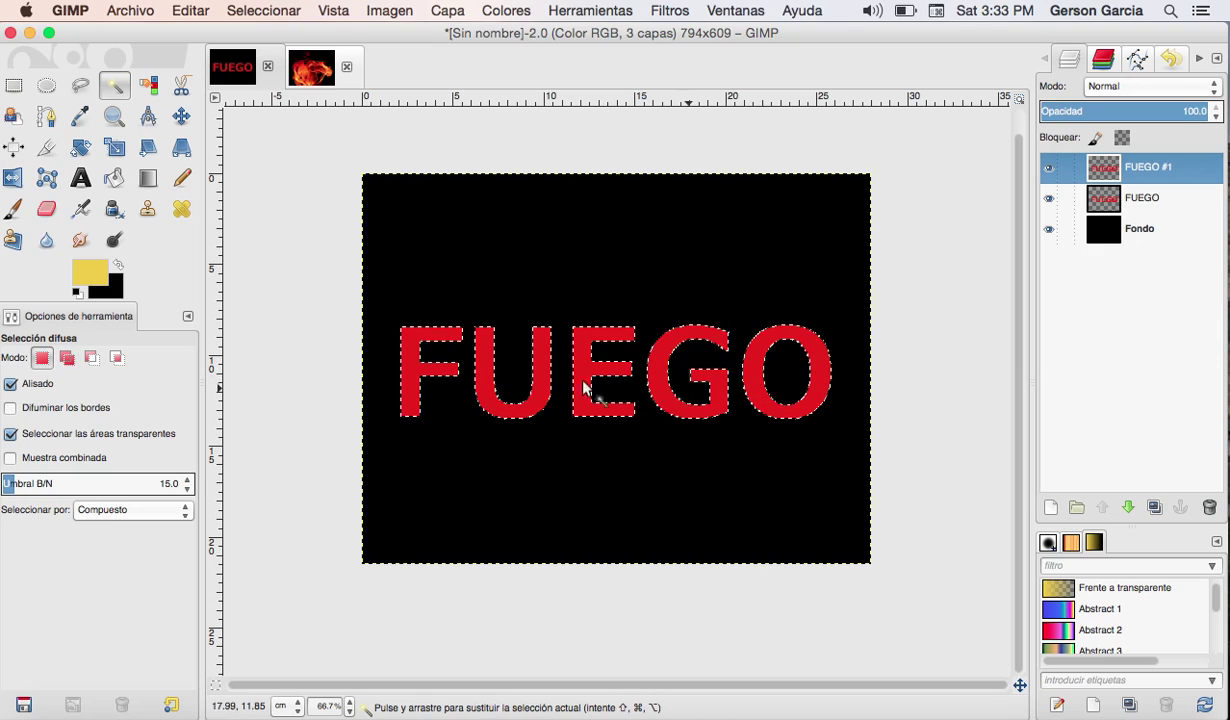
# Bucket-fill each selected letter with the yellow foreground, keeping the letter selection active.
pyautogui.hotkey('shift', 'b')
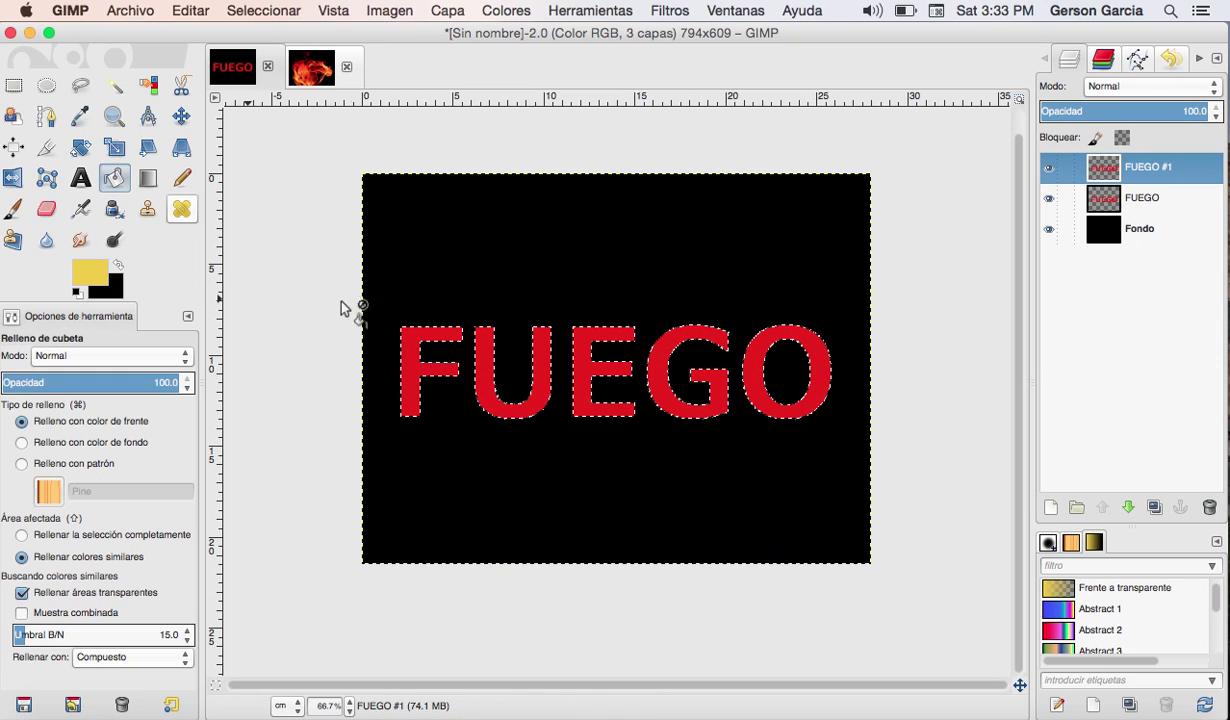
pyautogui.click(405, 352)
pyautogui.click(512, 405)
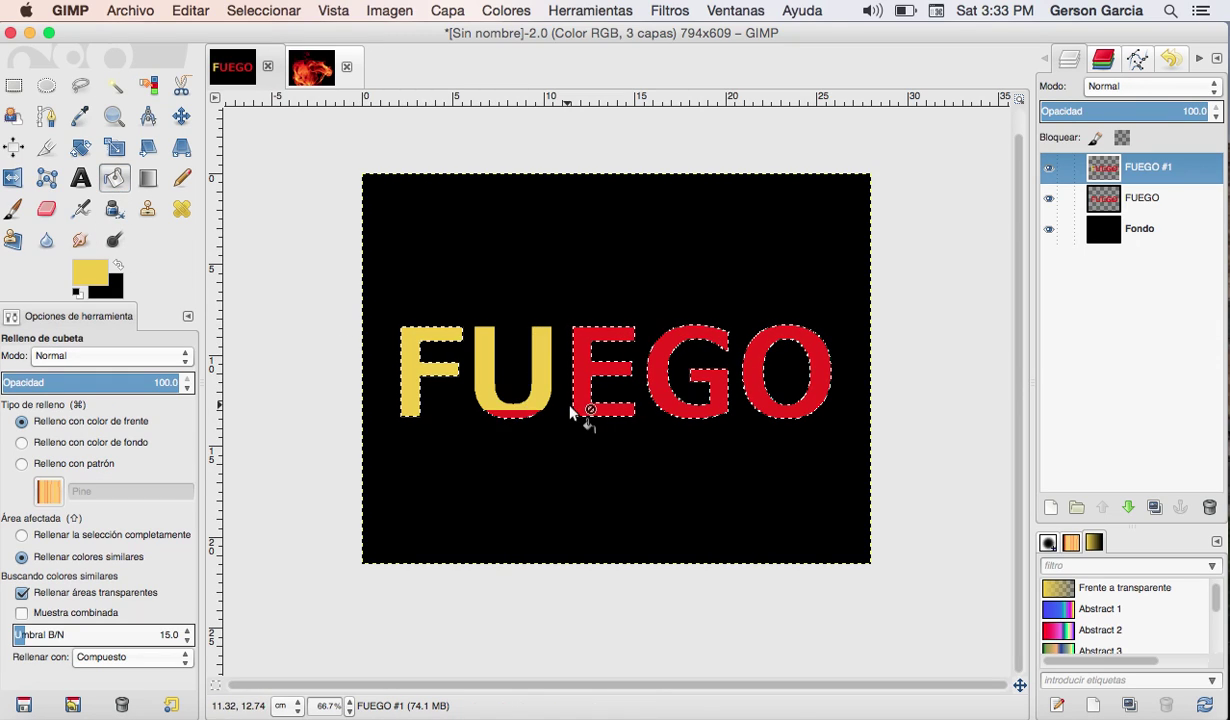
pyautogui.click(585, 400)
pyautogui.click(675, 400)
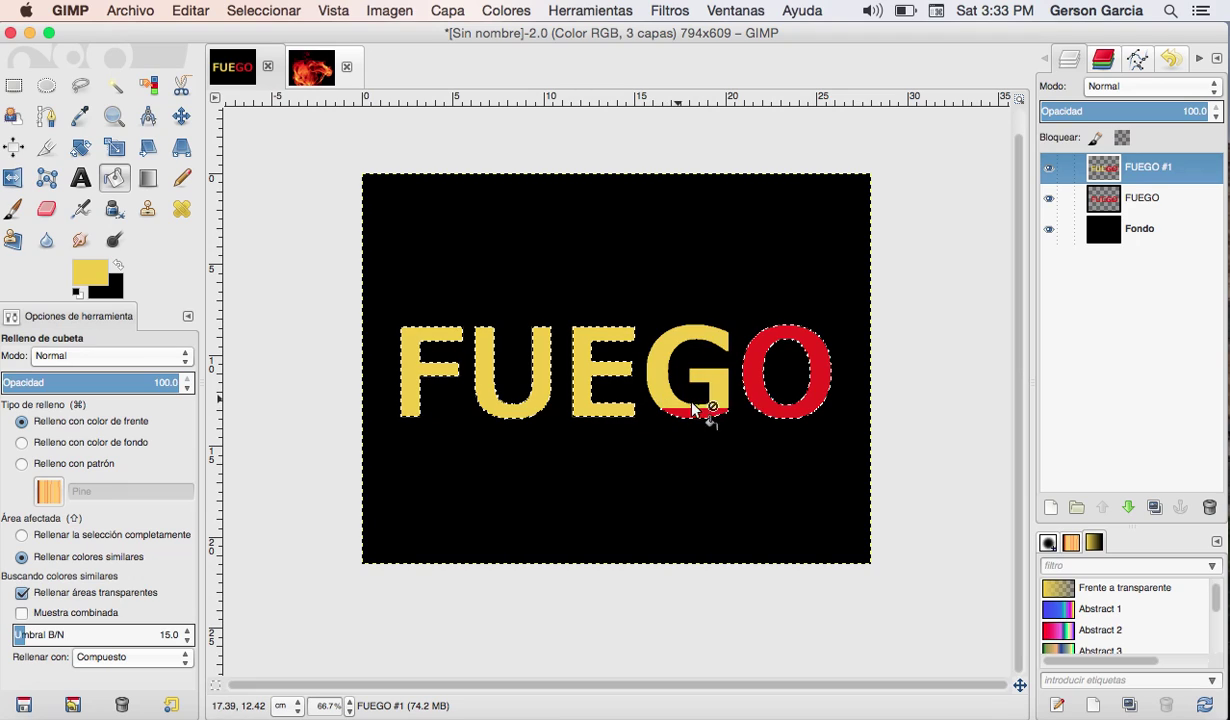
pyautogui.click(762, 410)
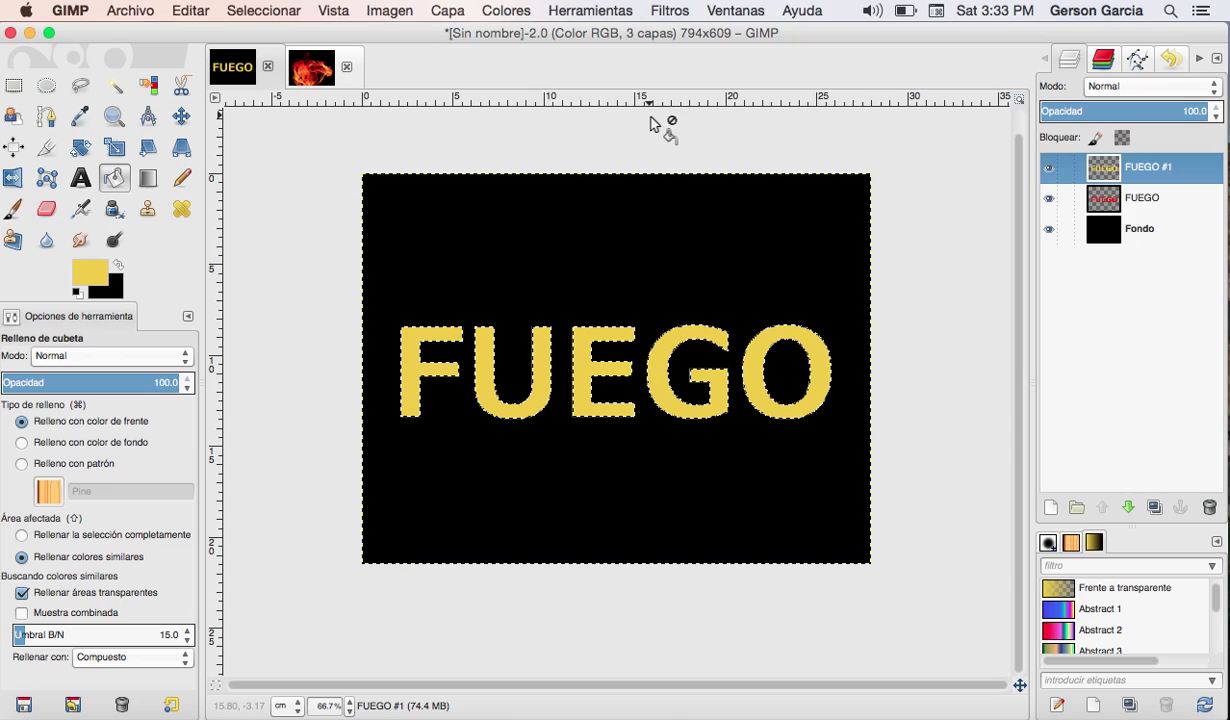
pyautogui.press('super+shift+a')
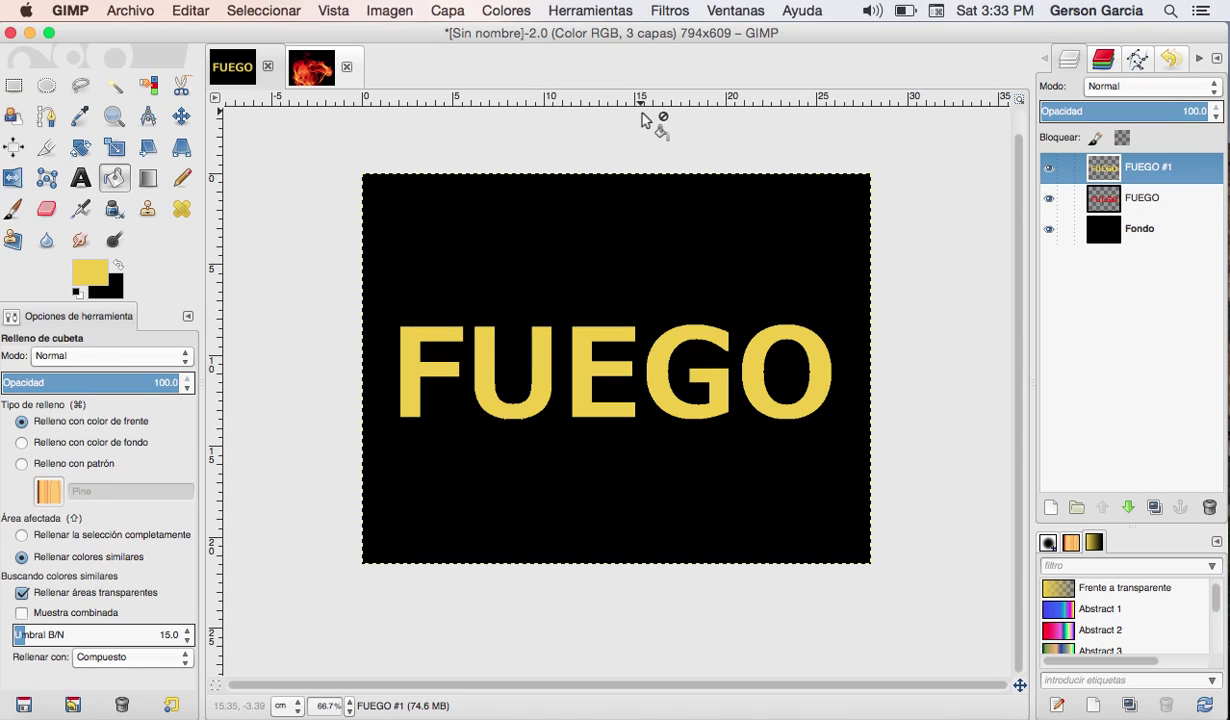
pyautogui.press('super+z')
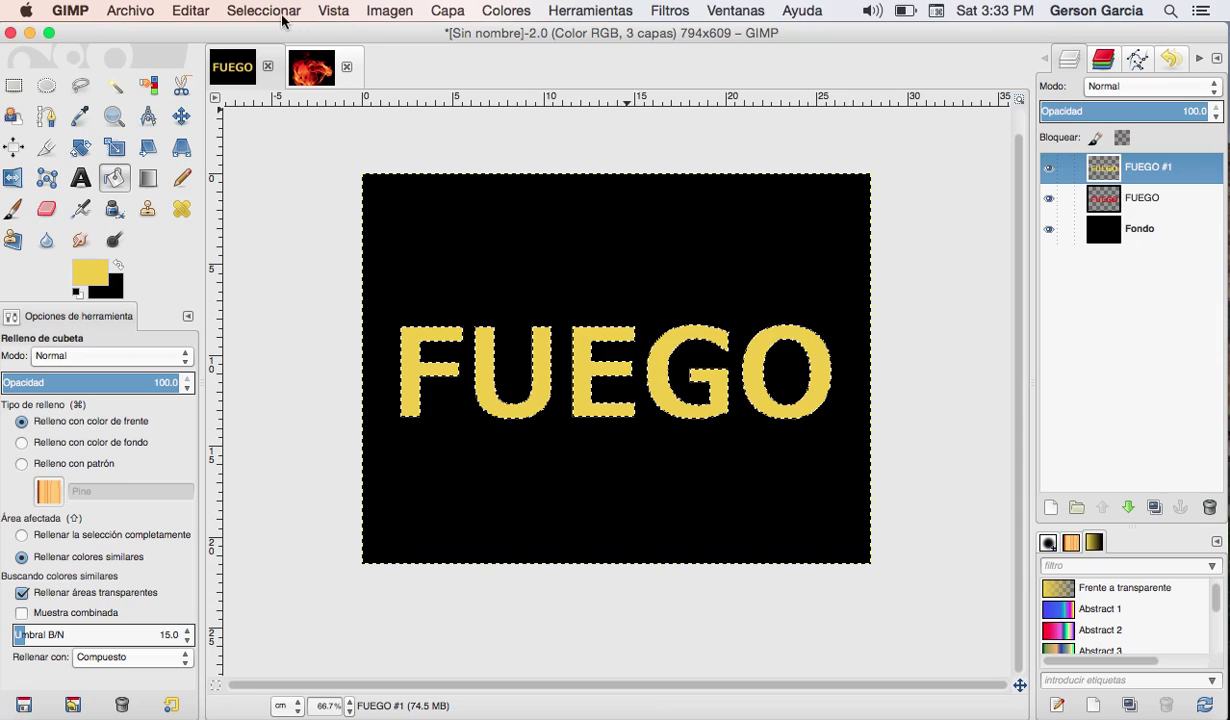
# Shrink the letter selection by 0.8 cm with Seleccionar > Encoger.
pyautogui.click(333, 12)
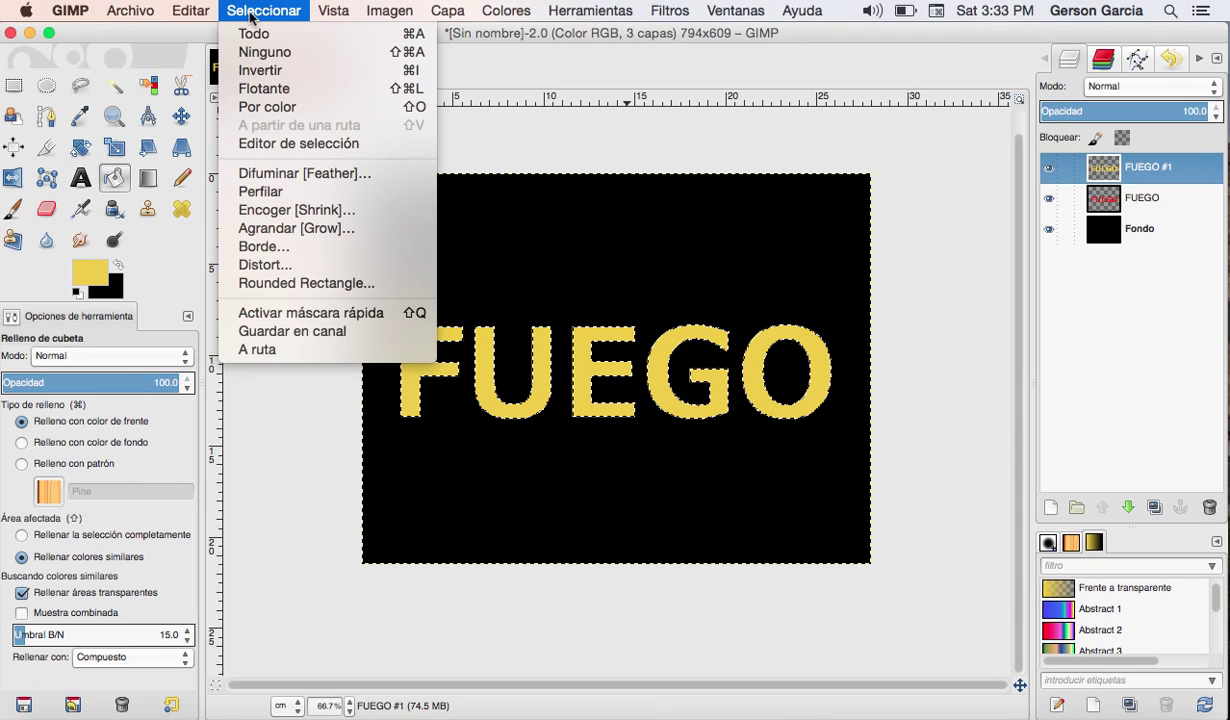
pyautogui.click(283, 210)
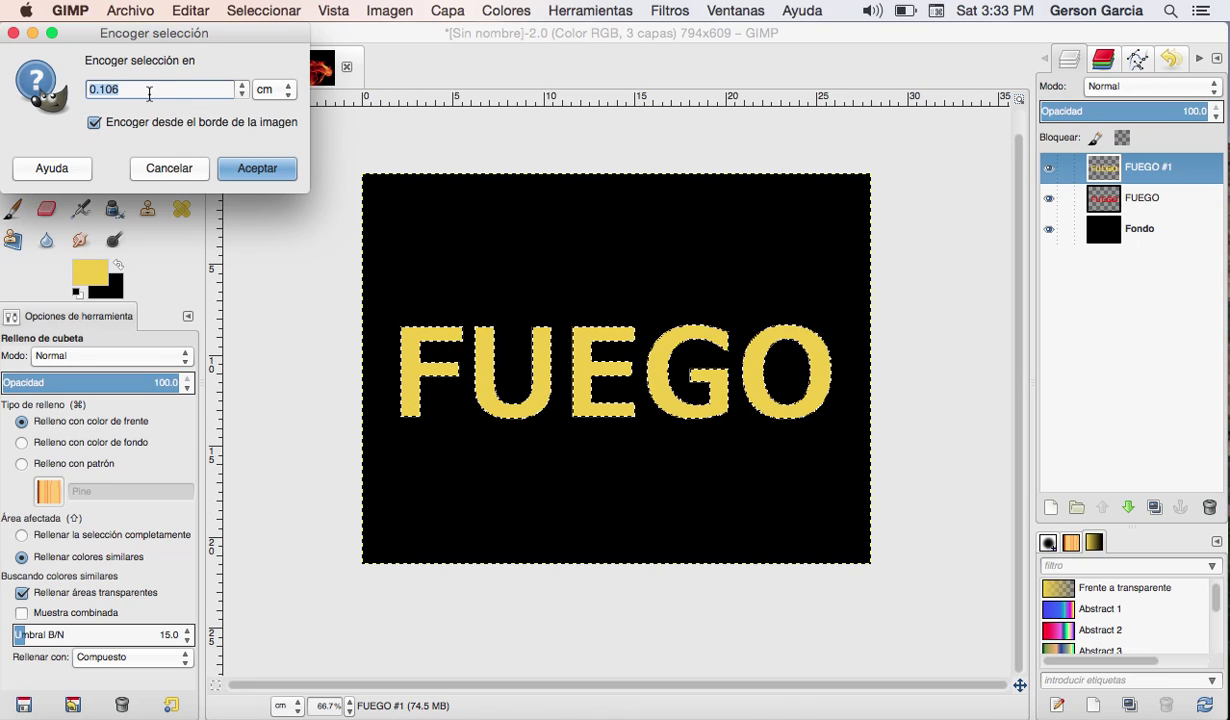
pyautogui.click(104, 89)
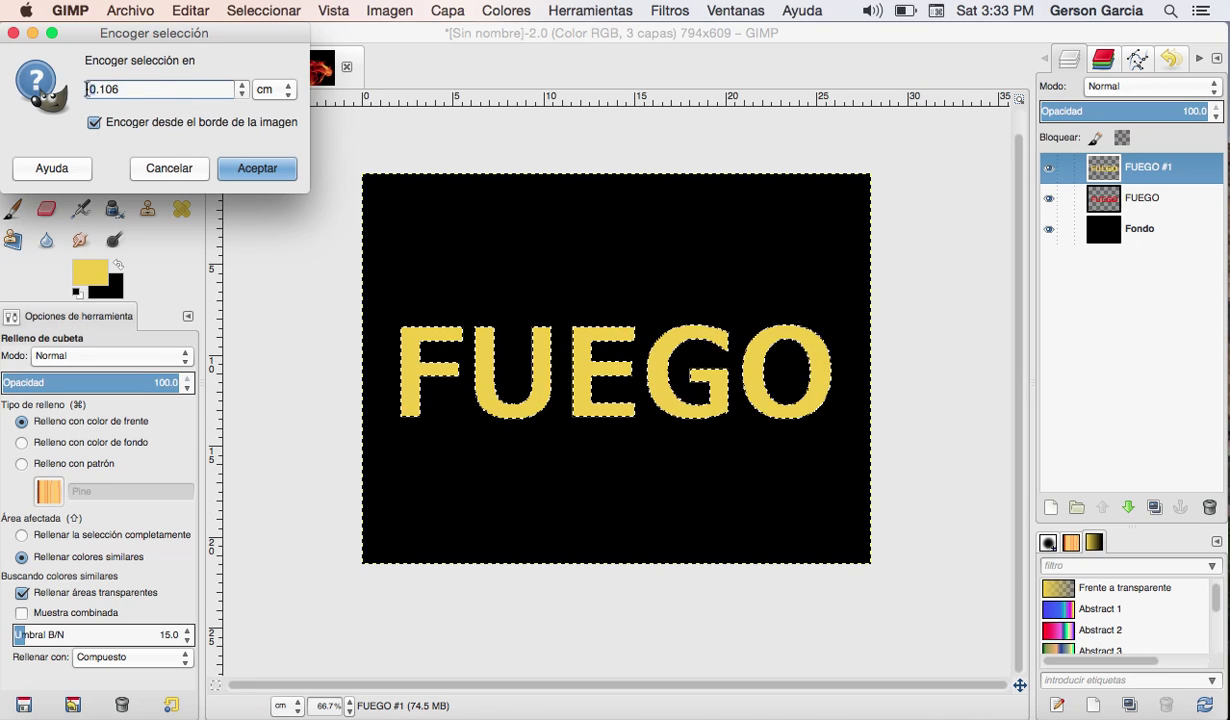
pyautogui.click(130, 89)
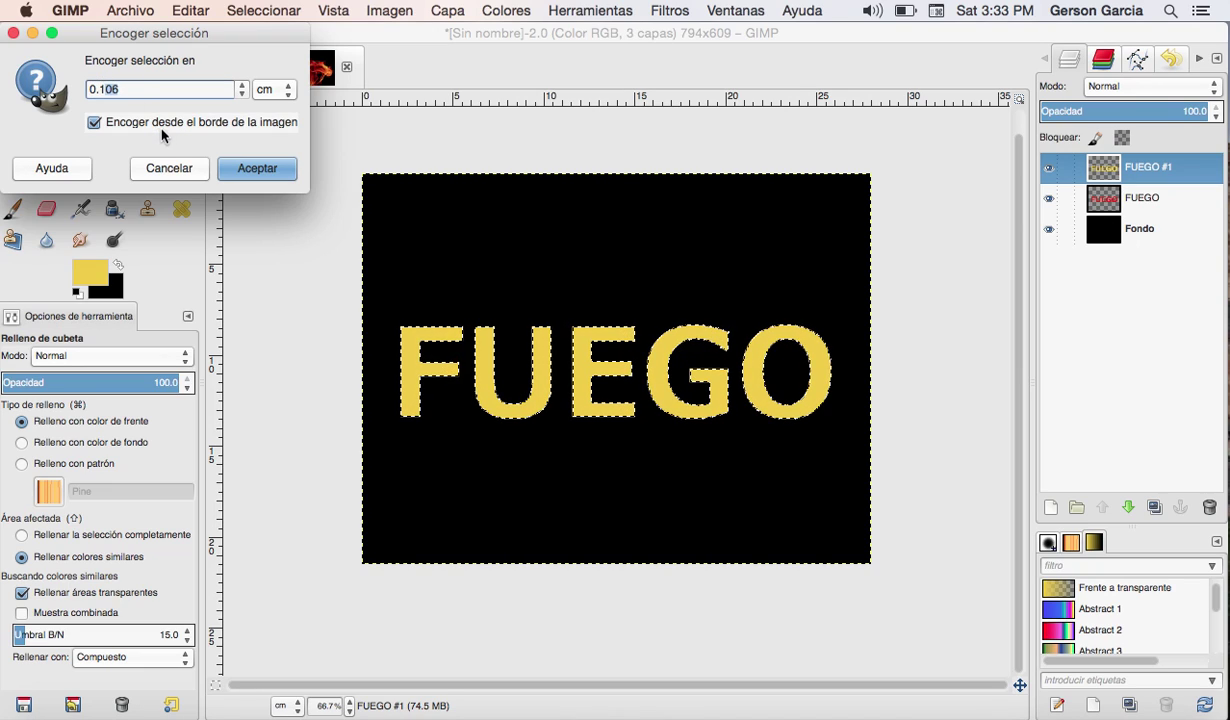
pyautogui.press('BackSpace')
pyautogui.press('BackSpace')
pyautogui.press('BackSpace')
pyautogui.write('8')
pyautogui.click(256, 168)
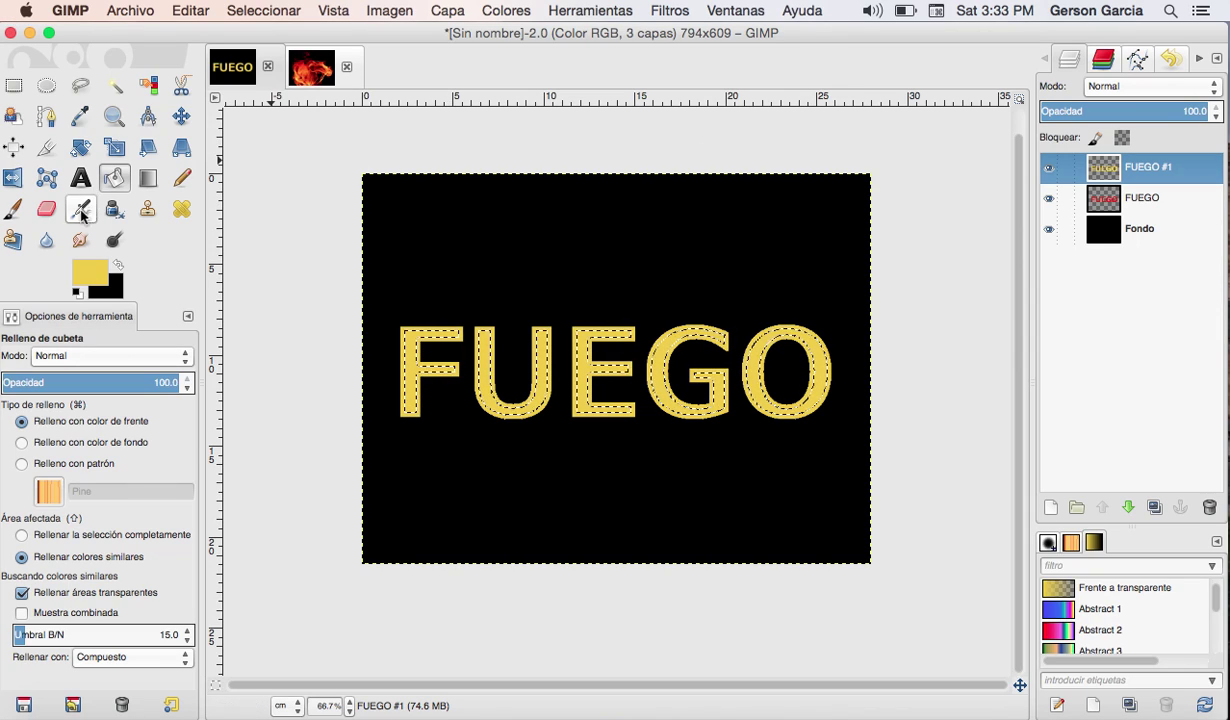
# Erase the tops of the yellow FUEGO #1 letters so red shows through, undoing unwanted strokes.
pyautogui.click(46, 208)
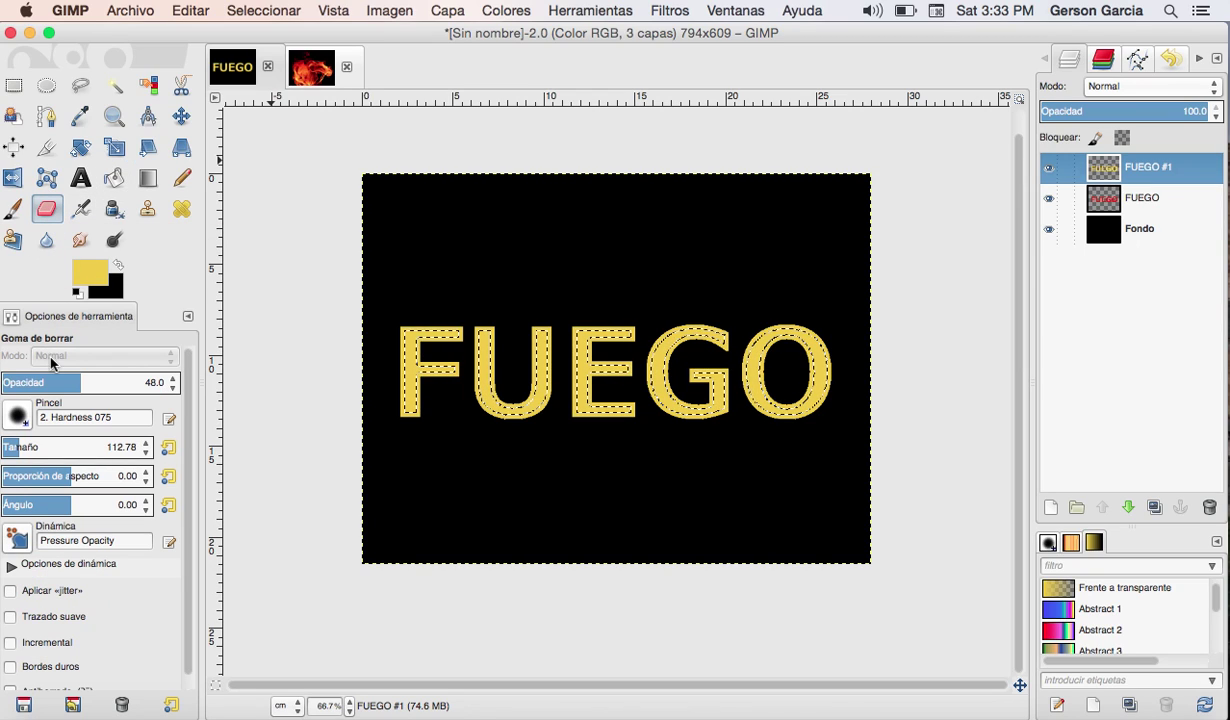
pyautogui.moveTo(420, 345)
pyautogui.mouseDown()
pyautogui.moveTo(390, 427)
pyautogui.moveTo(421, 397)
pyautogui.moveTo(641, 340)
pyautogui.moveTo(777, 403)
pyautogui.mouseUp()
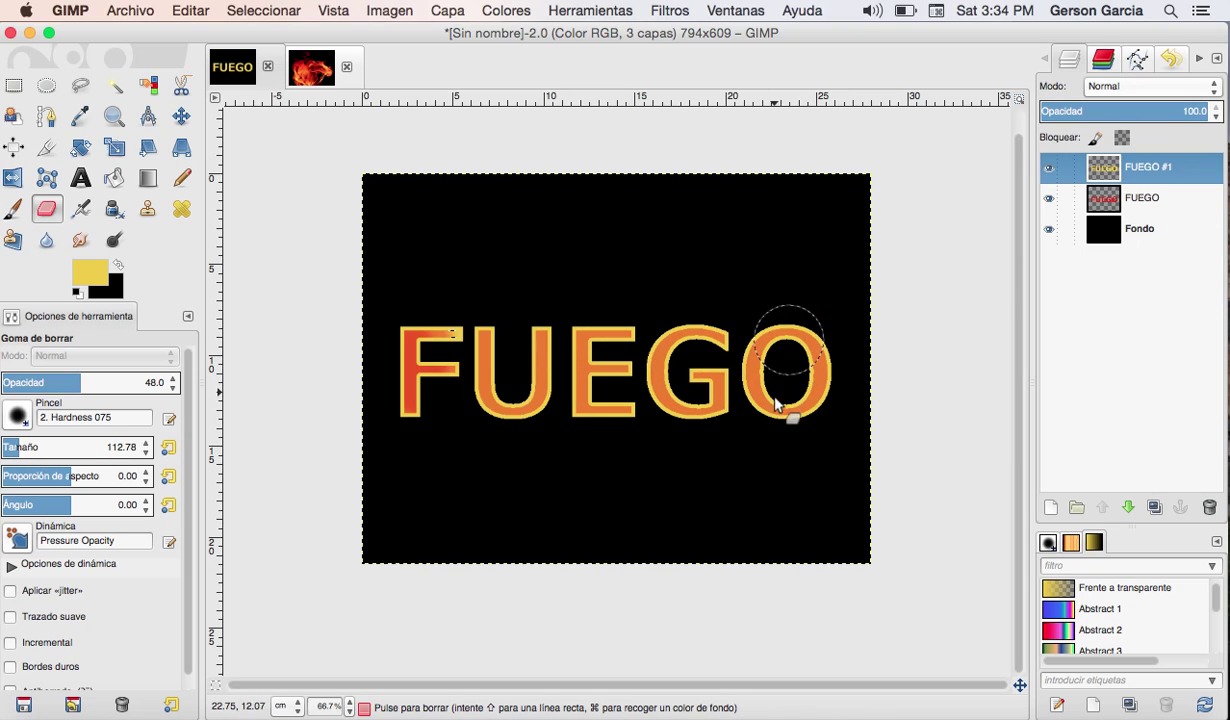
pyautogui.moveTo(777, 403); pyautogui.dragTo(790, 380)
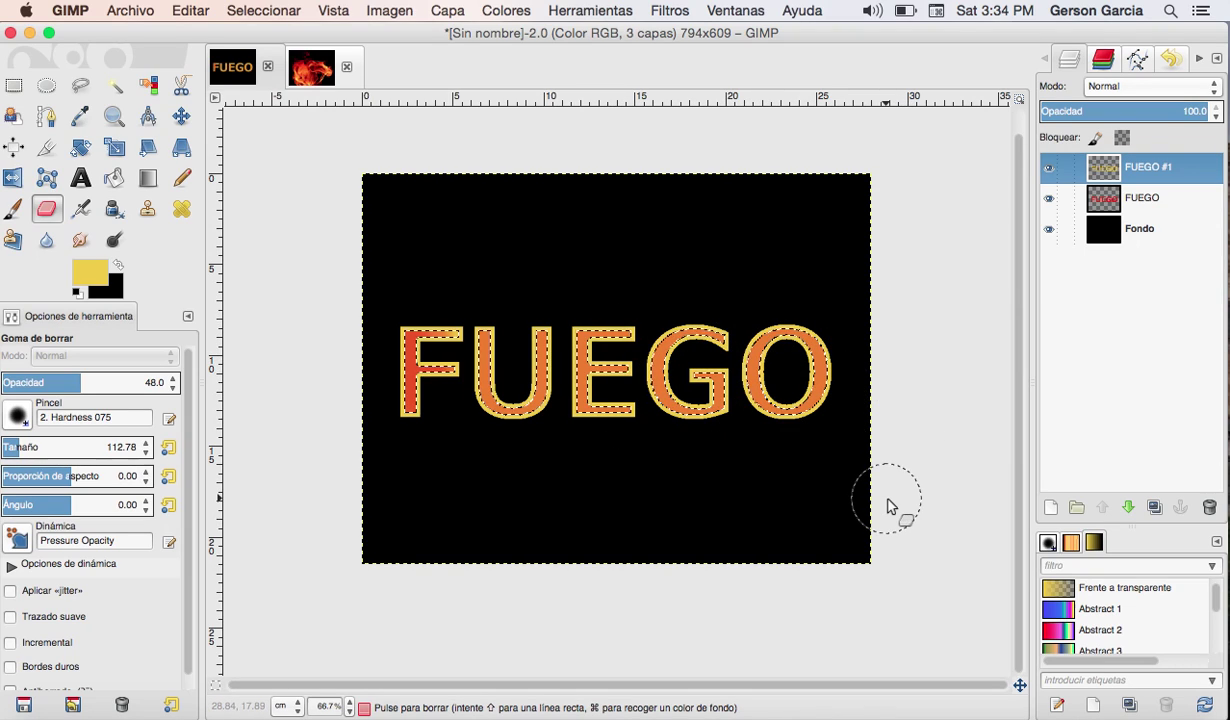
pyautogui.hotkey('ctrl', 'z')
pyautogui.hotkey('ctrl', 'z')
pyautogui.hotkey('ctrl', 'z')
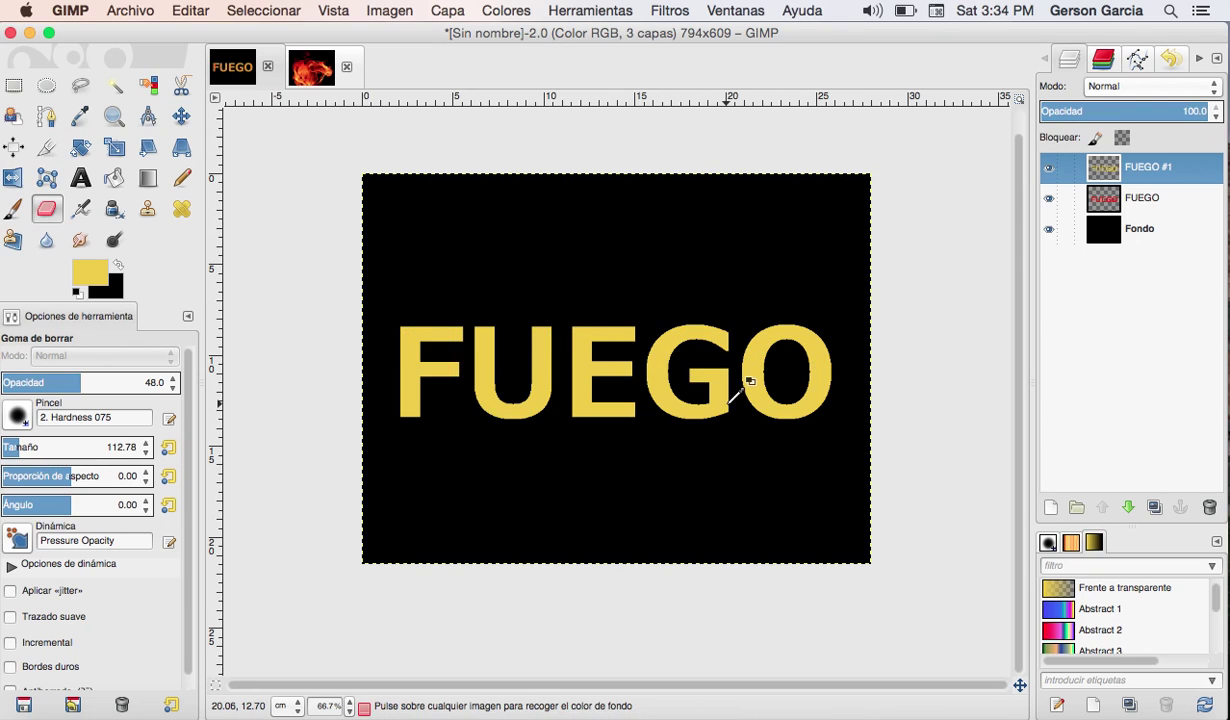
pyautogui.moveTo(427, 325); pyautogui.dragTo(783, 325)
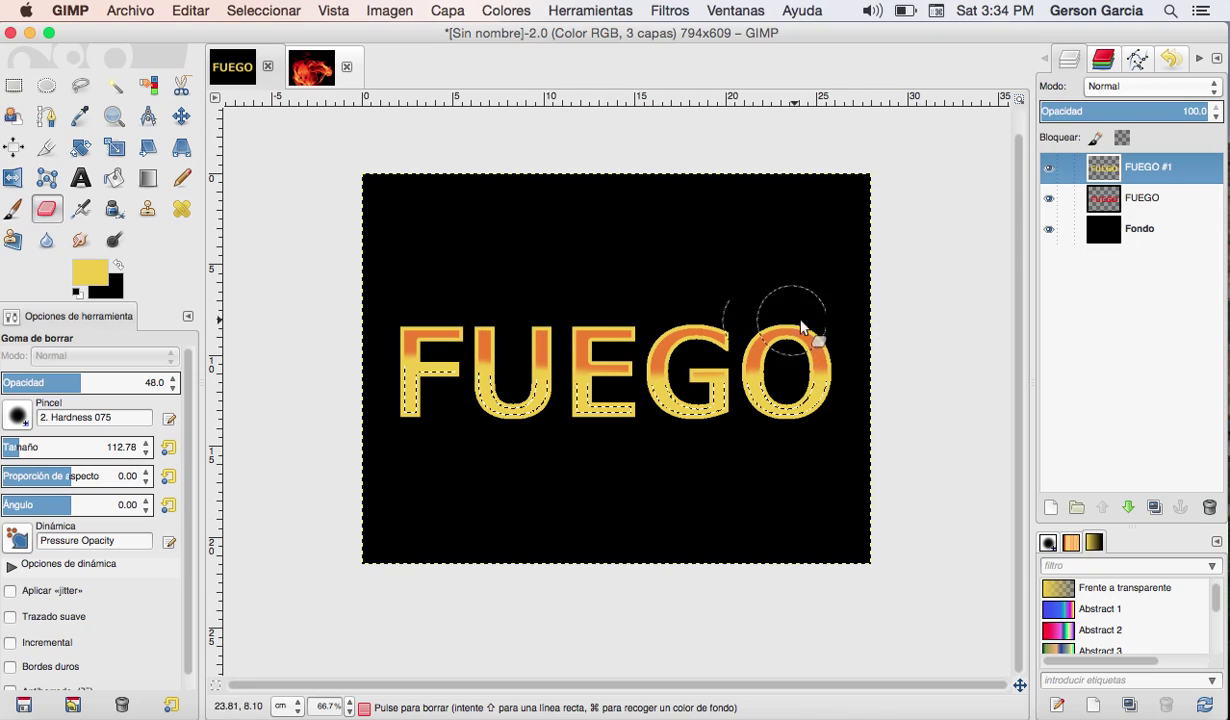
pyautogui.moveTo(813, 288)
pyautogui.mouseDown()
pyautogui.moveTo(393, 357)
pyautogui.moveTo(606, 352)
pyautogui.moveTo(412, 343)
pyautogui.moveTo(521, 330)
pyautogui.moveTo(835, 349)
pyautogui.moveTo(668, 373)
pyautogui.moveTo(299, 307)
pyautogui.moveTo(352, 336)
pyautogui.moveTo(549, 357)
pyautogui.moveTo(741, 324)
pyautogui.moveTo(825, 347)
pyautogui.mouseUp()
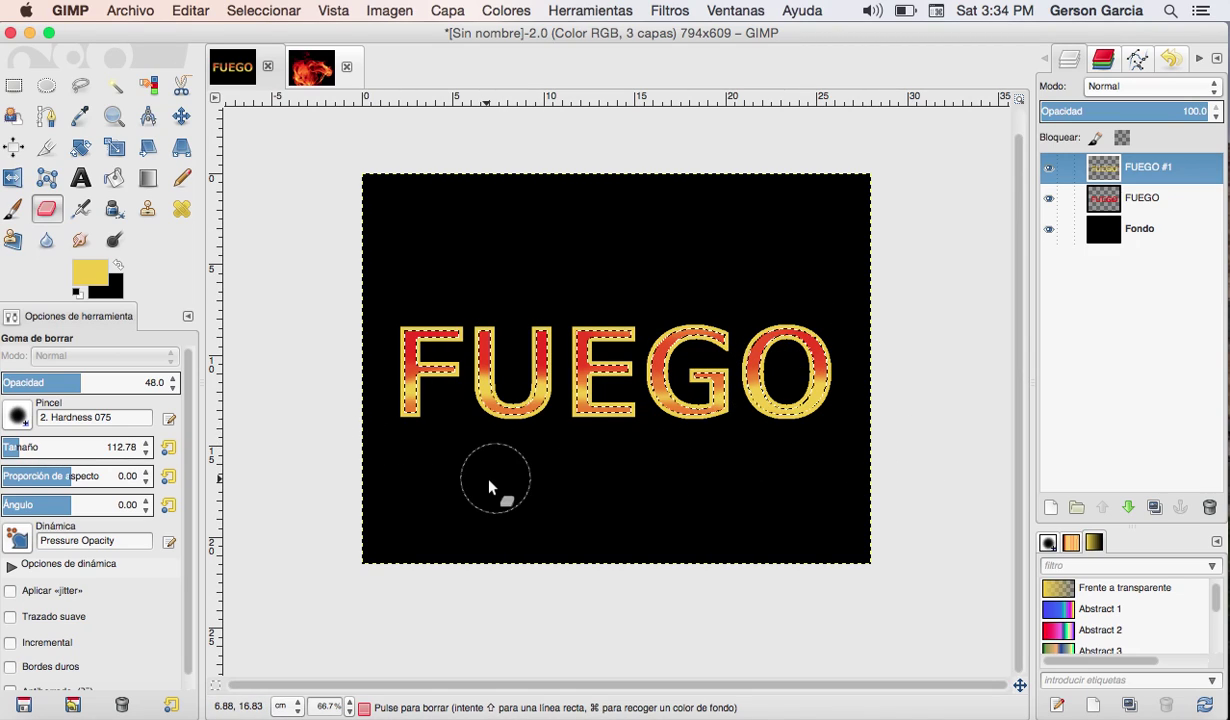
pyautogui.hotkey('ctrl', 'z')
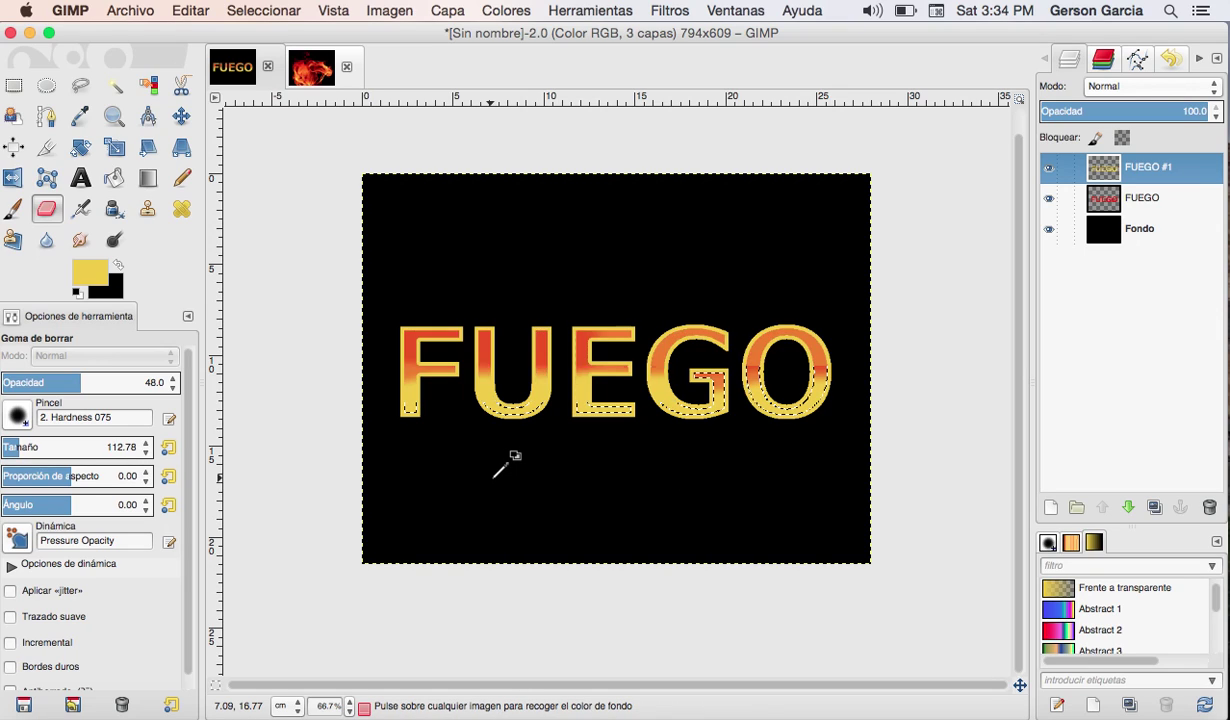
pyautogui.hotkey('ctrl', 'z')
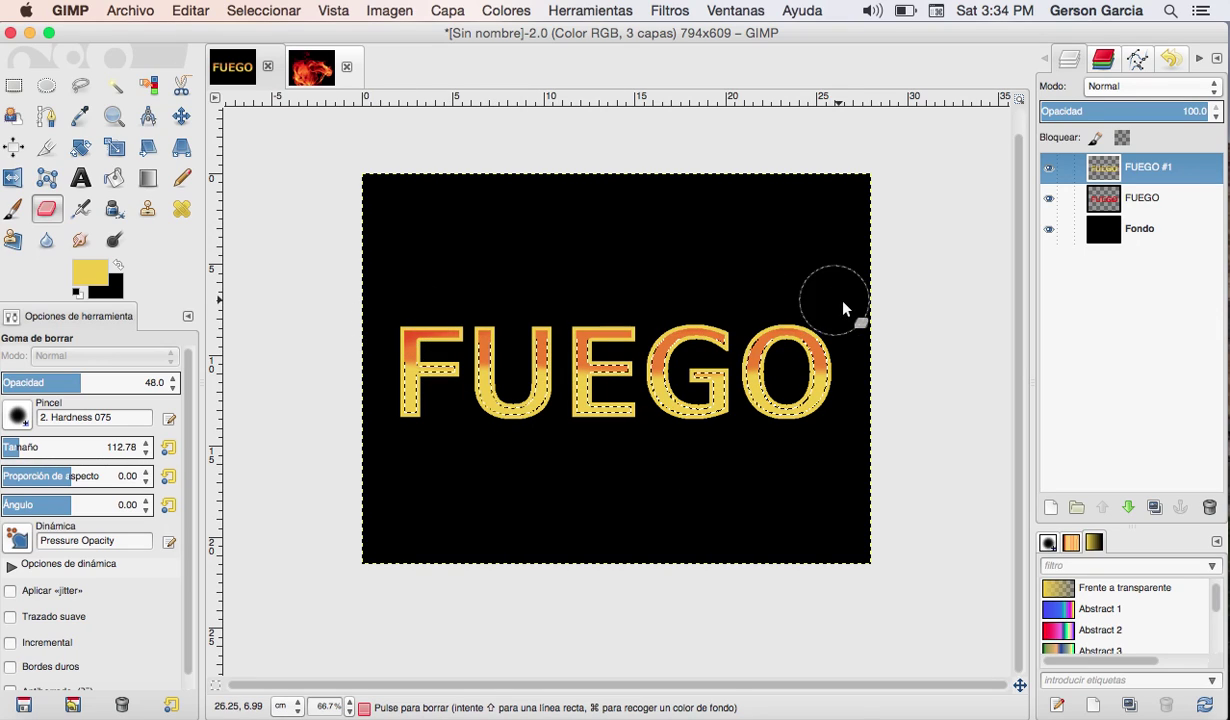
pyautogui.moveTo(421, 433)
pyautogui.mouseDown()
pyautogui.moveTo(714, 448)
pyautogui.moveTo(637, 451)
pyautogui.moveTo(820, 440)
pyautogui.moveTo(544, 431)
pyautogui.moveTo(340, 445)
pyautogui.moveTo(407, 455)
pyautogui.mouseUp()
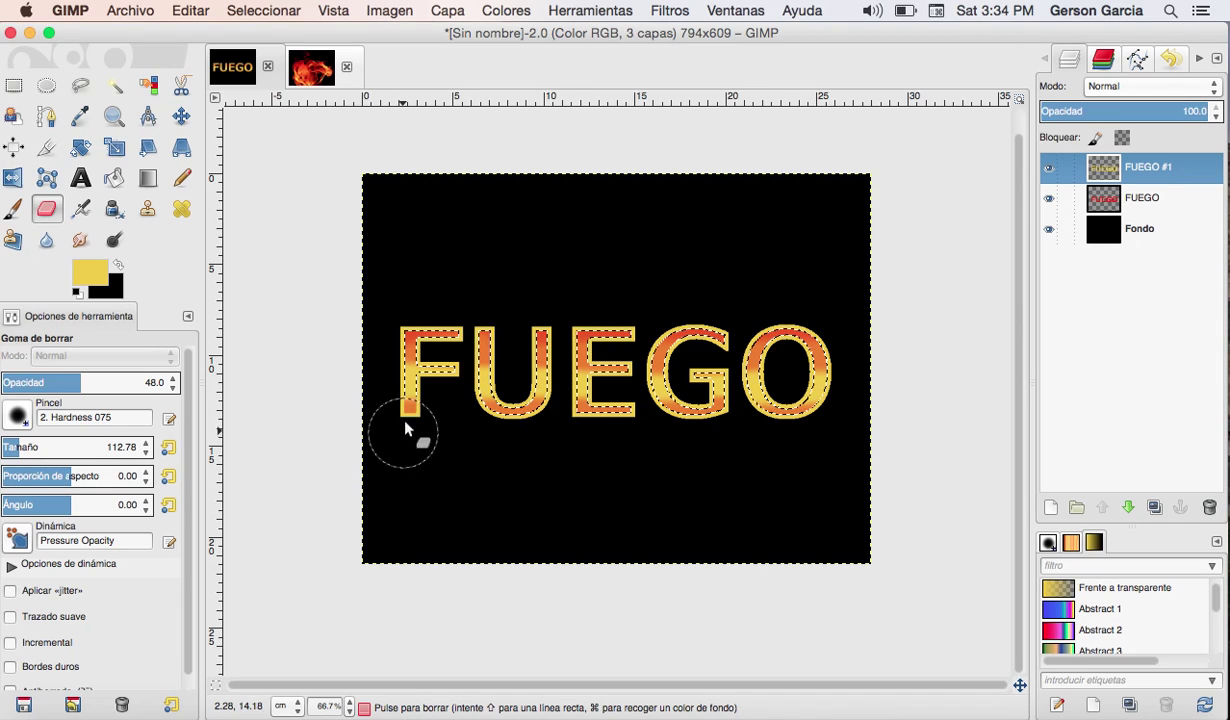
pyautogui.hotkey('ctrl', 'z')
pyautogui.hotkey('ctrl', 'z')
pyautogui.hotkey('ctrl', 'z')
pyautogui.hotkey('ctrl', 'z')
pyautogui.hotkey('ctrl', 'z')
pyautogui.hotkey('ctrl', 'z')
pyautogui.hotkey('ctrl', 'z')
pyautogui.hotkey('ctrl', 'z')
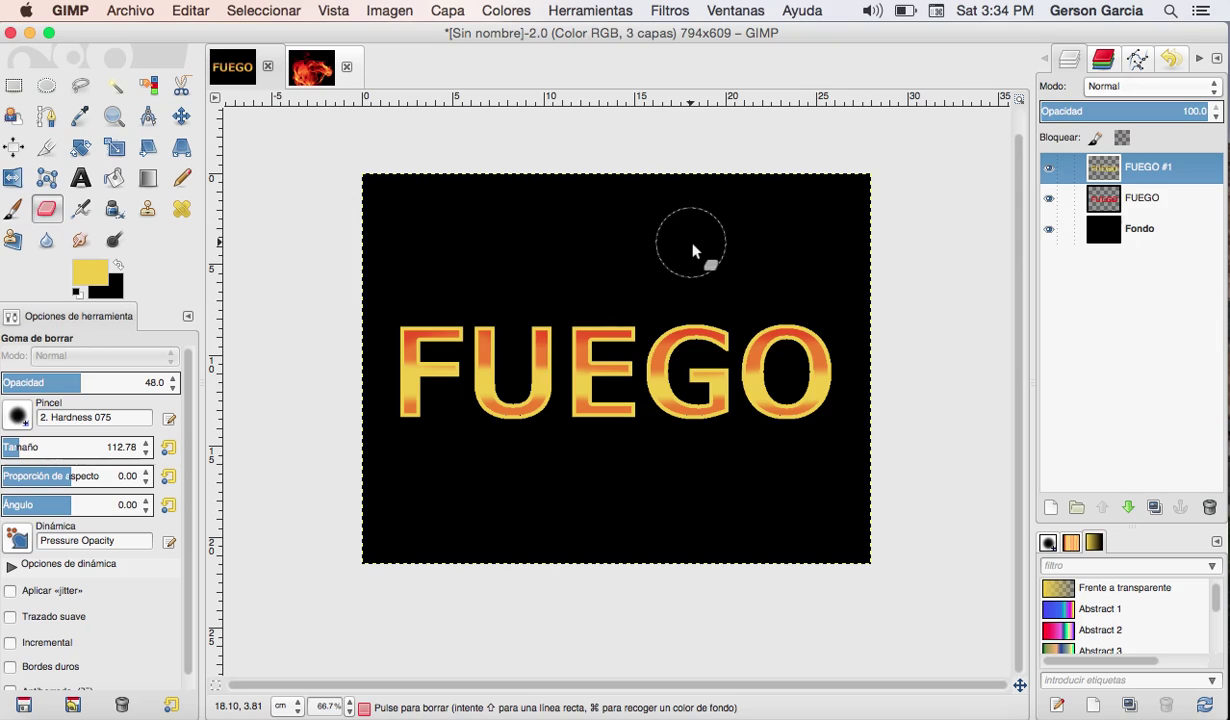
# Apply IWarp with deformation radius 13, warping the tops of the F and E.
pyautogui.click(686, 12)
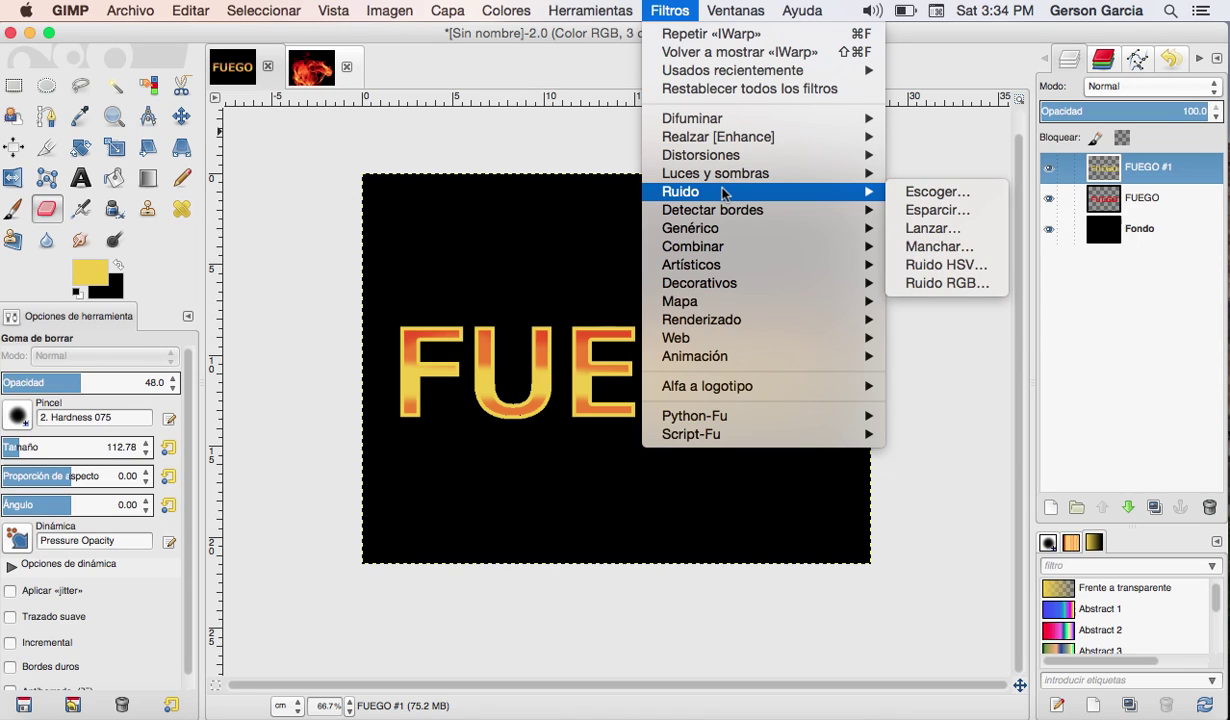
pyautogui.moveTo(700, 155)
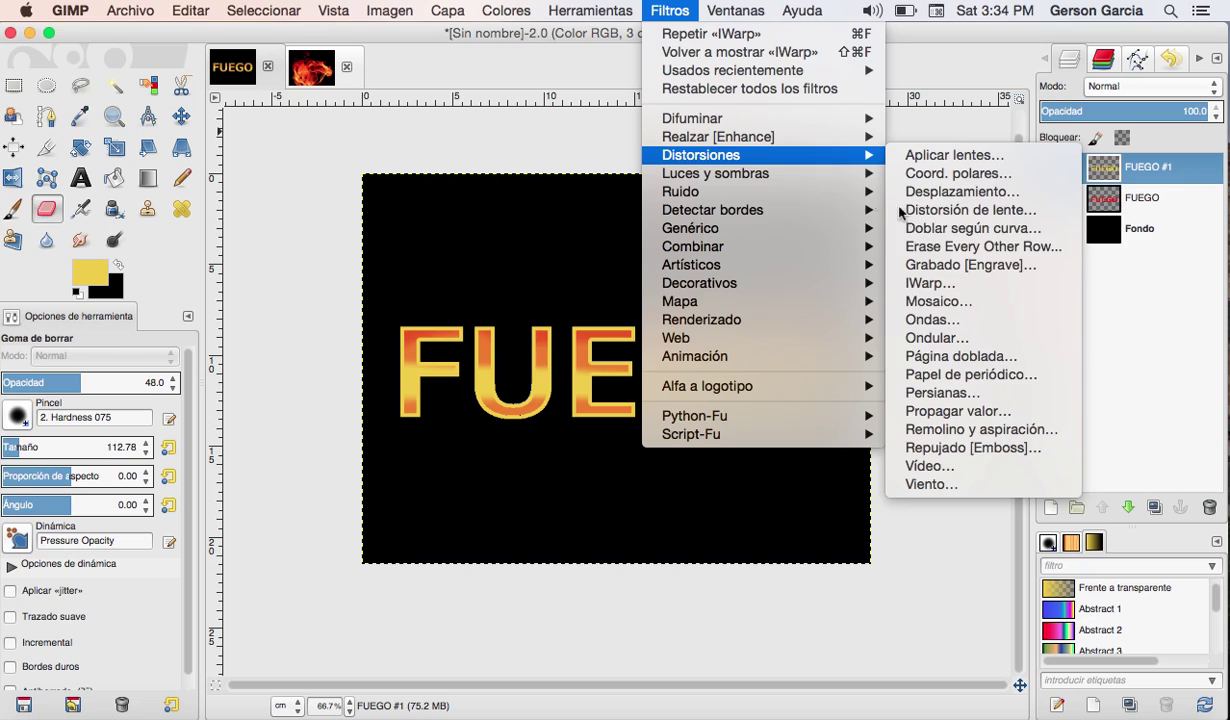
pyautogui.click(958, 286)
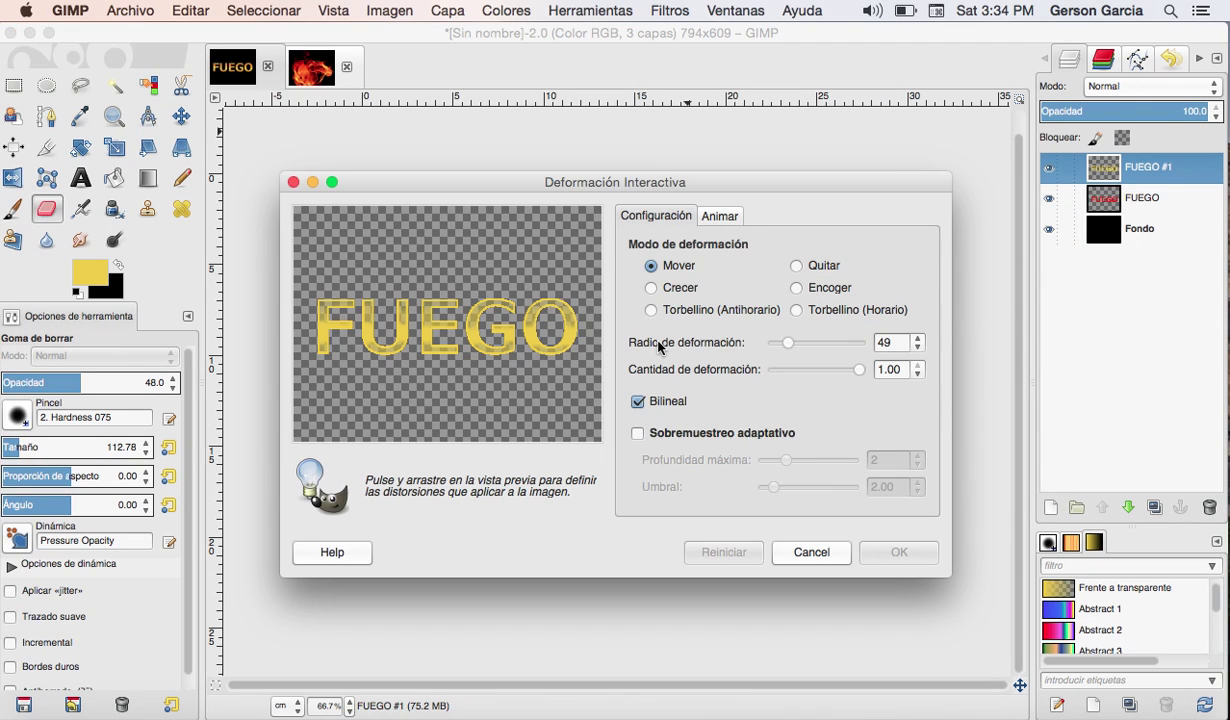
pyautogui.click(774, 341)
pyautogui.click(776, 344)
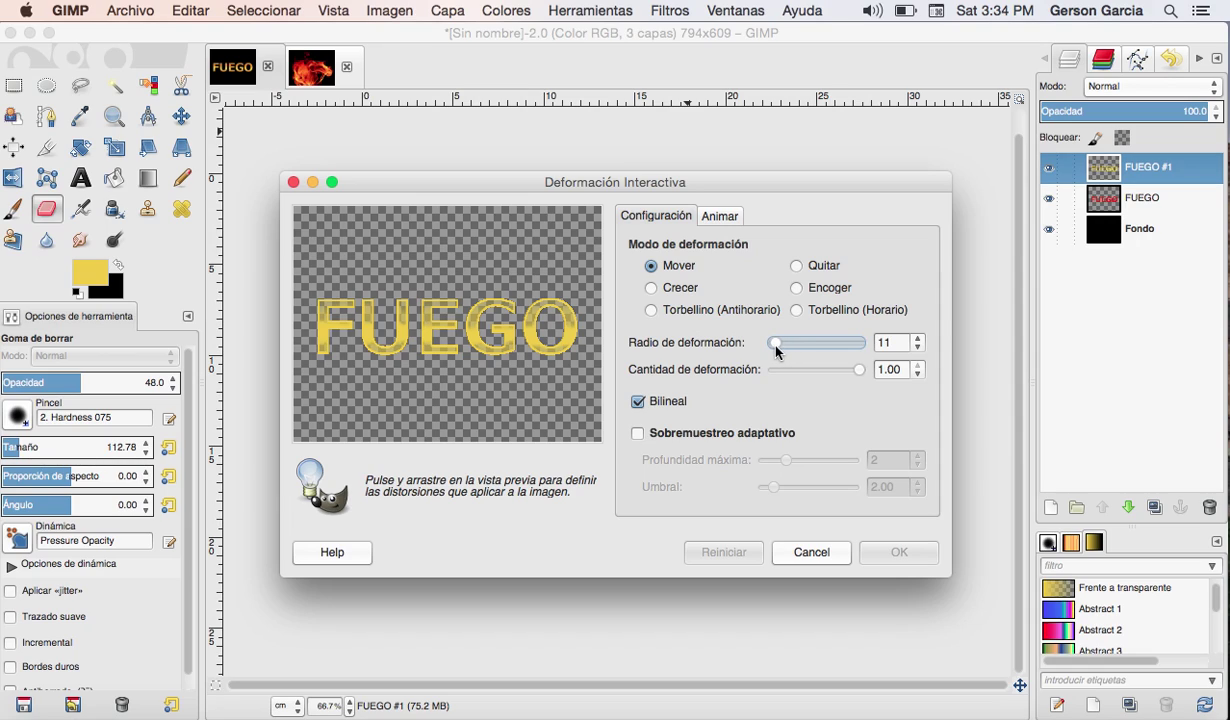
pyautogui.moveTo(316, 326); pyautogui.dragTo(325, 297)
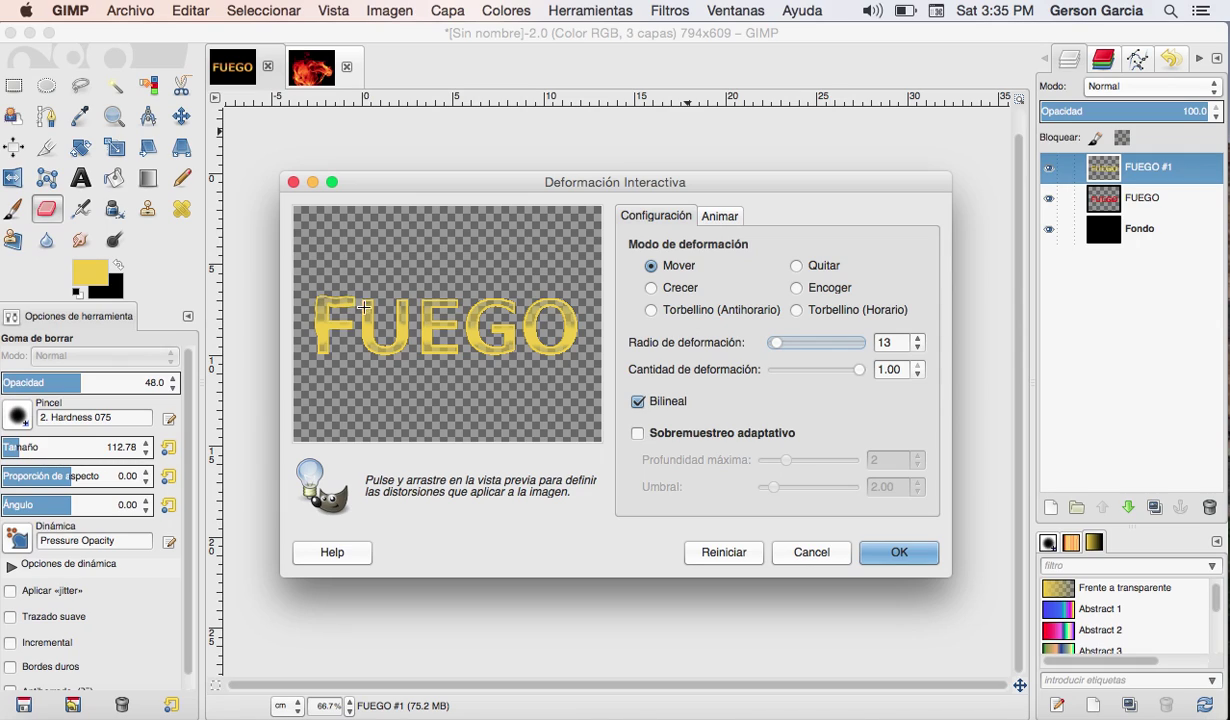
pyautogui.moveTo(366, 318); pyautogui.dragTo(366, 315)
pyautogui.moveTo(423, 308); pyautogui.dragTo(445, 316)
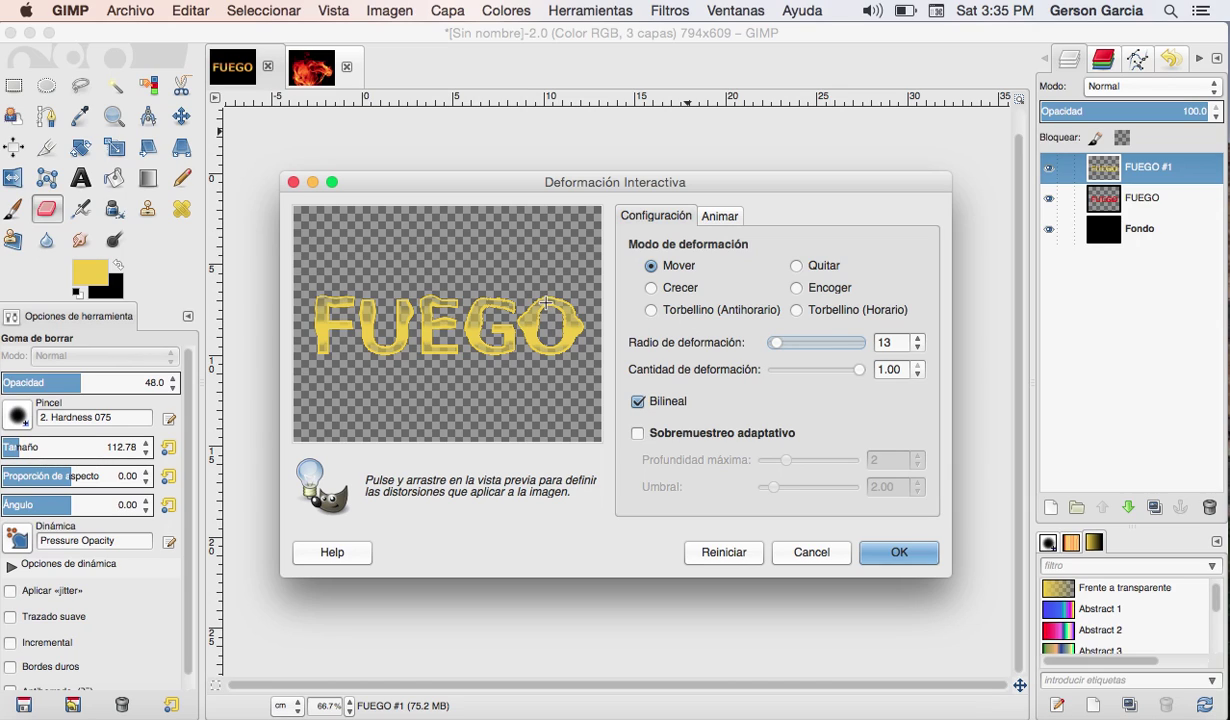
pyautogui.click(880, 550)
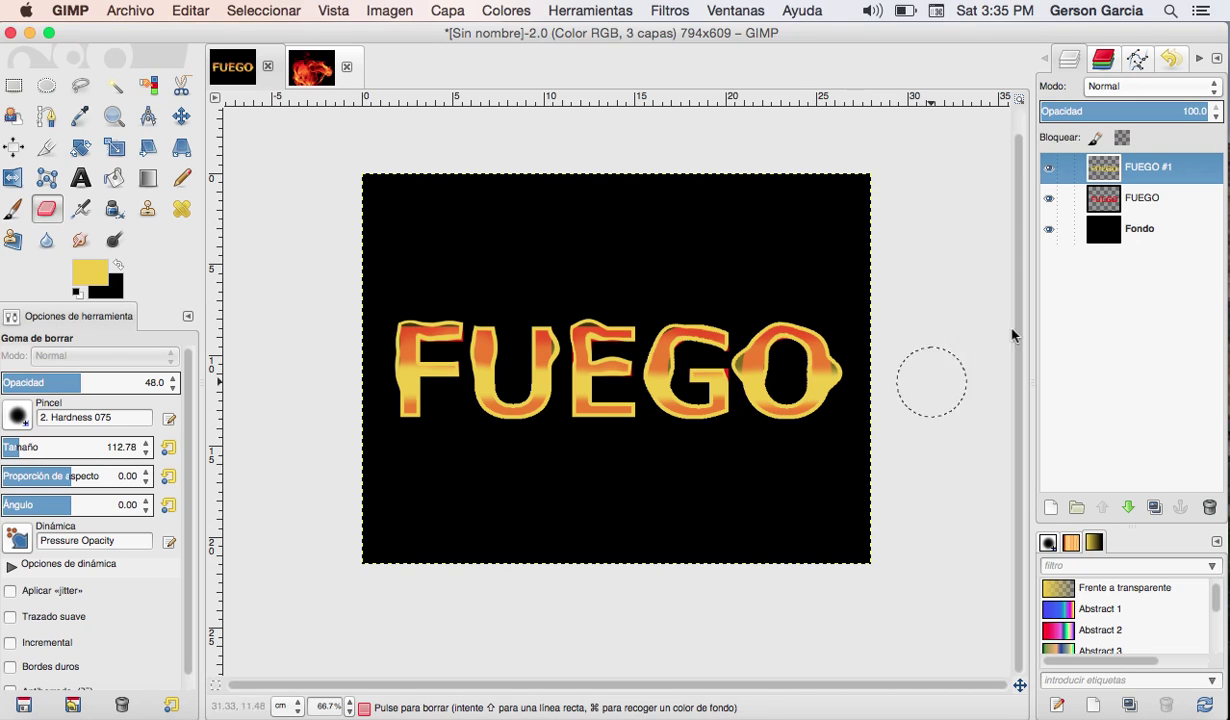
pyautogui.click(1150, 200)
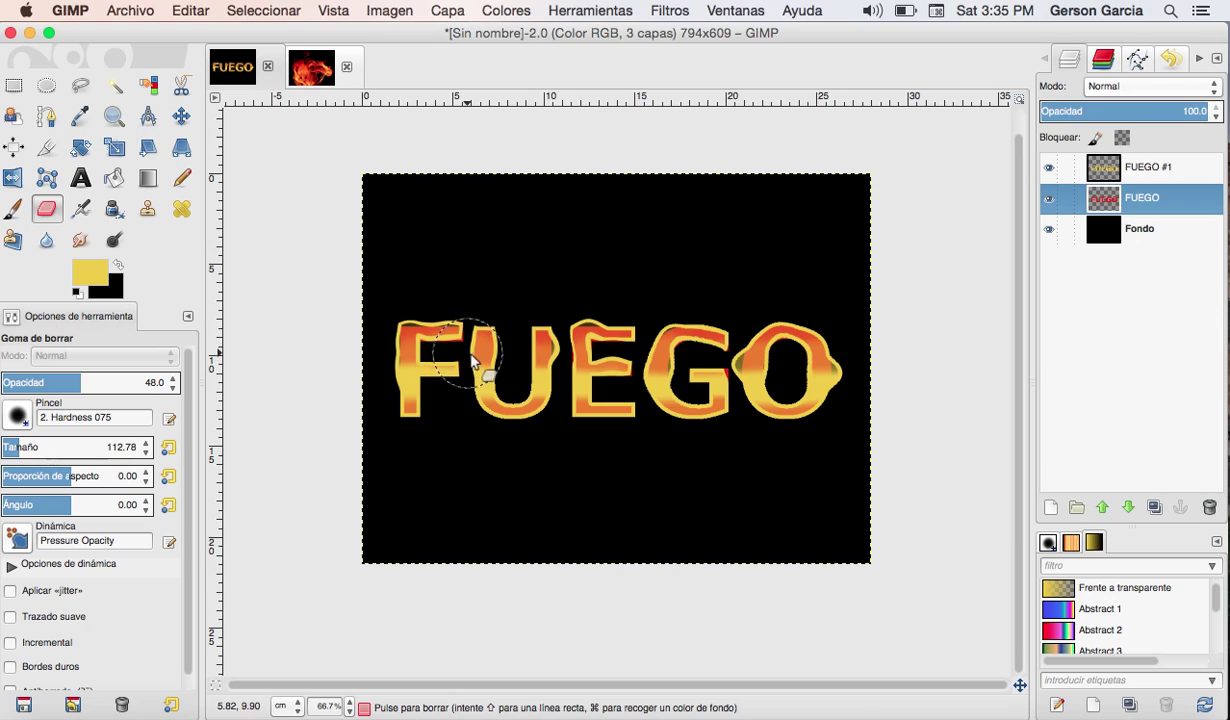
# Apply IWarp to the red FUEGO layer, warping the F, the top of the U and the O.
pyautogui.click(666, 12)
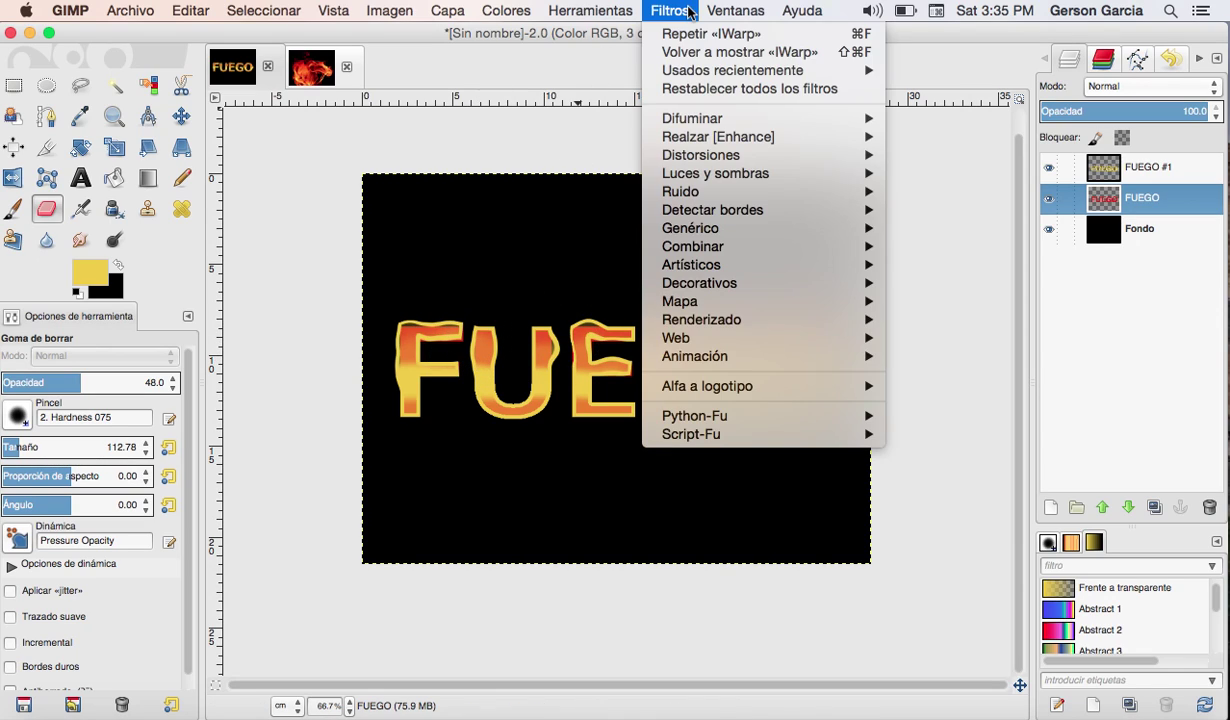
pyautogui.moveTo(700, 155)
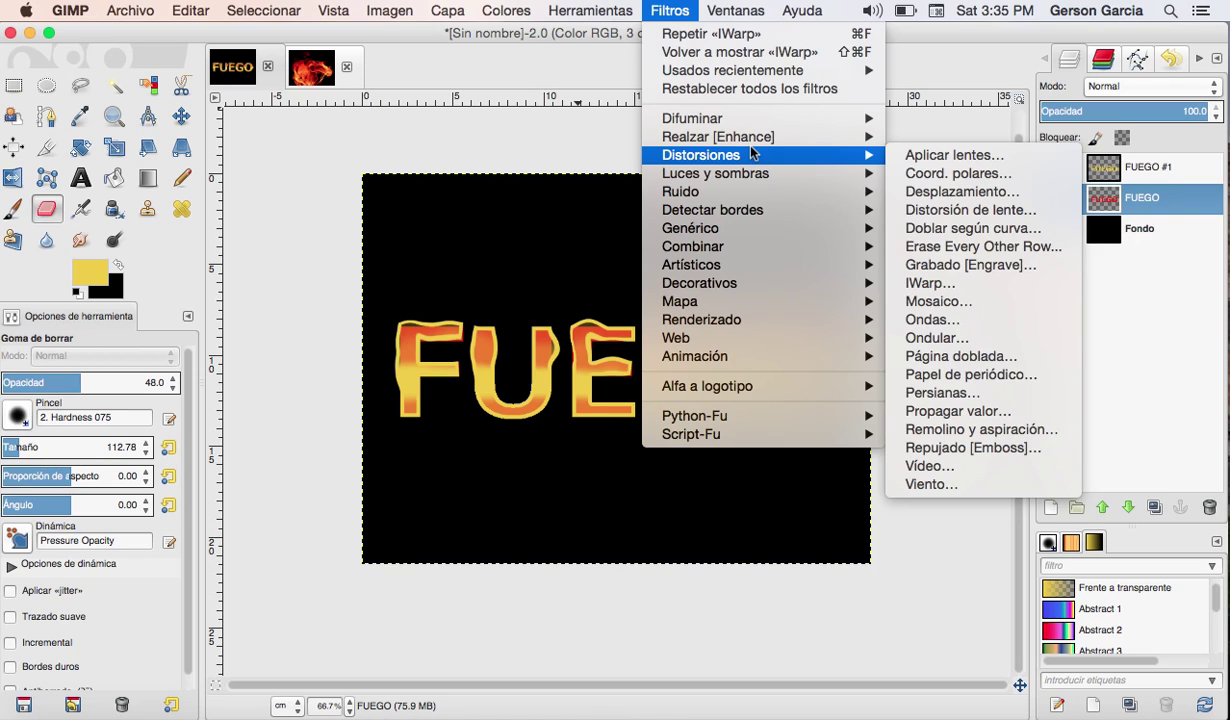
pyautogui.click(935, 283)
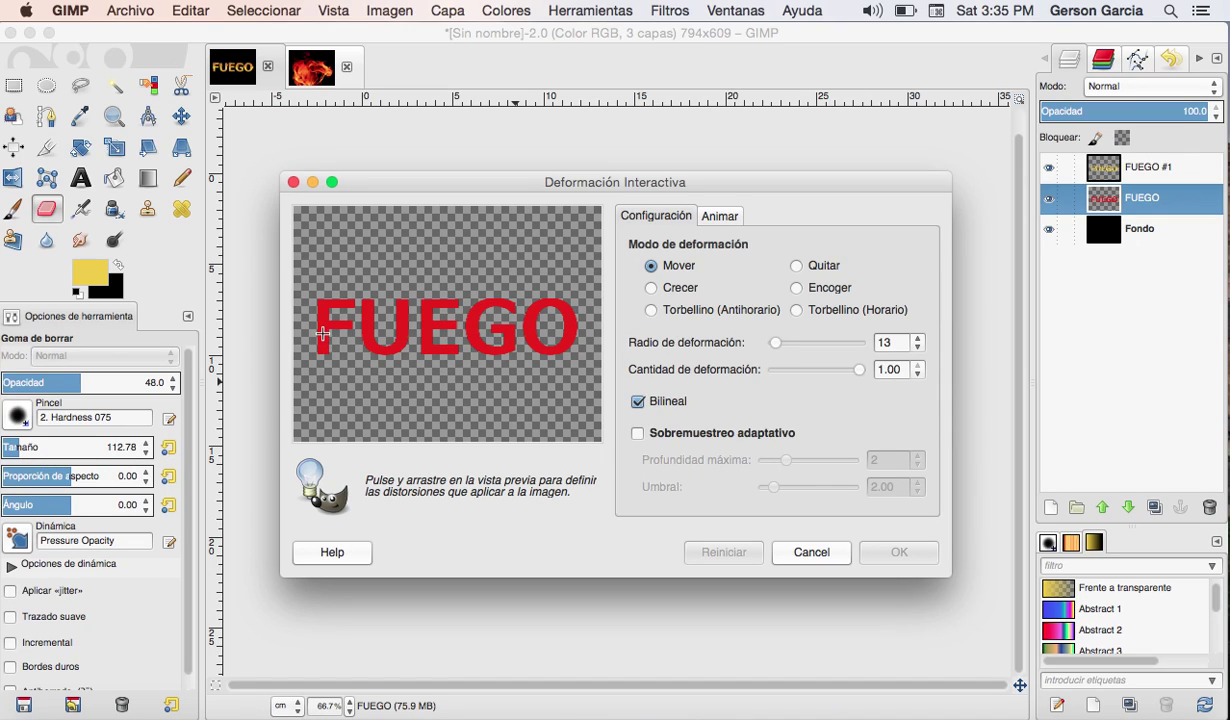
pyautogui.moveTo(316, 333); pyautogui.dragTo(317, 321)
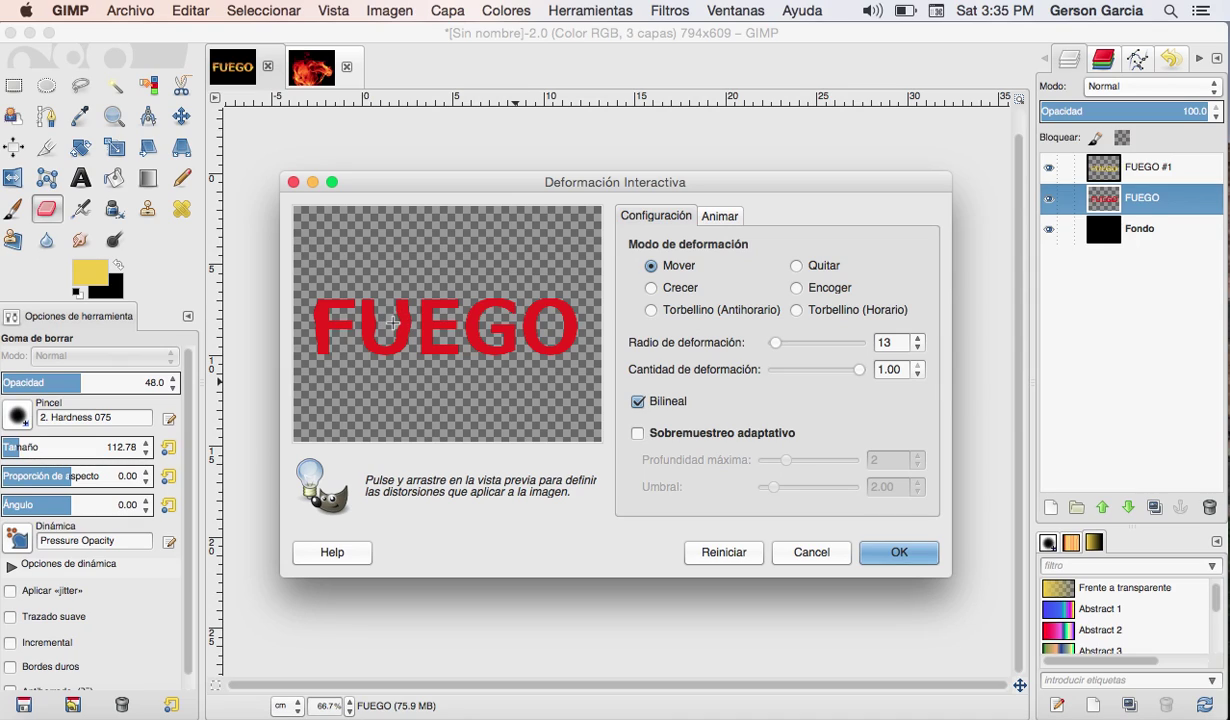
pyautogui.moveTo(397, 309); pyautogui.dragTo(437, 312)
pyautogui.moveTo(573, 313); pyautogui.dragTo(544, 323)
pyautogui.click(870, 548)
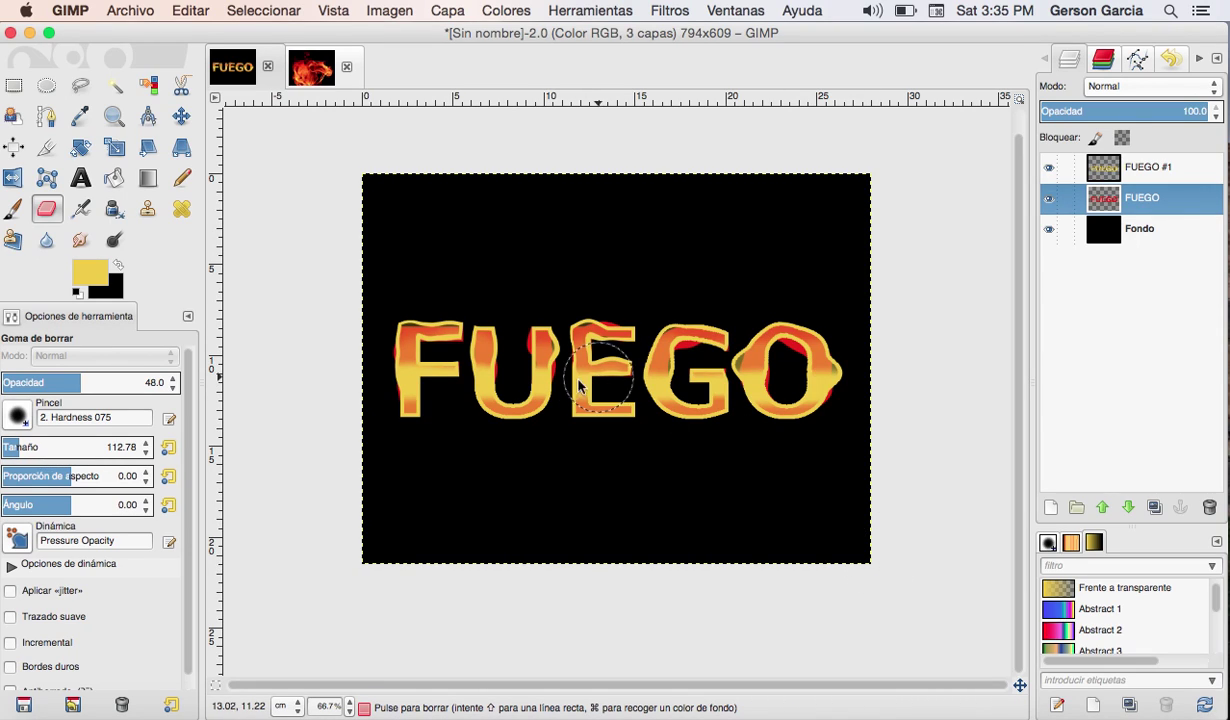
pyautogui.moveTo(172, 33); pyautogui.dragTo(180, 33)
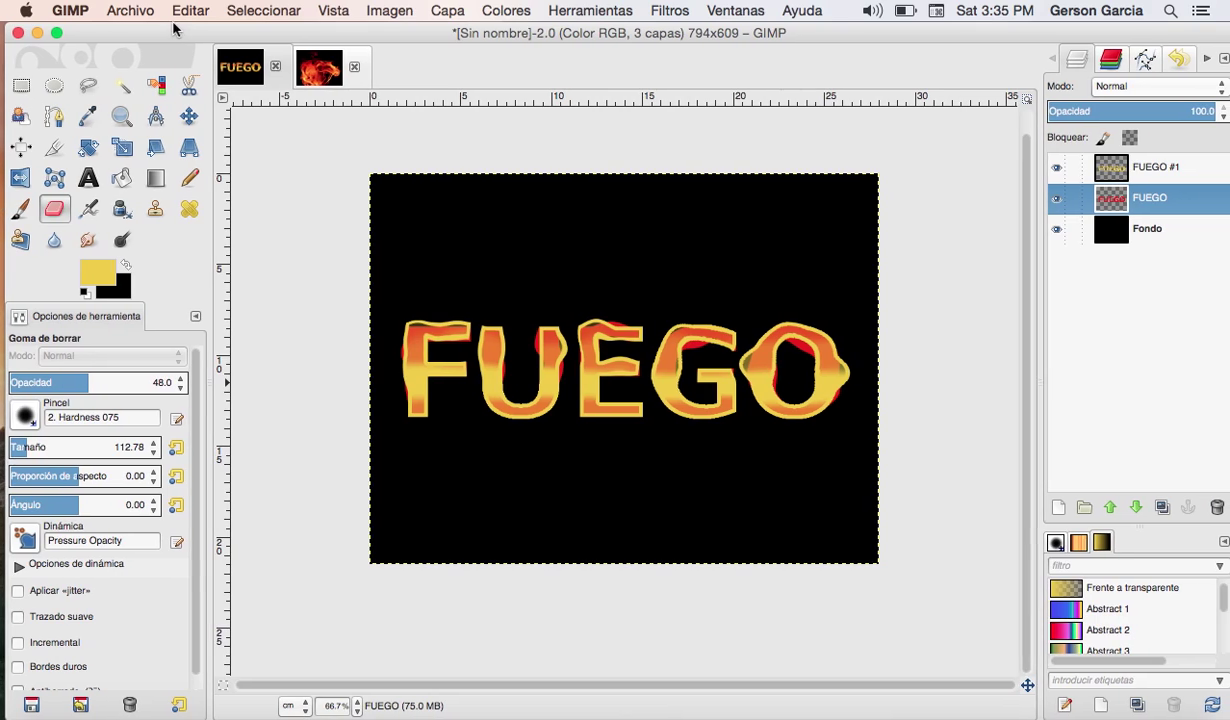
# On FUEGO #1, set the Eraser to the Texture Hose 01 brush at 100 opacity, slightly smaller.
pyautogui.click(1160, 167)
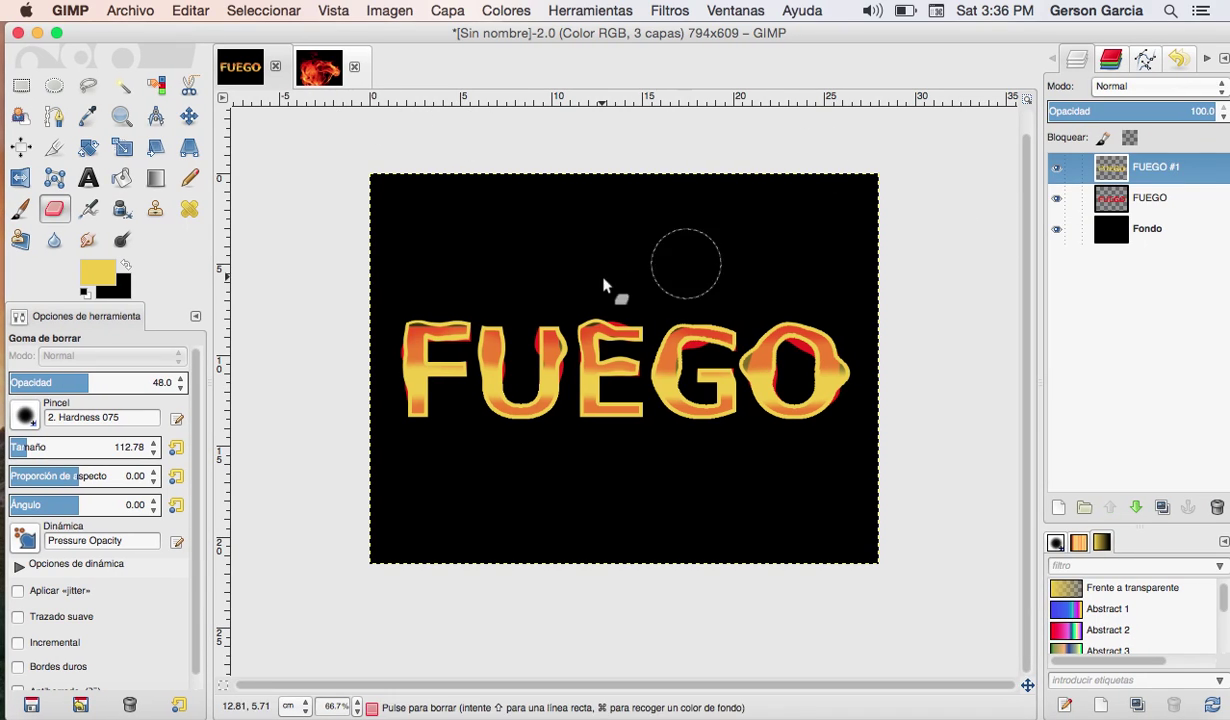
pyautogui.click(25, 414)
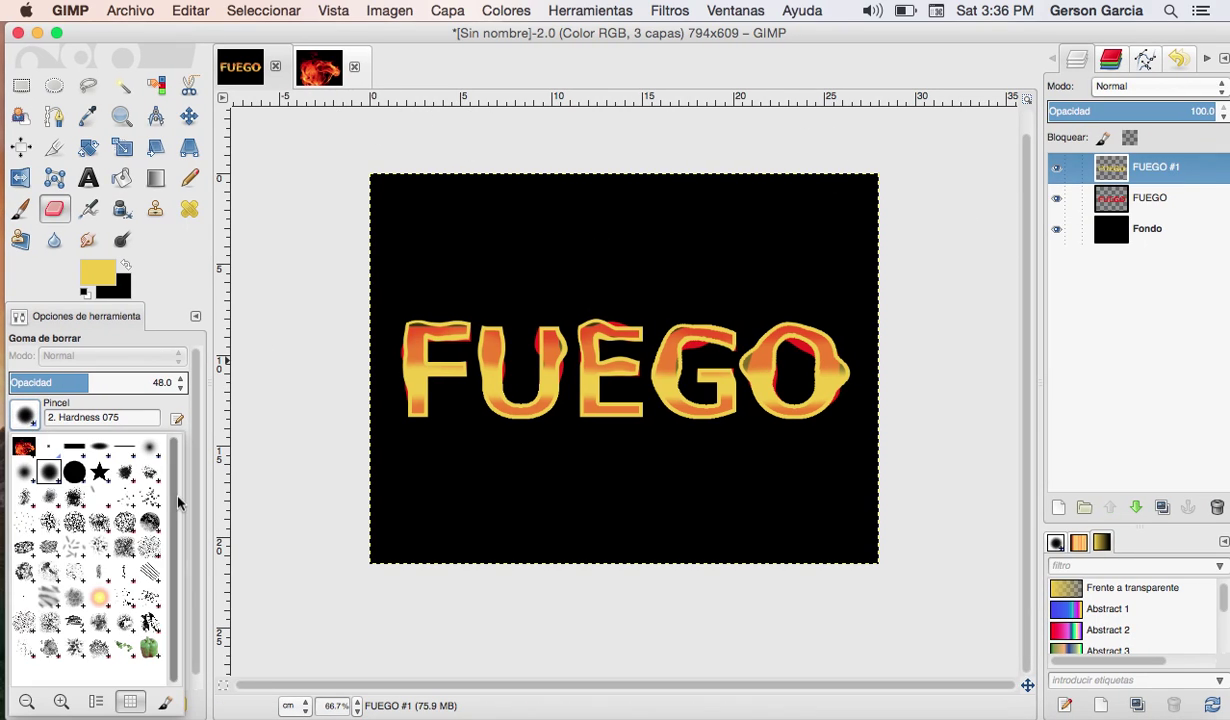
pyautogui.click(147, 620)
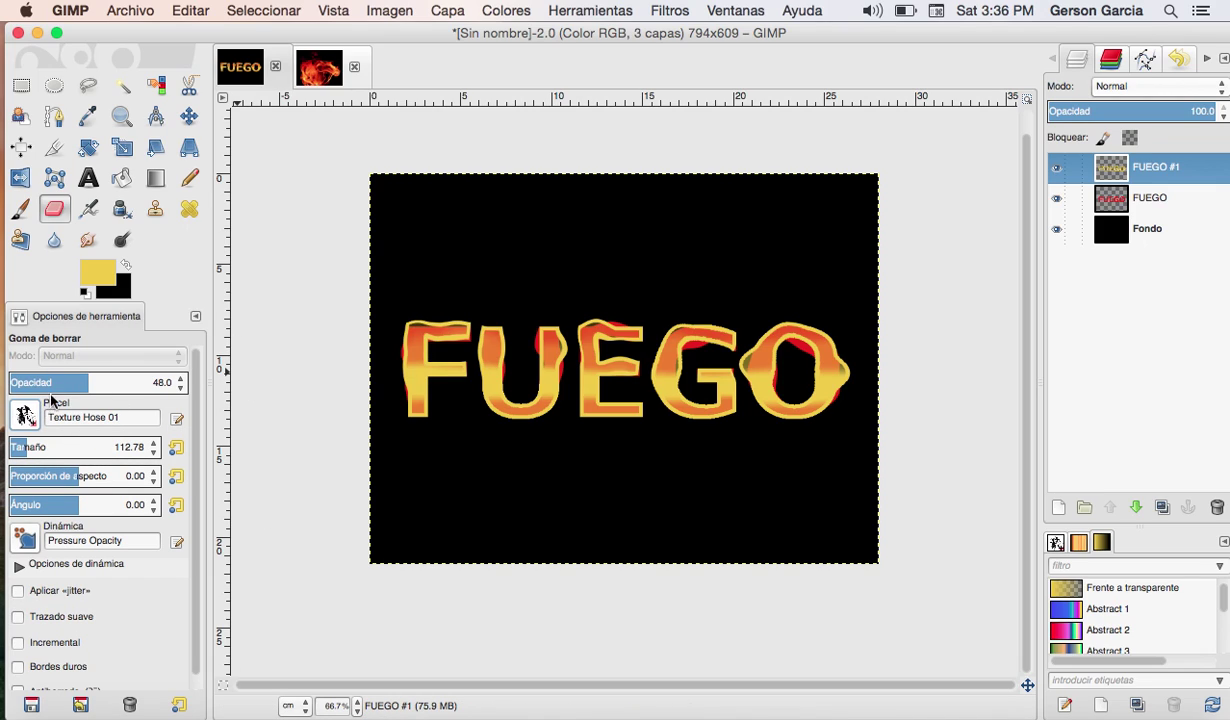
pyautogui.moveTo(75, 380); pyautogui.dragTo(302, 376)
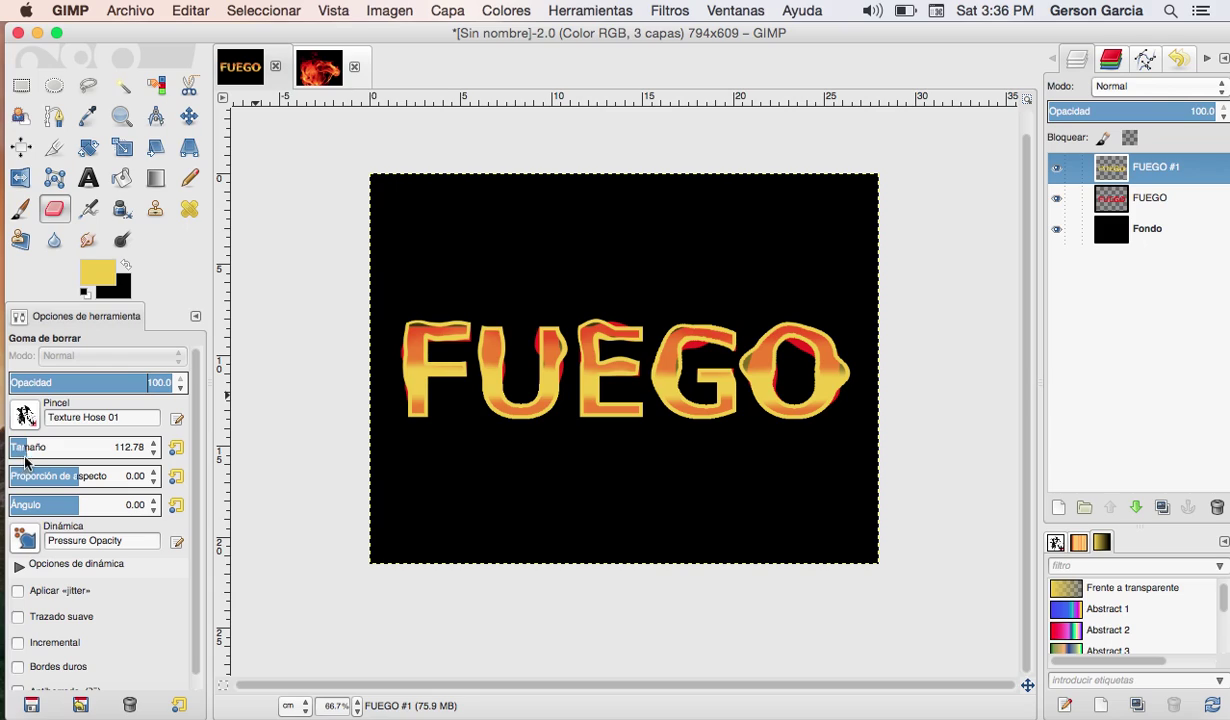
pyautogui.moveTo(25, 448); pyautogui.dragTo(11, 447)
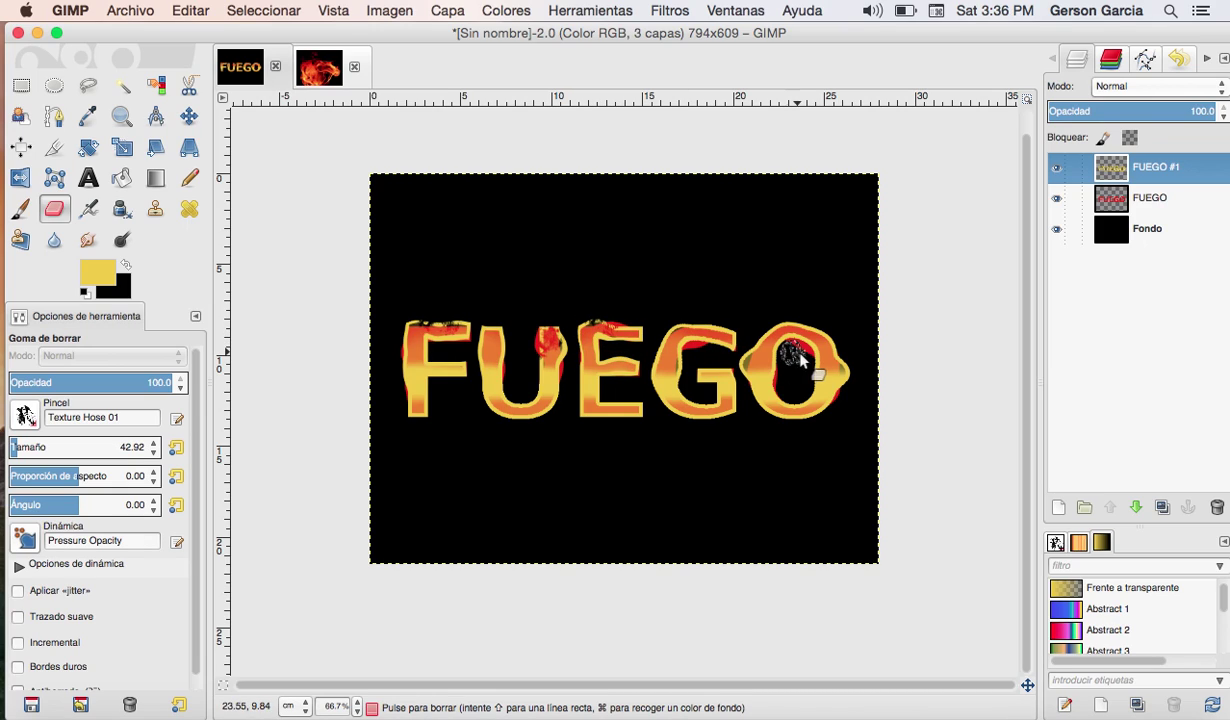
# Texture-erase the edges of the O and the left edge of the F on FUEGO #1.
pyautogui.moveTo(790, 350); pyautogui.dragTo(830, 352)
pyautogui.moveTo(778, 328)
pyautogui.mouseDown()
pyautogui.moveTo(838, 359)
pyautogui.moveTo(748, 378)
pyautogui.mouseUp()
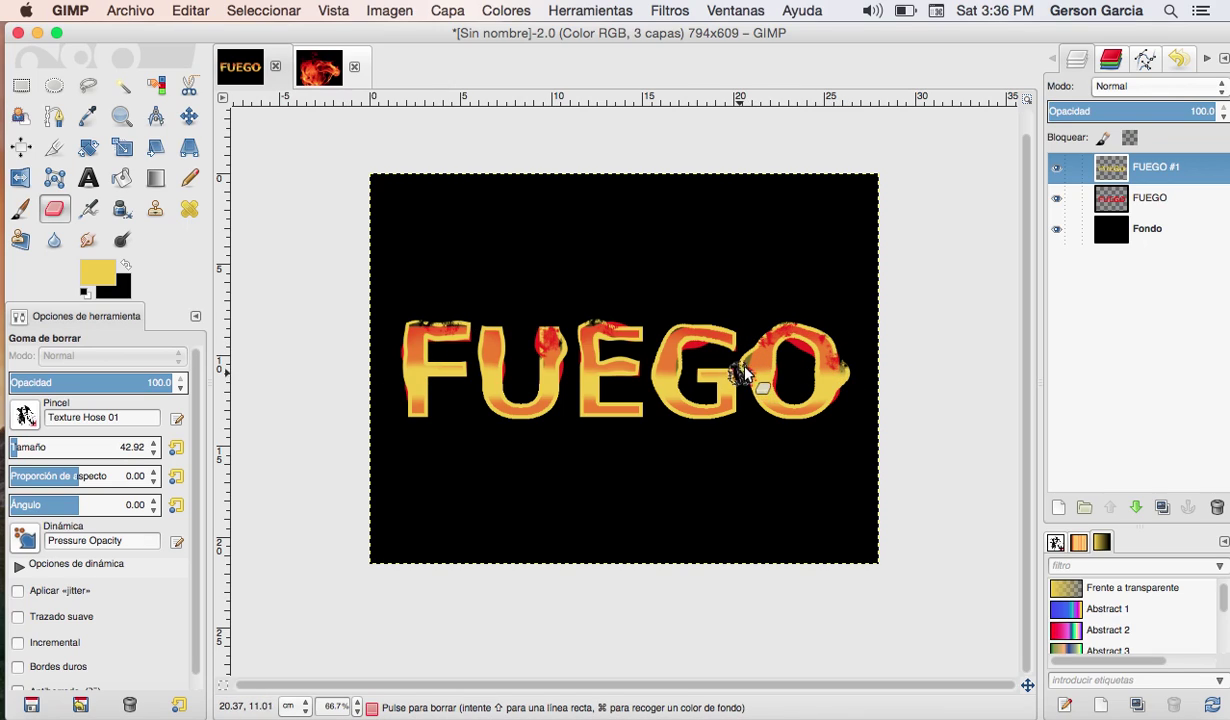
pyautogui.moveTo(791, 321); pyautogui.dragTo(818, 330)
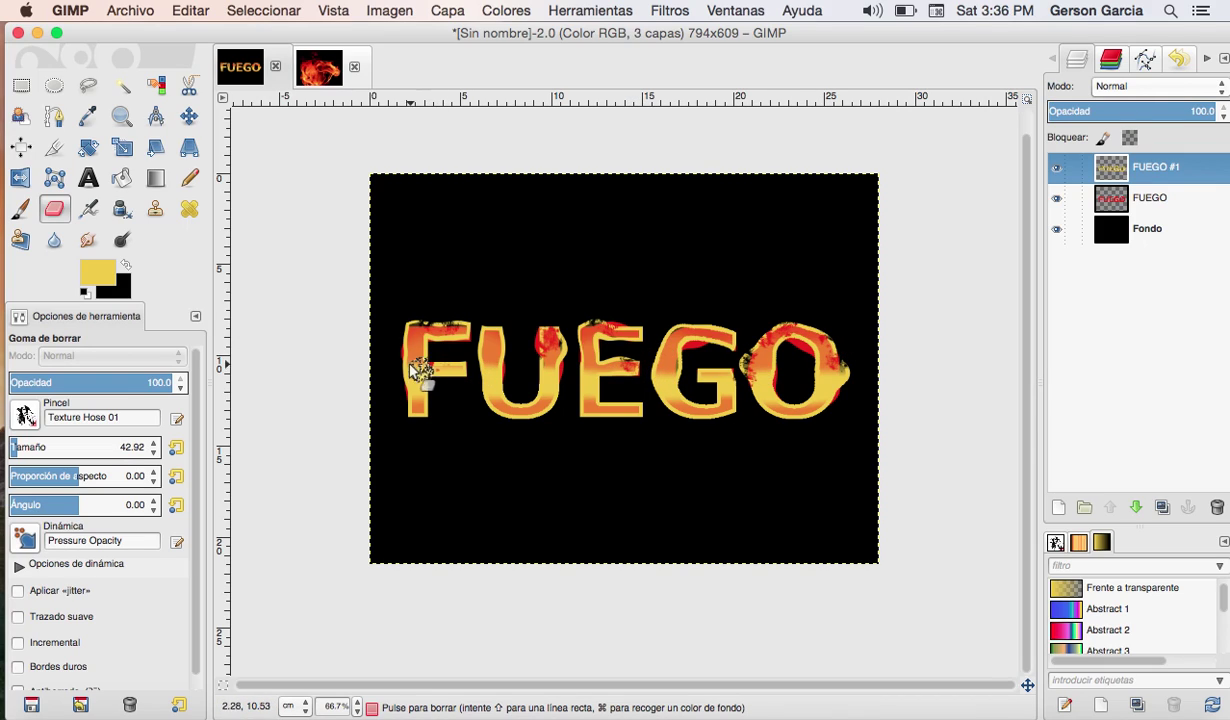
pyautogui.moveTo(440, 362)
pyautogui.mouseDown()
pyautogui.moveTo(398, 342)
pyautogui.moveTo(412, 339)
pyautogui.mouseUp()
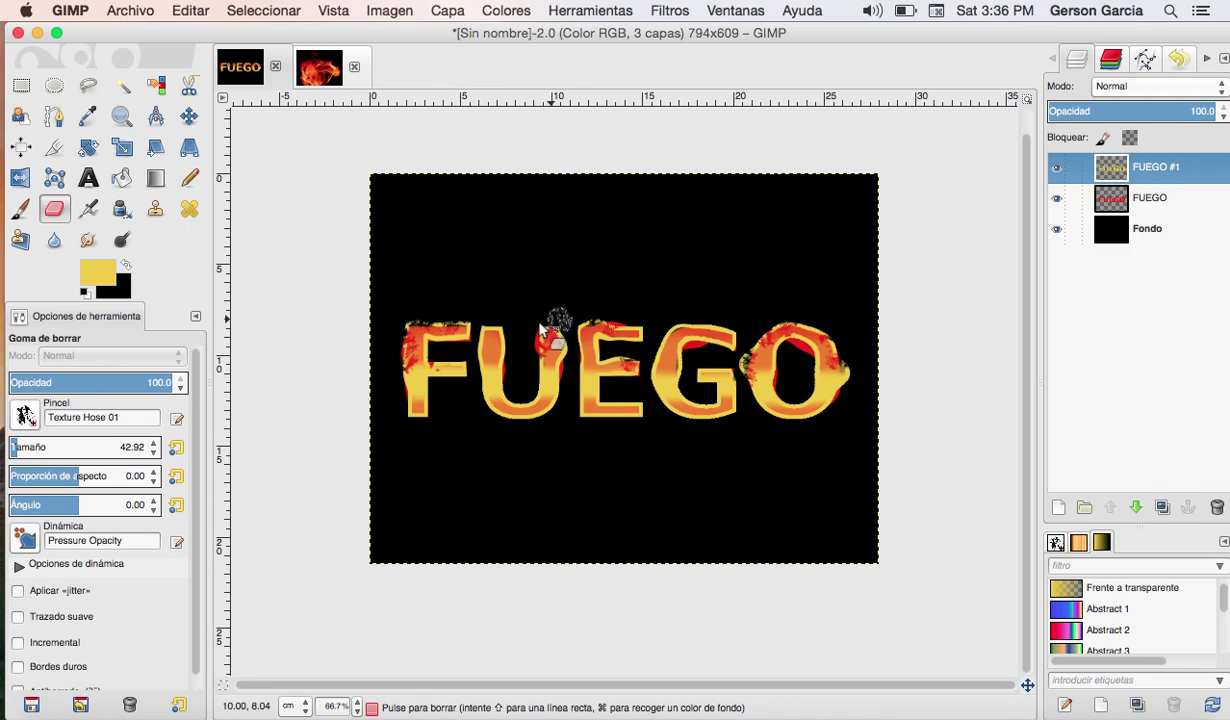
# On the red FUEGO layer, texture-erase the top of the E and across the G and O.
pyautogui.click(1100, 198)
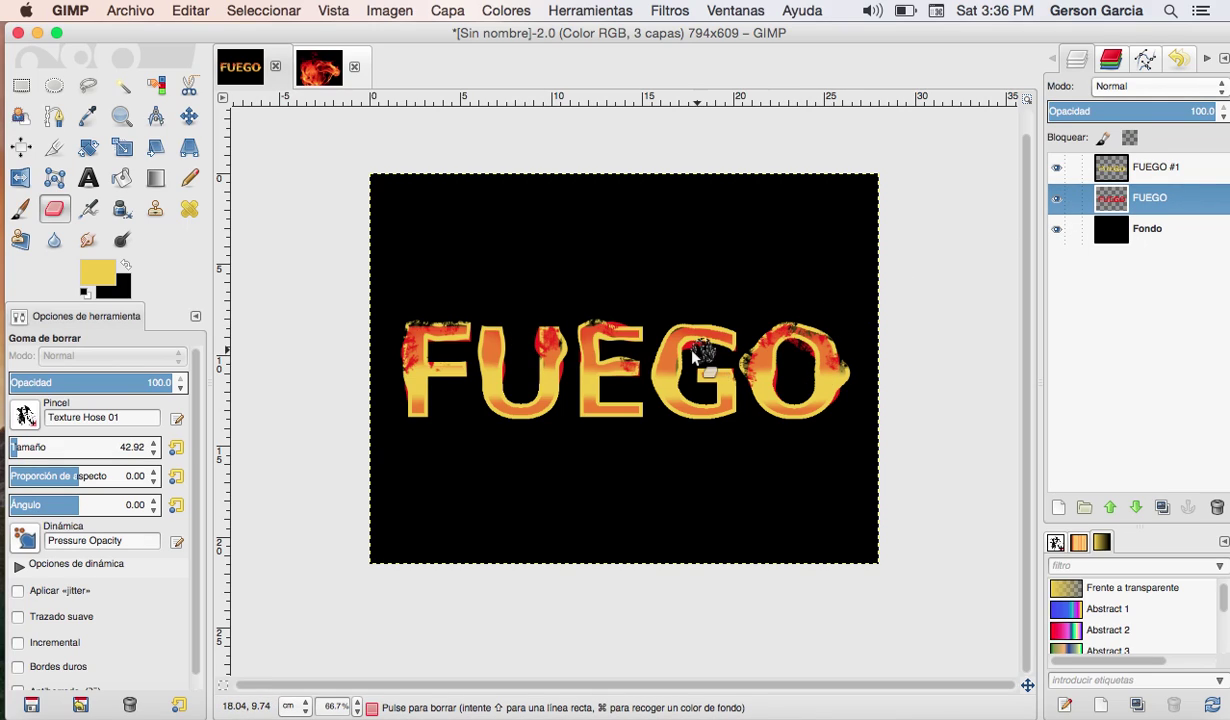
pyautogui.moveTo(625, 372); pyautogui.dragTo(595, 320)
pyautogui.moveTo(683, 415); pyautogui.dragTo(805, 426)
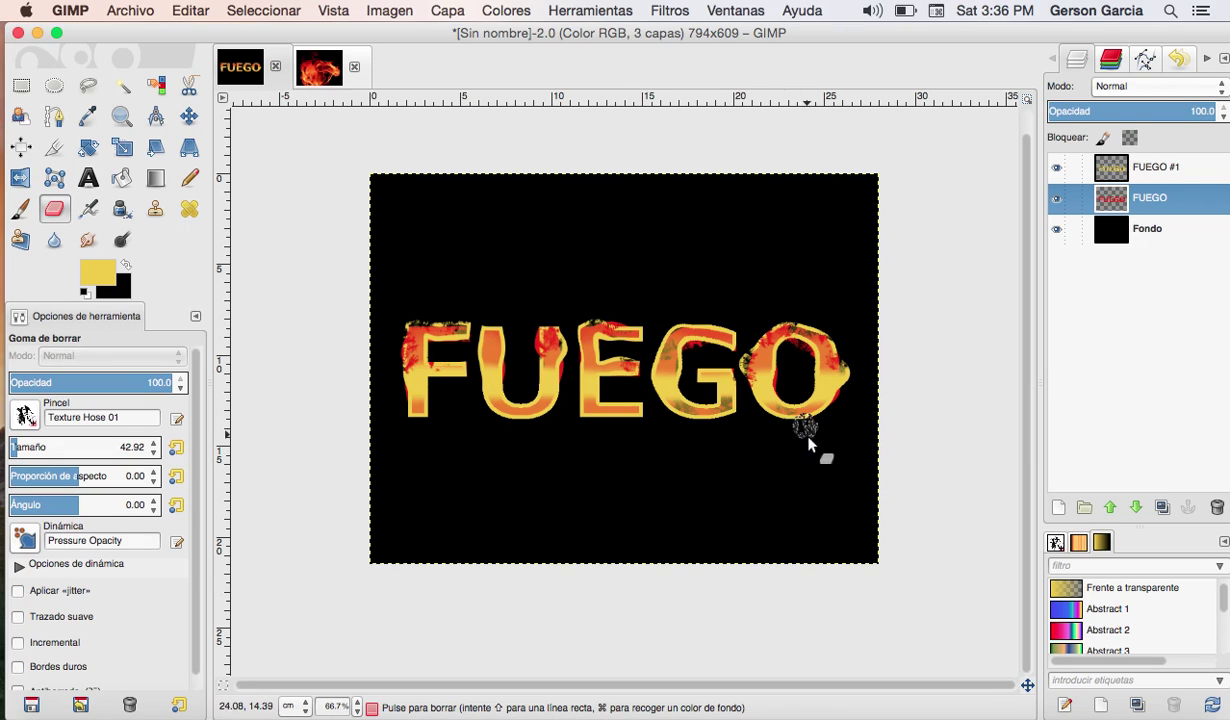
pyautogui.click(1150, 167)
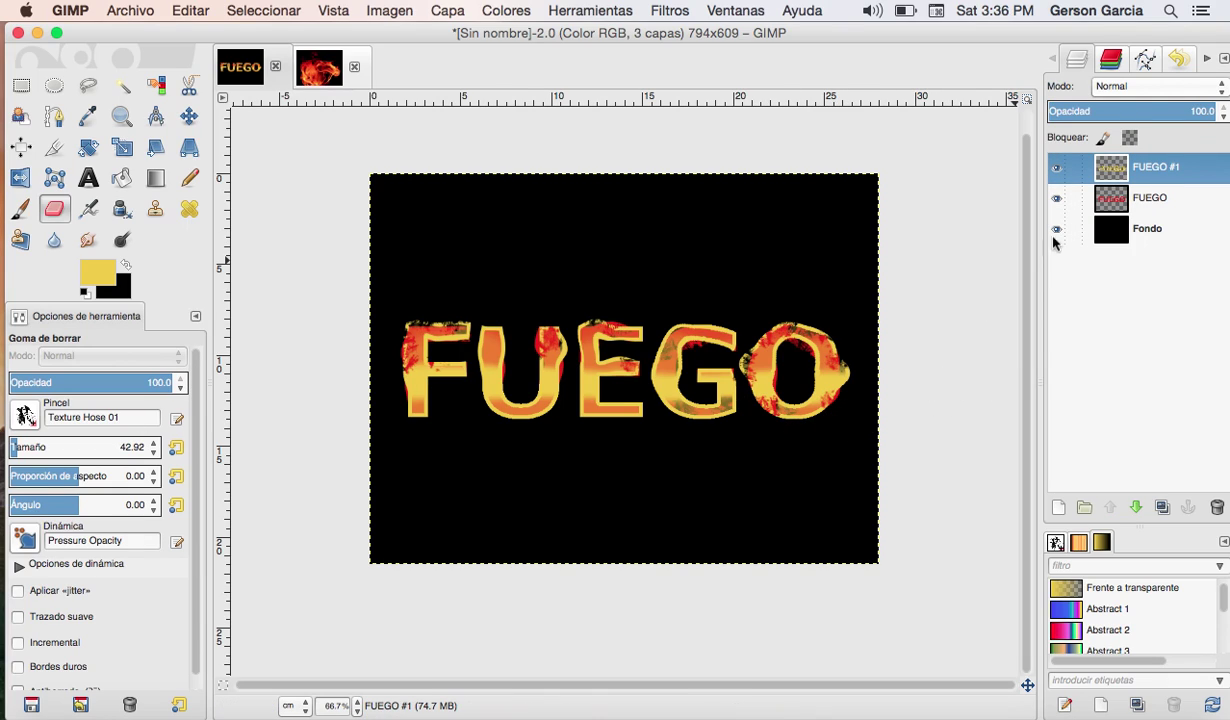
# Apply a 10 px Gaussian blur to the red FUEGO layer.
pyautogui.click(1095, 200)
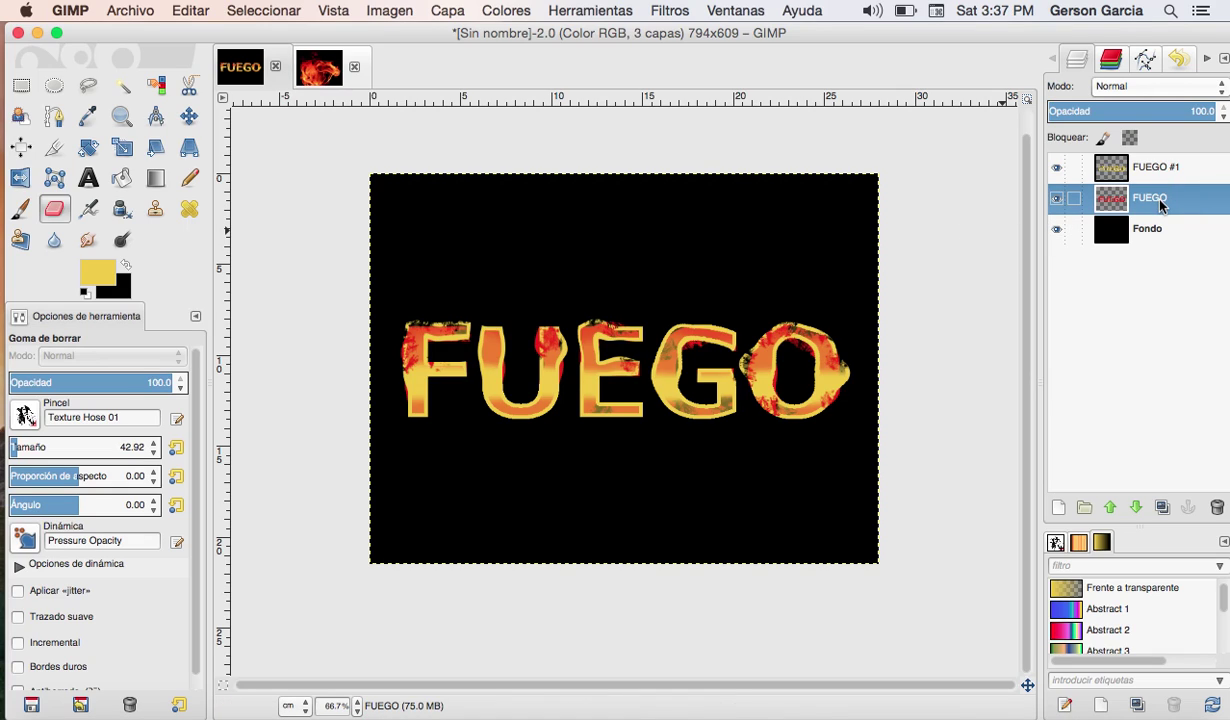
pyautogui.click(665, 11)
pyautogui.moveTo(692, 118)
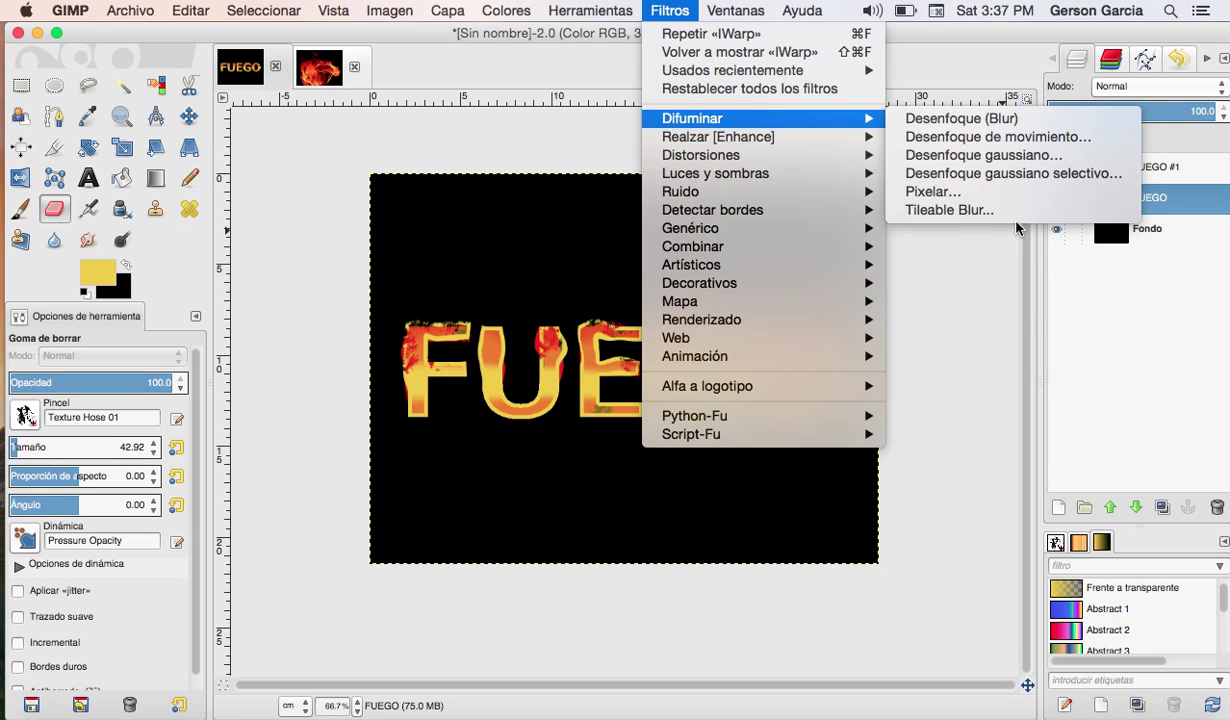
pyautogui.click(1008, 156)
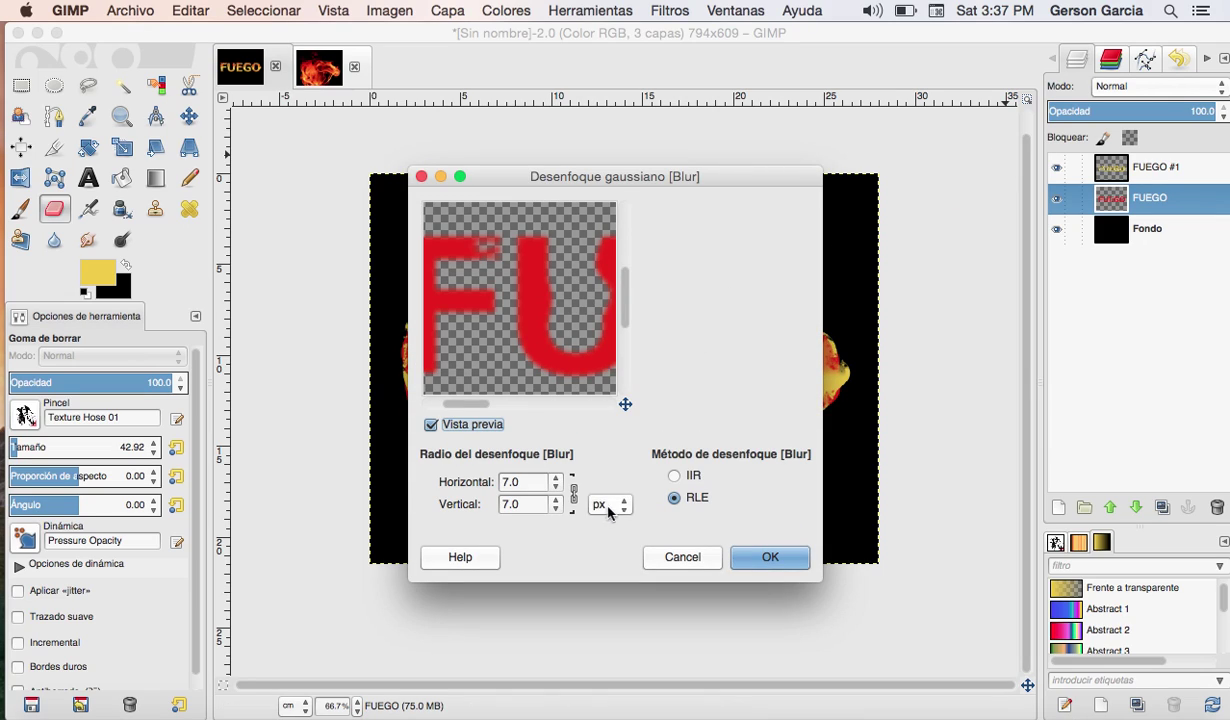
pyautogui.click(557, 479)
pyautogui.click(557, 479)
pyautogui.click(557, 479)
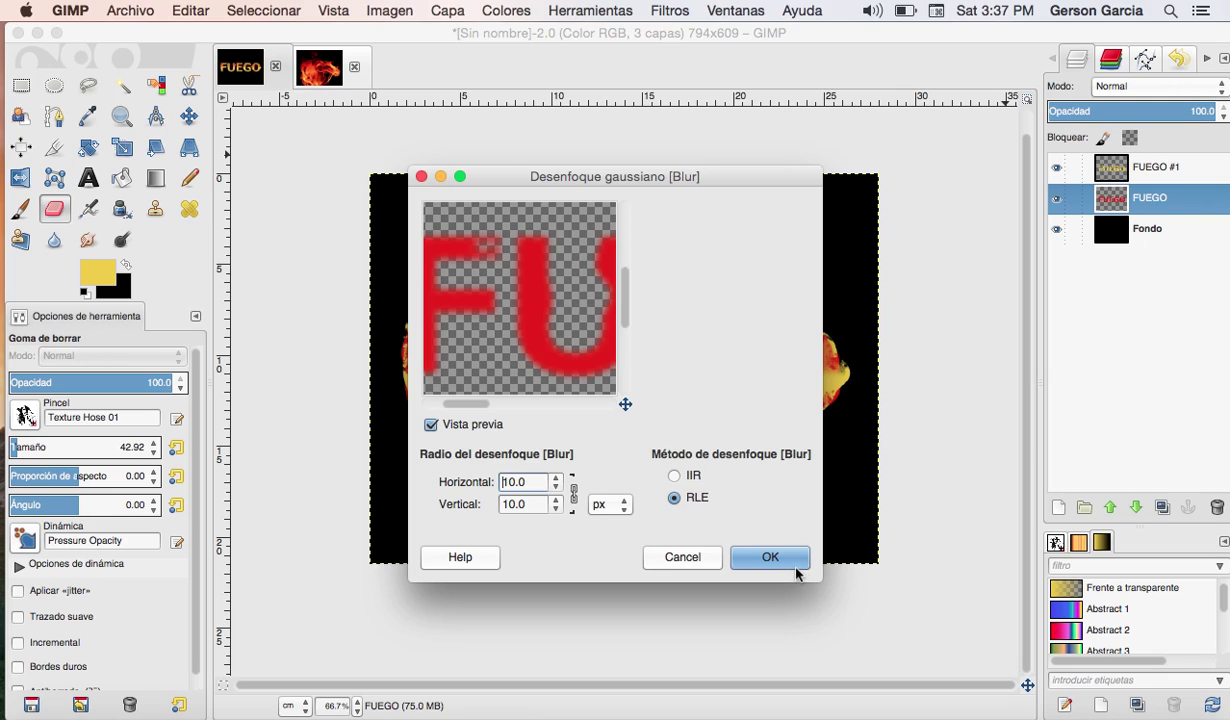
pyautogui.click(796, 566)
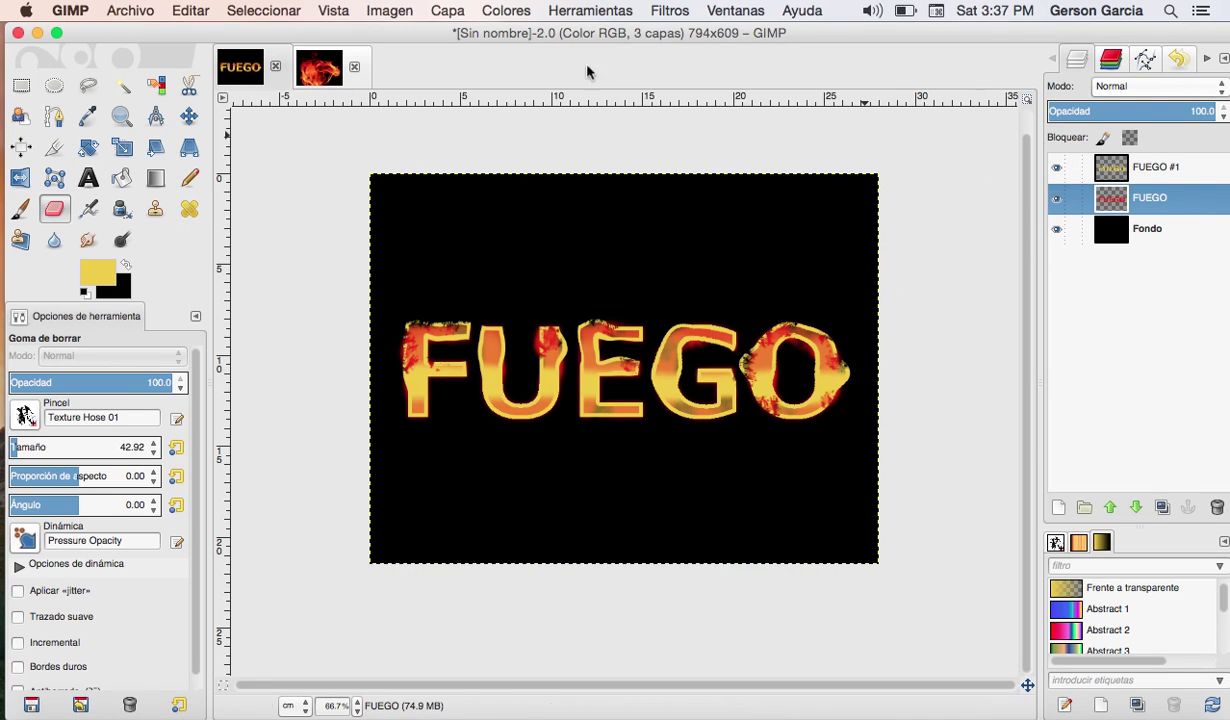
# Apply a second, stronger Gaussian blur at 17 px for a soft red glow.
pyautogui.click(670, 11)
pyautogui.moveTo(720, 118)
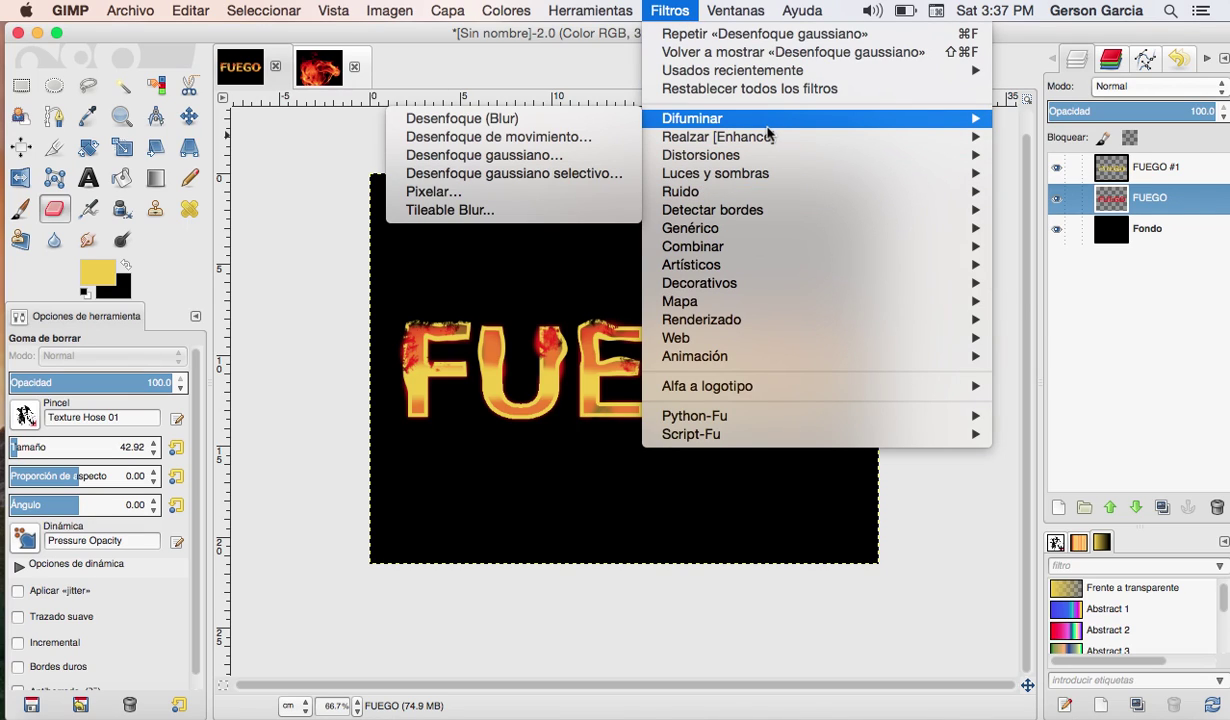
pyautogui.click(582, 163)
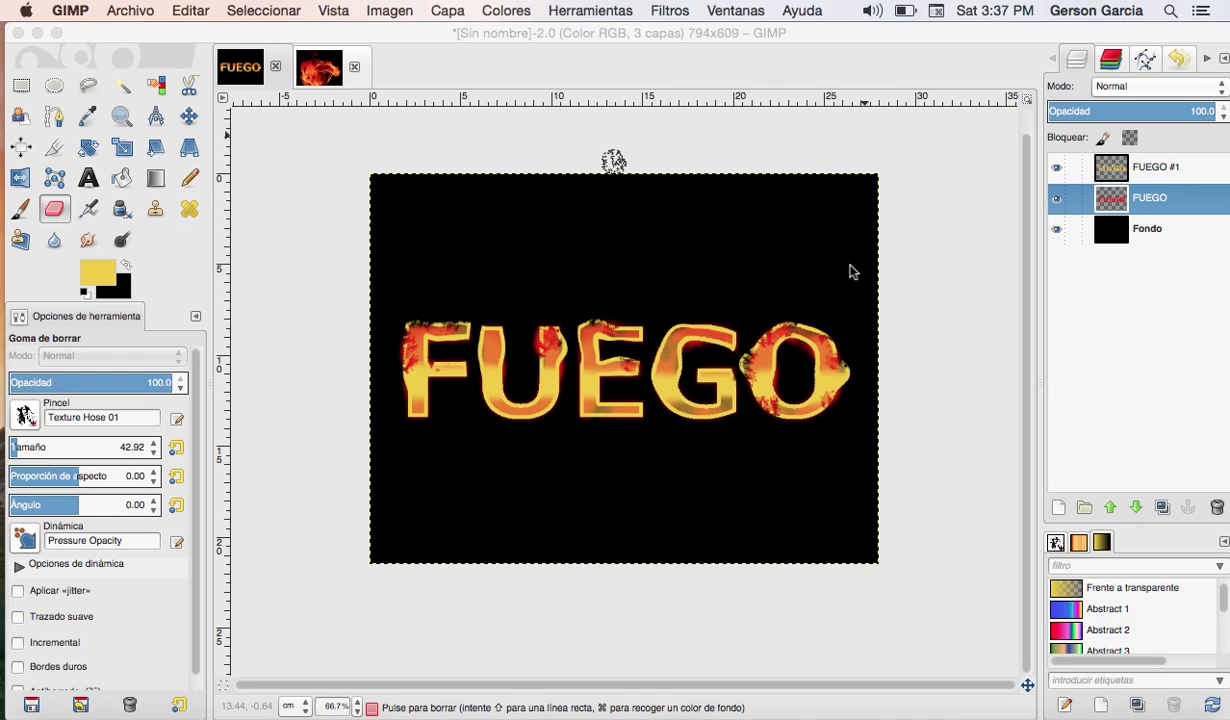
pyautogui.click(556, 478)
pyautogui.click(556, 478)
pyautogui.click(556, 478)
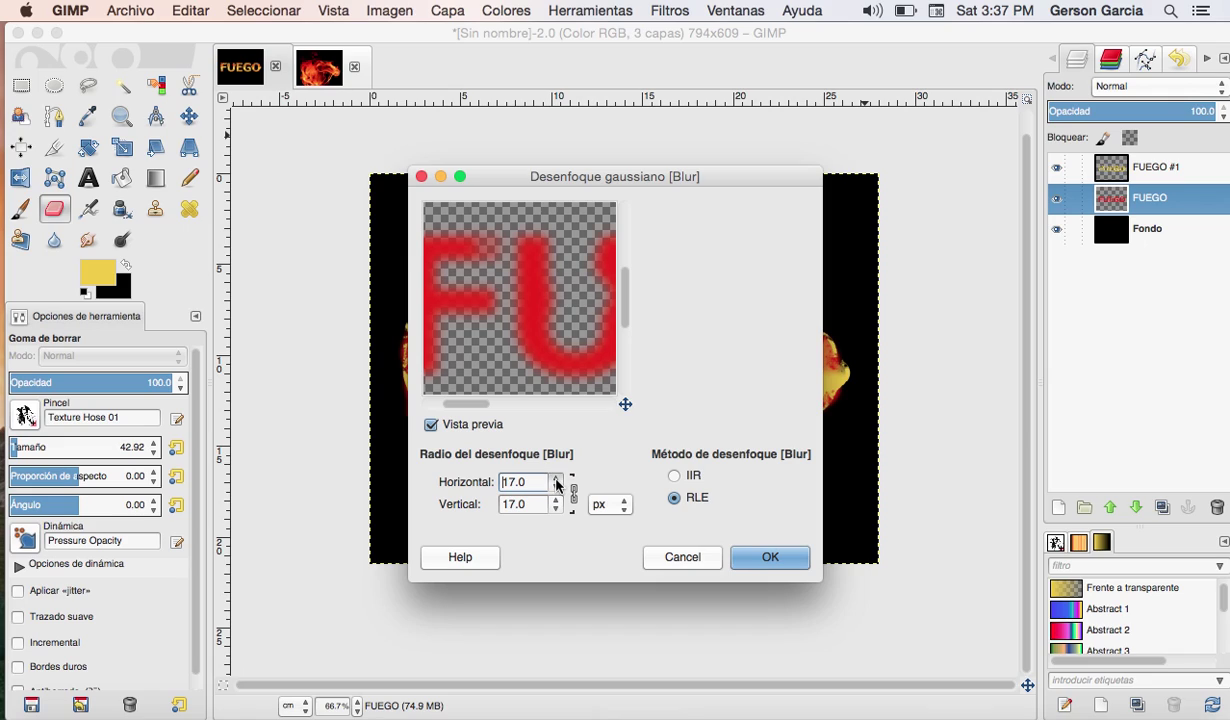
pyautogui.click(769, 557)
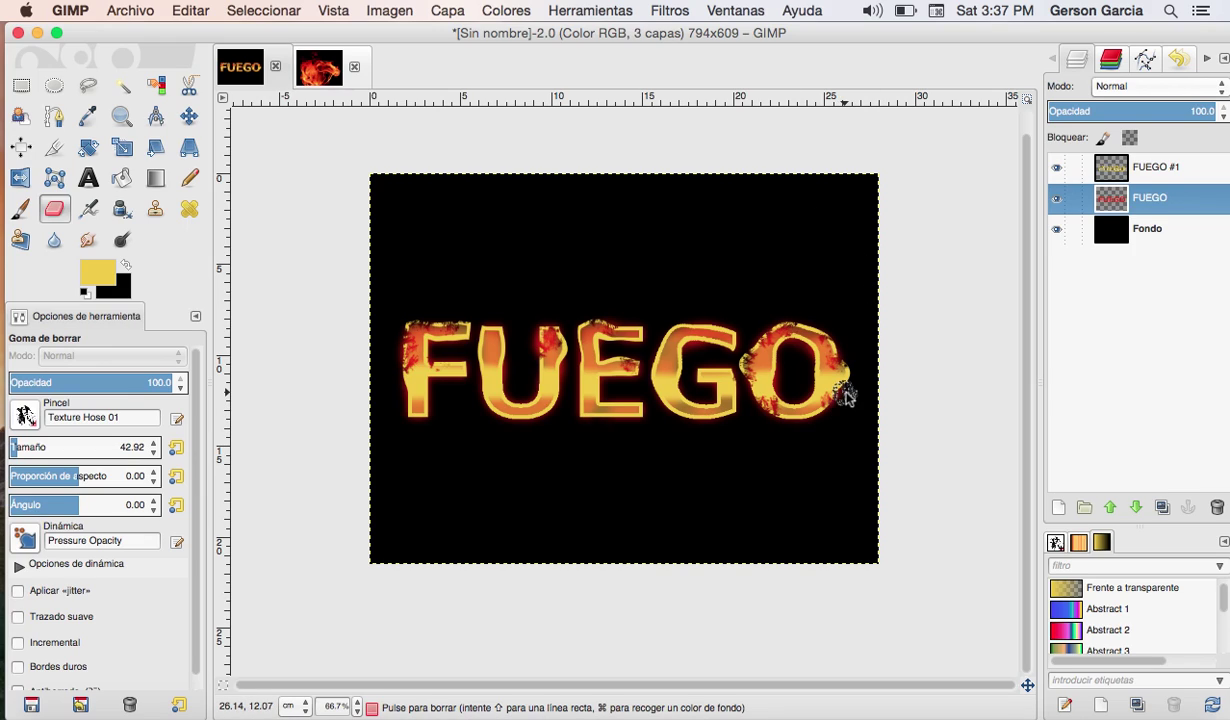
pyautogui.click(82, 241)
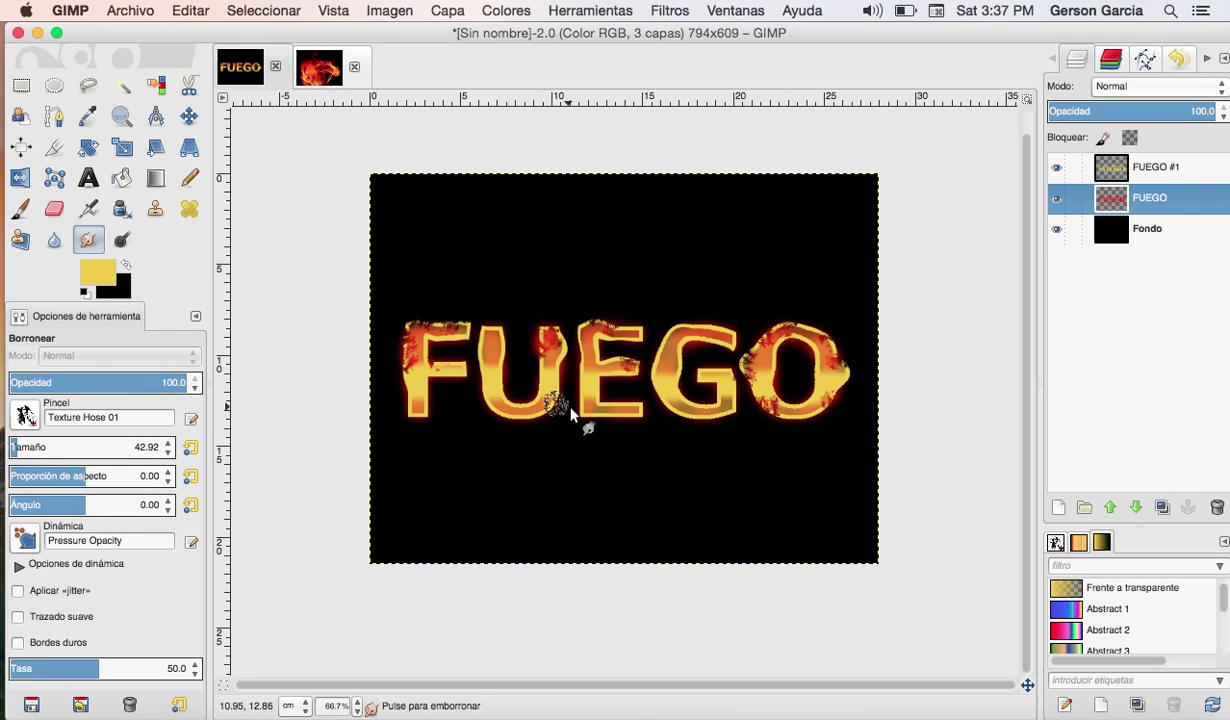
# Smudge the red glow into flame streaks using the 2. Hardness 025 brush.
pyautogui.click(33, 428)
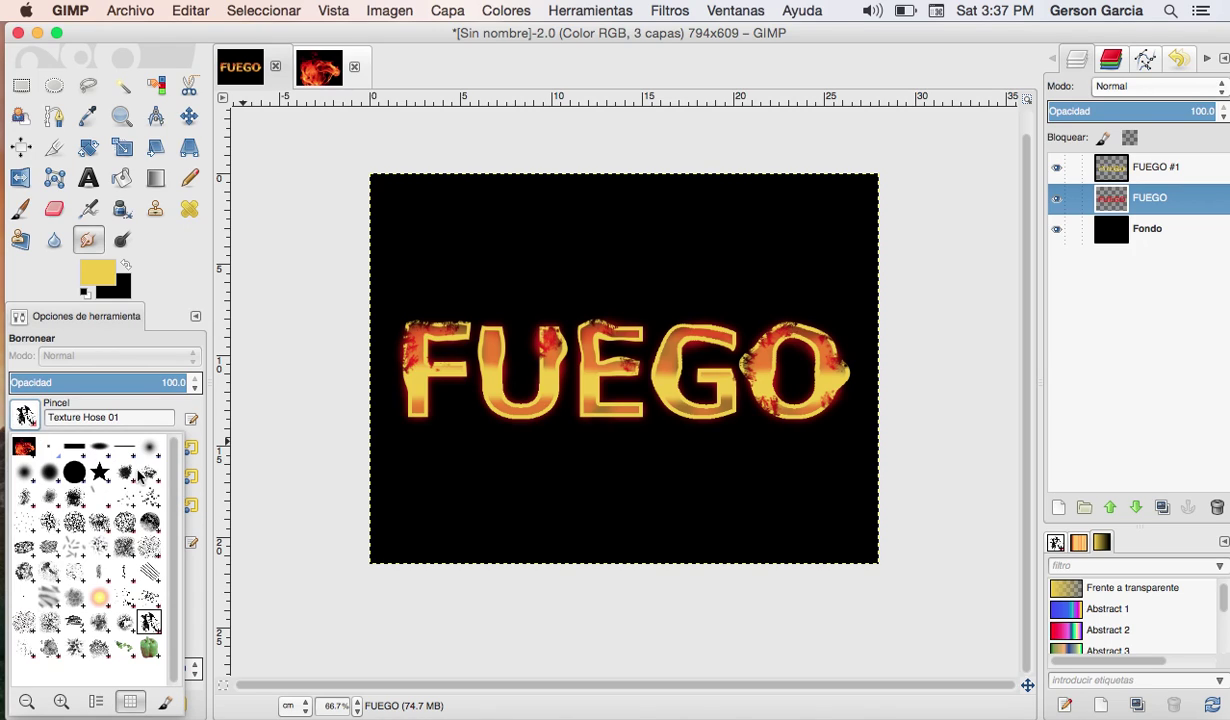
pyautogui.click(143, 448)
pyautogui.moveTo(398, 396); pyautogui.dragTo(410, 412)
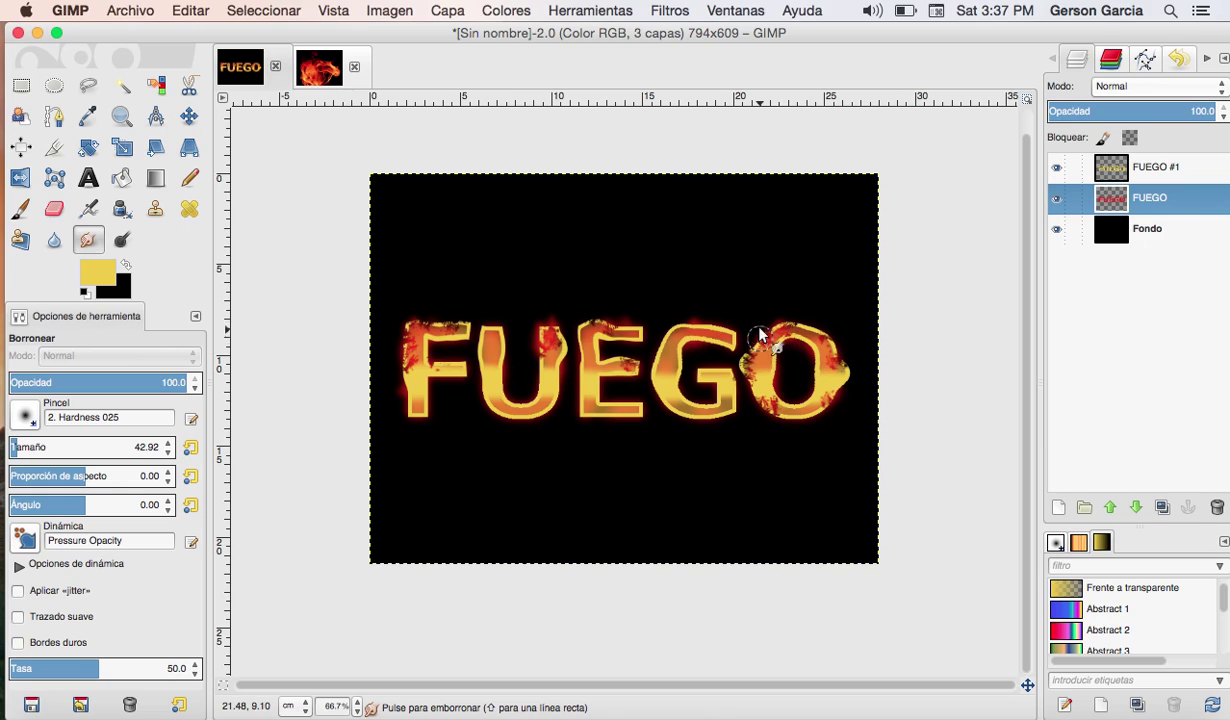
pyautogui.moveTo(845, 345)
pyautogui.mouseDown()
pyautogui.moveTo(700, 322)
pyautogui.moveTo(662, 300)
pyautogui.moveTo(636, 345)
pyautogui.moveTo(716, 418)
pyautogui.moveTo(720, 330)
pyautogui.moveTo(736, 340)
pyautogui.moveTo(633, 334)
pyautogui.moveTo(618, 312)
pyautogui.moveTo(673, 376)
pyautogui.mouseUp()
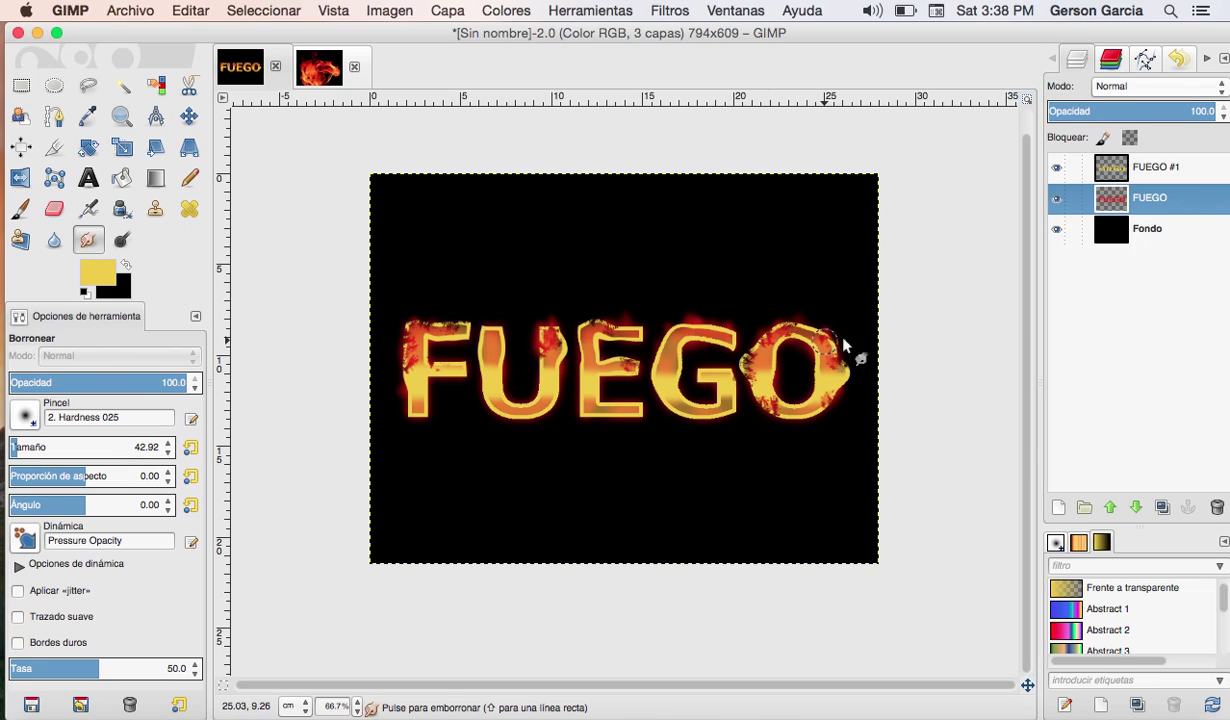
# Select the FUEGO #1 text layer and bring up the Alpha to Logo Neon effect.
pyautogui.click(1160, 168)
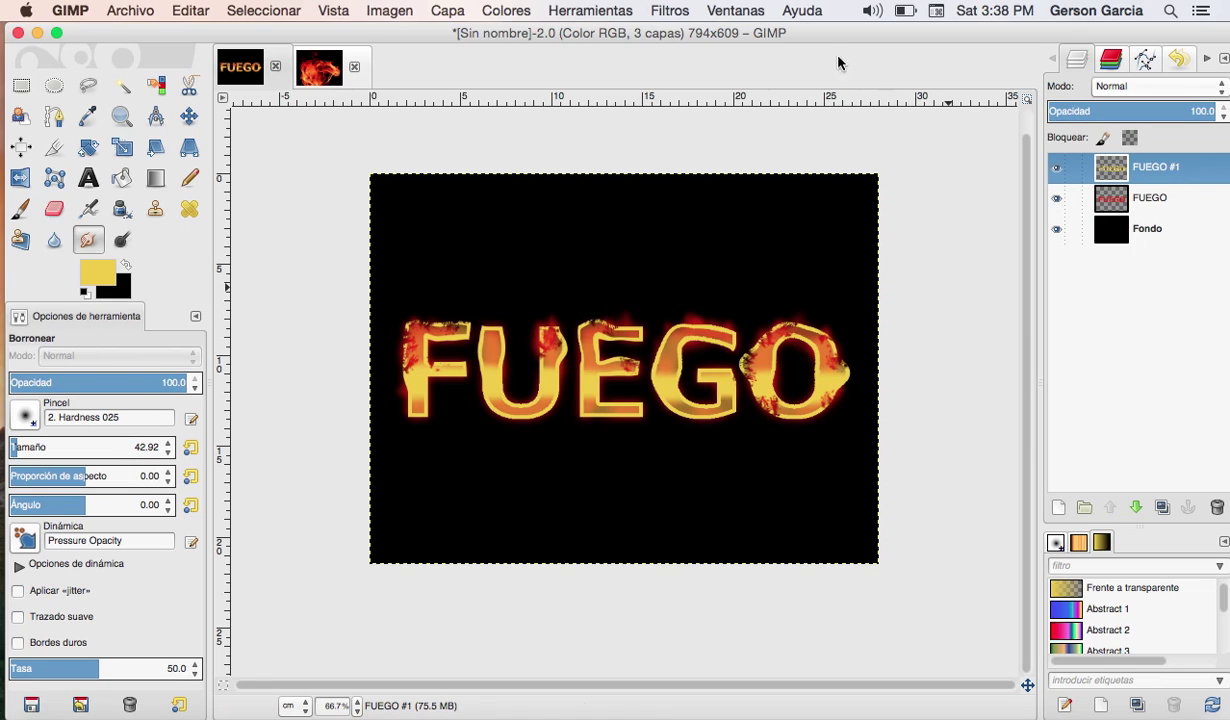
pyautogui.click(745, 12)
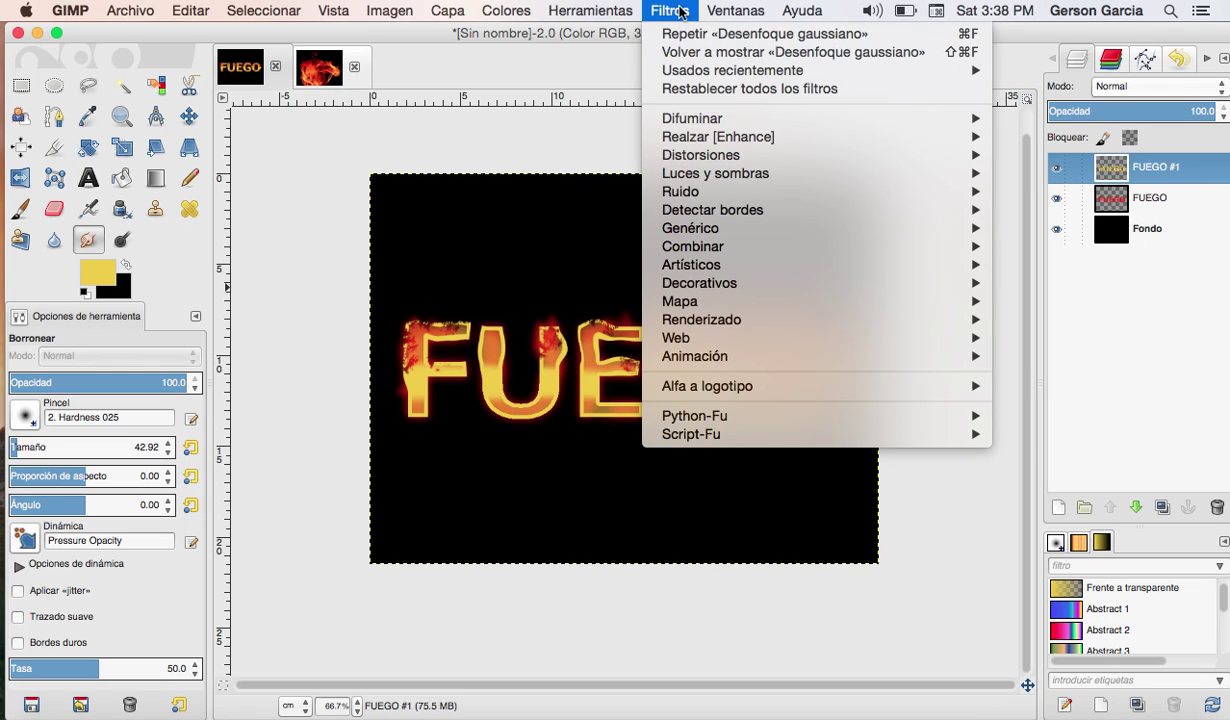
pyautogui.moveTo(707, 386)
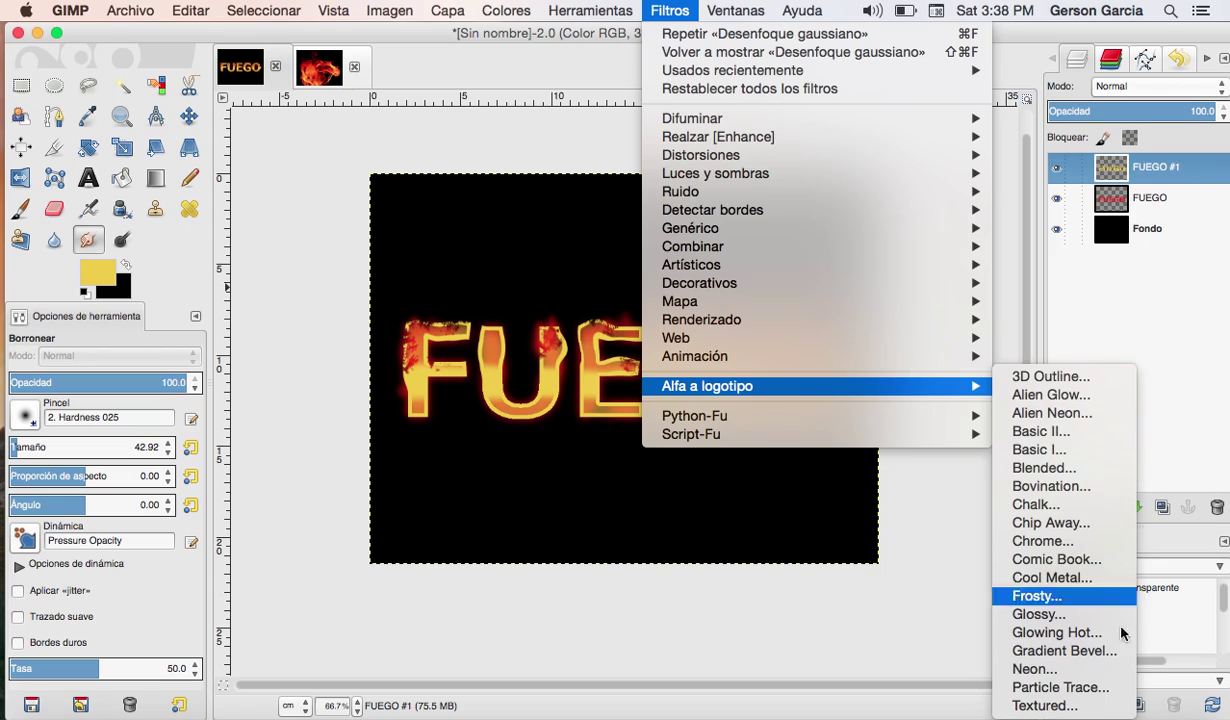
pyautogui.click(1034, 669)
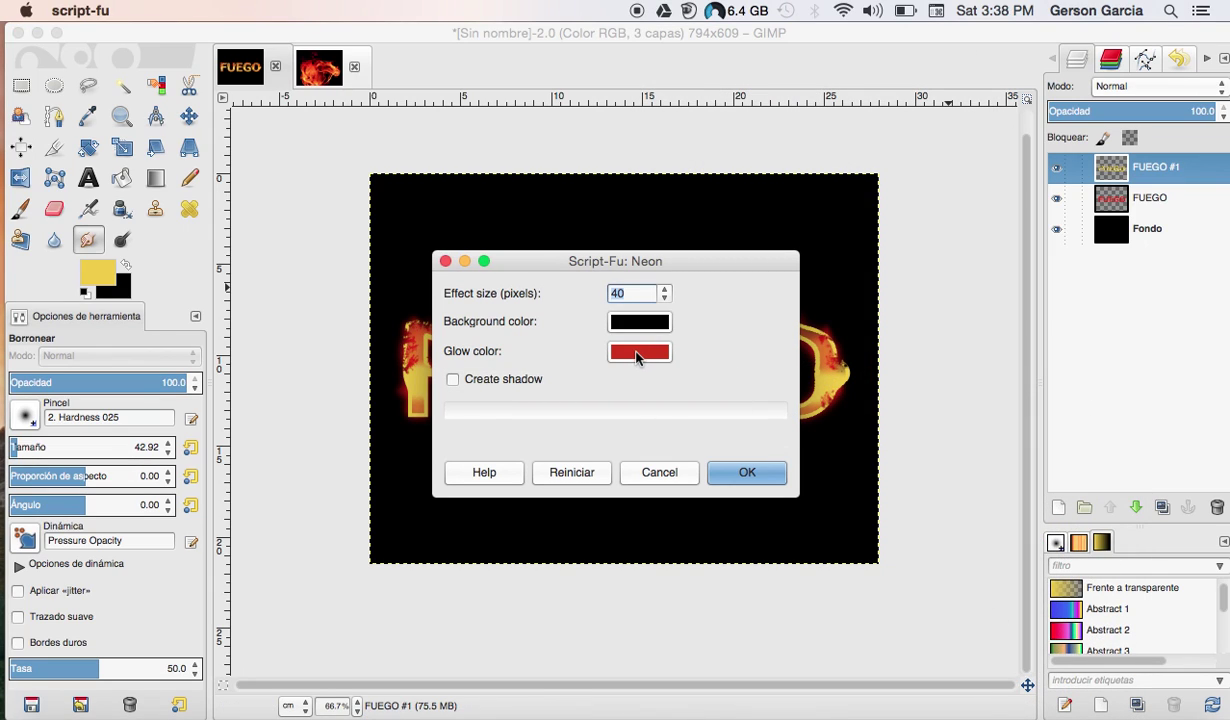
# Apply Neon at size 40 on black with a yellow edc611 glow colour.
pyautogui.click(637, 355)
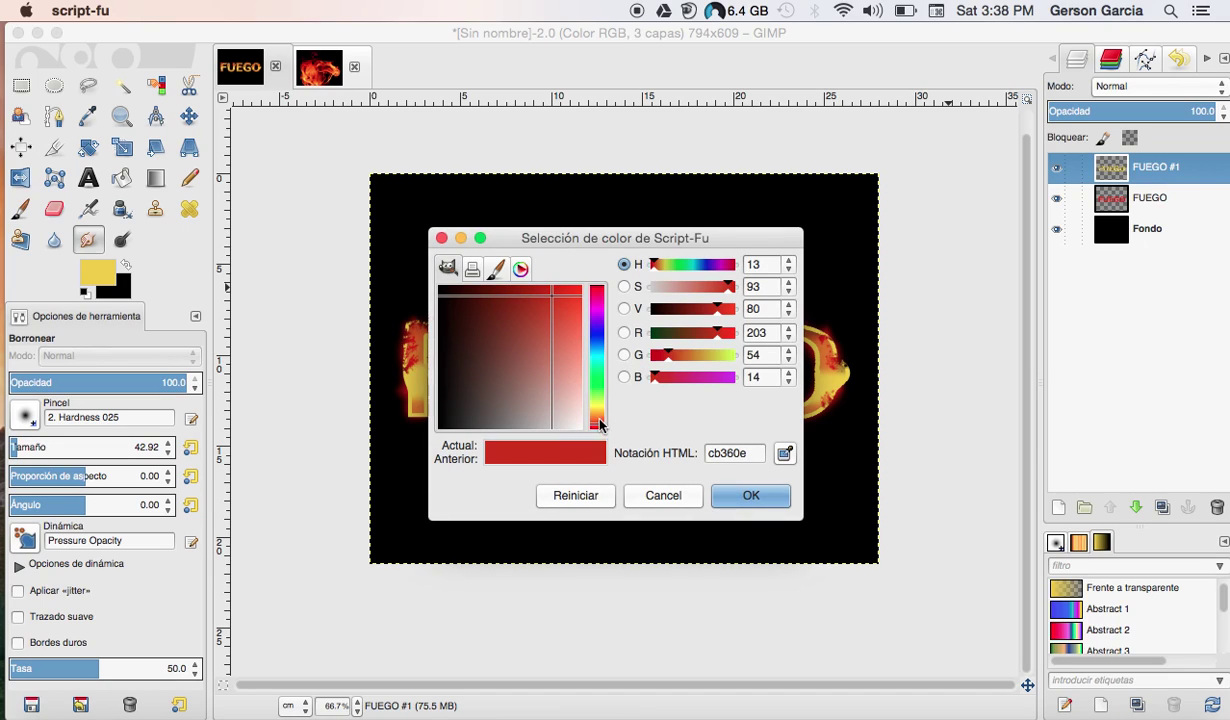
pyautogui.moveTo(600, 425); pyautogui.dragTo(597, 410)
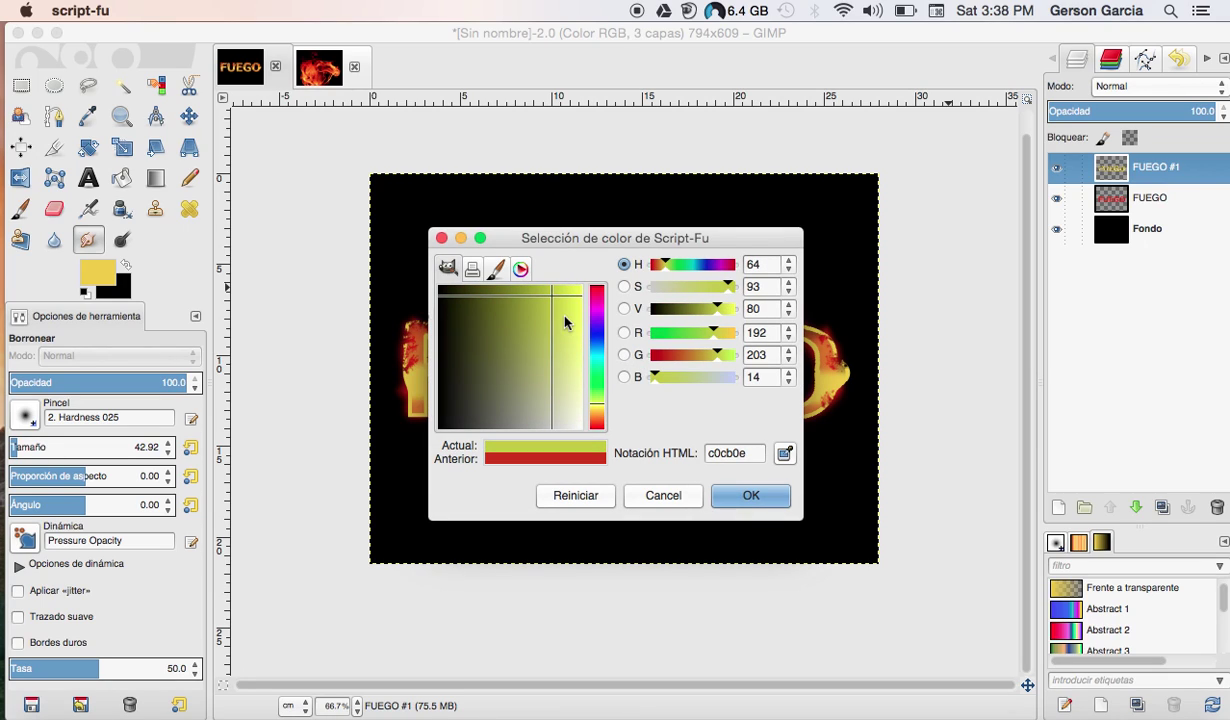
pyautogui.moveTo(565, 322); pyautogui.dragTo(566, 297)
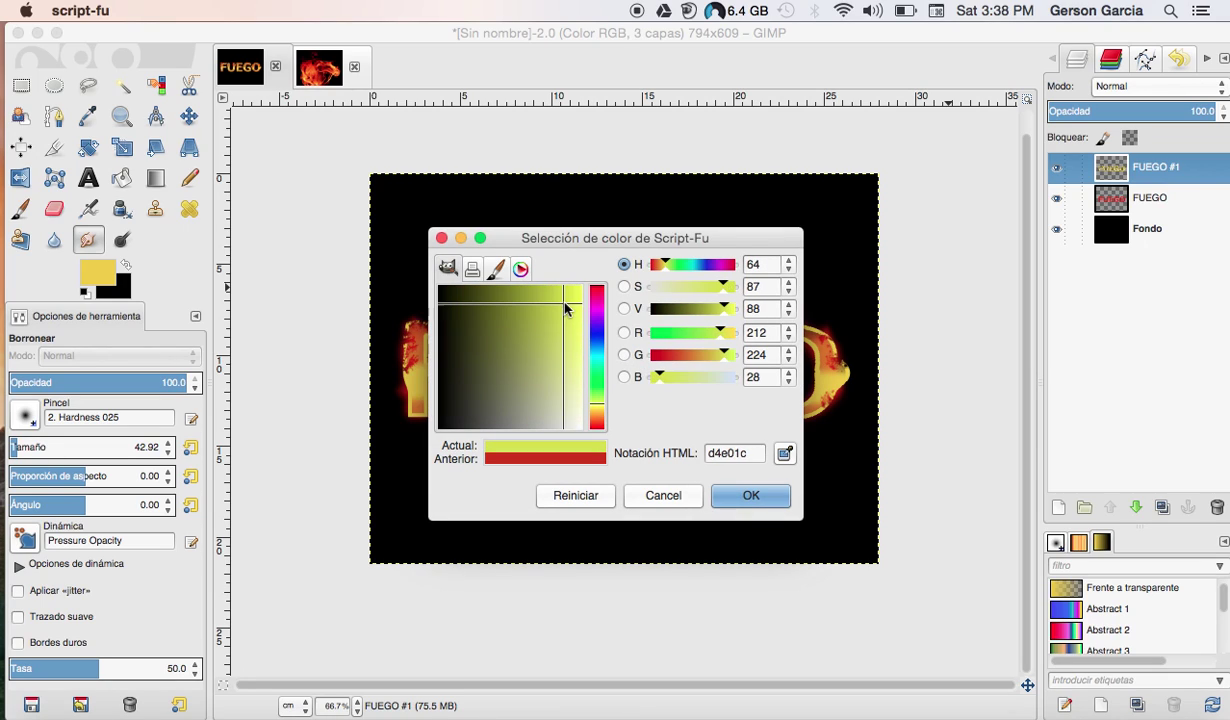
pyautogui.click(598, 362)
pyautogui.moveTo(597, 405); pyautogui.dragTo(598, 412)
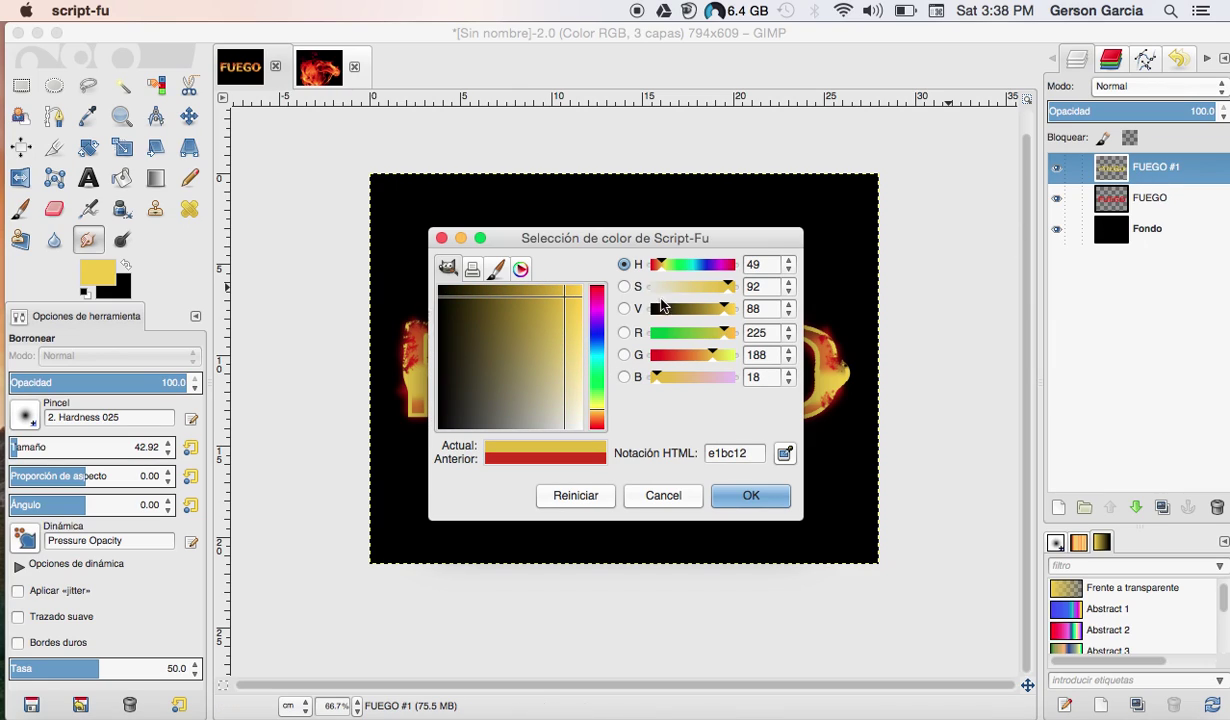
pyautogui.moveTo(576, 310); pyautogui.dragTo(574, 300)
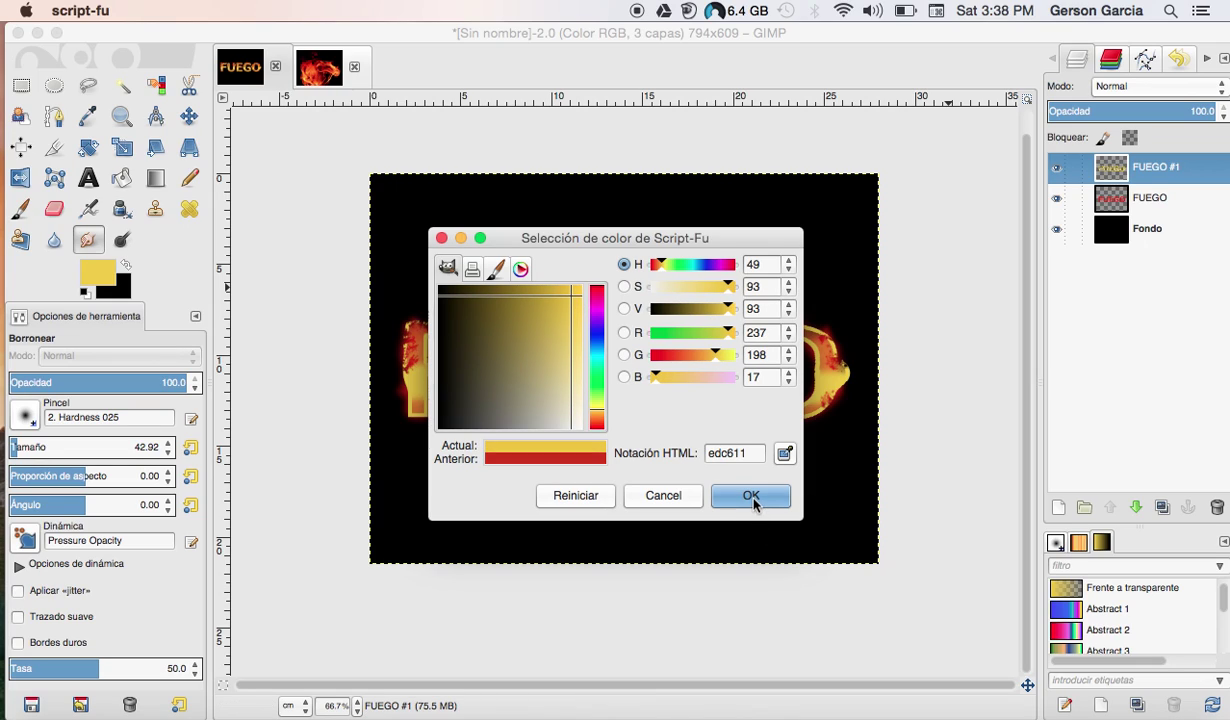
pyautogui.click(752, 497)
pyautogui.click(641, 294)
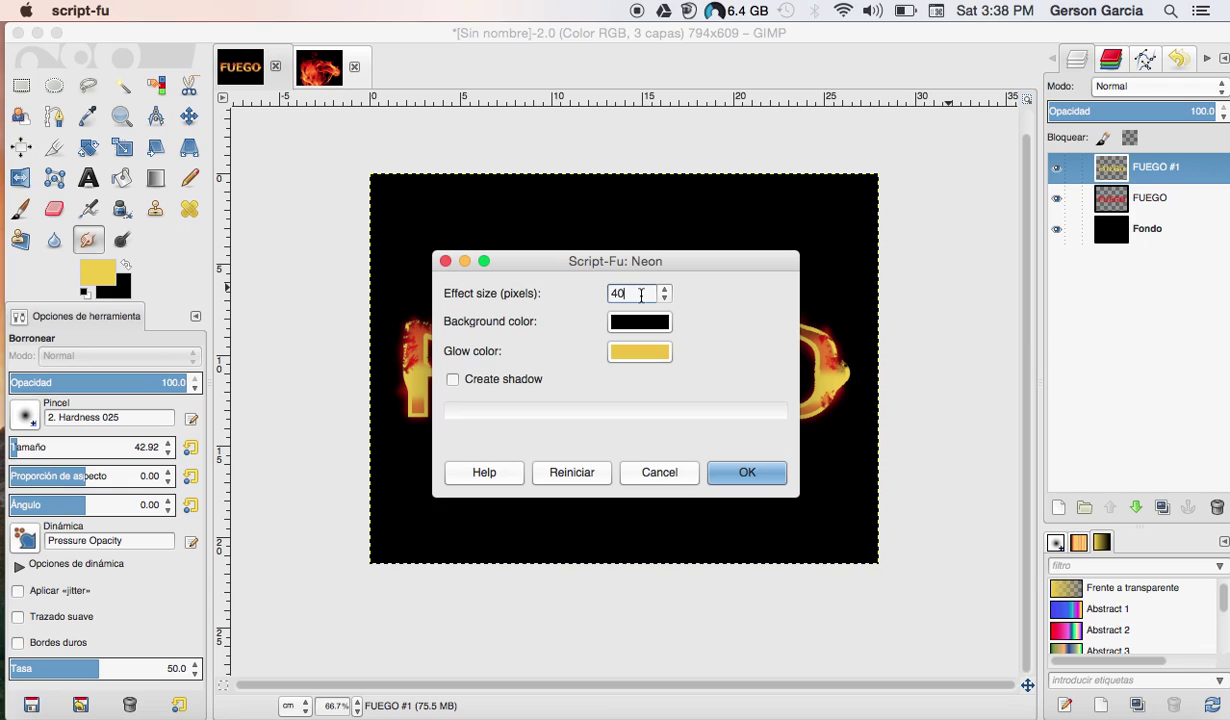
pyautogui.click(748, 475)
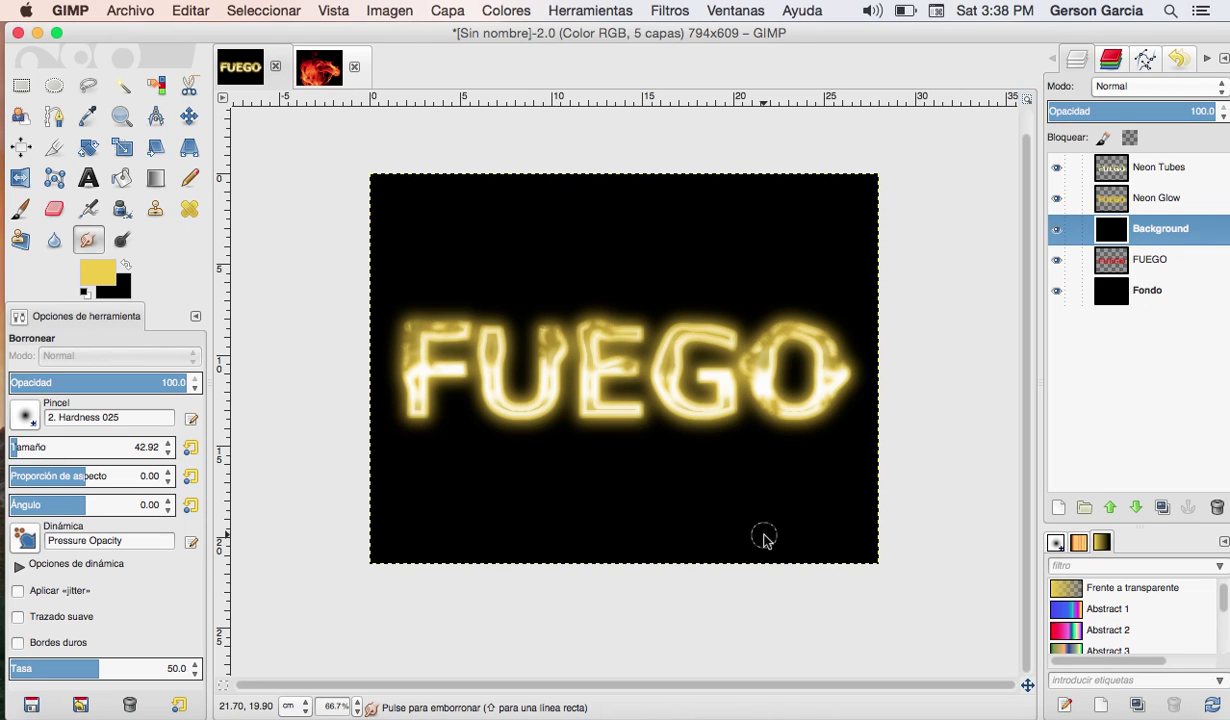
# Smear the glow below the O downward and turn the Neon Glow layer back on.
pyautogui.moveTo(830, 372); pyautogui.dragTo(830, 415)
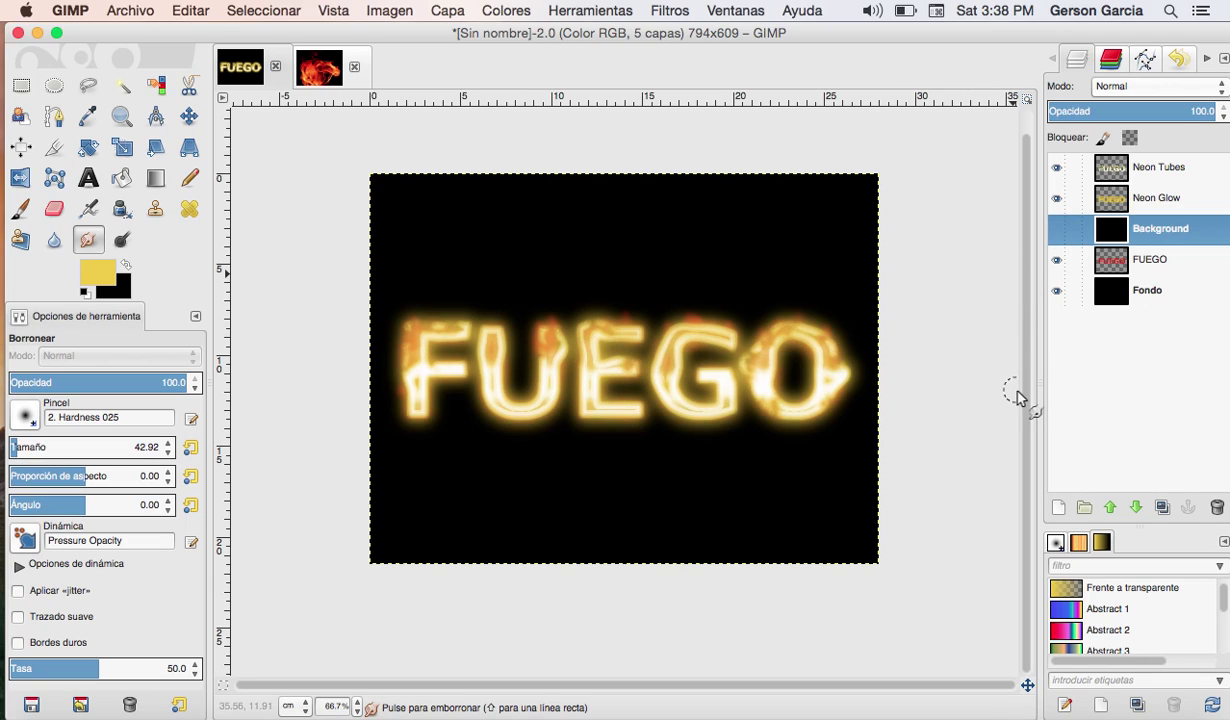
pyautogui.click(1057, 197)
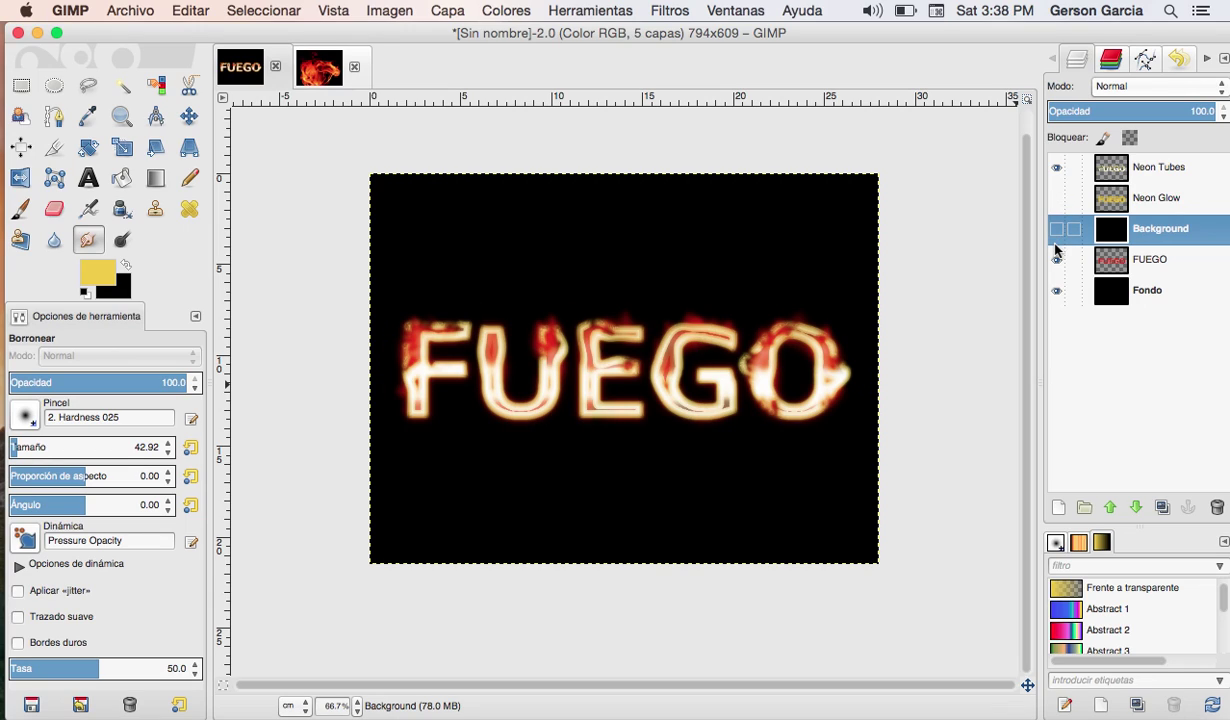
pyautogui.click(1057, 197)
pyautogui.click(1140, 198)
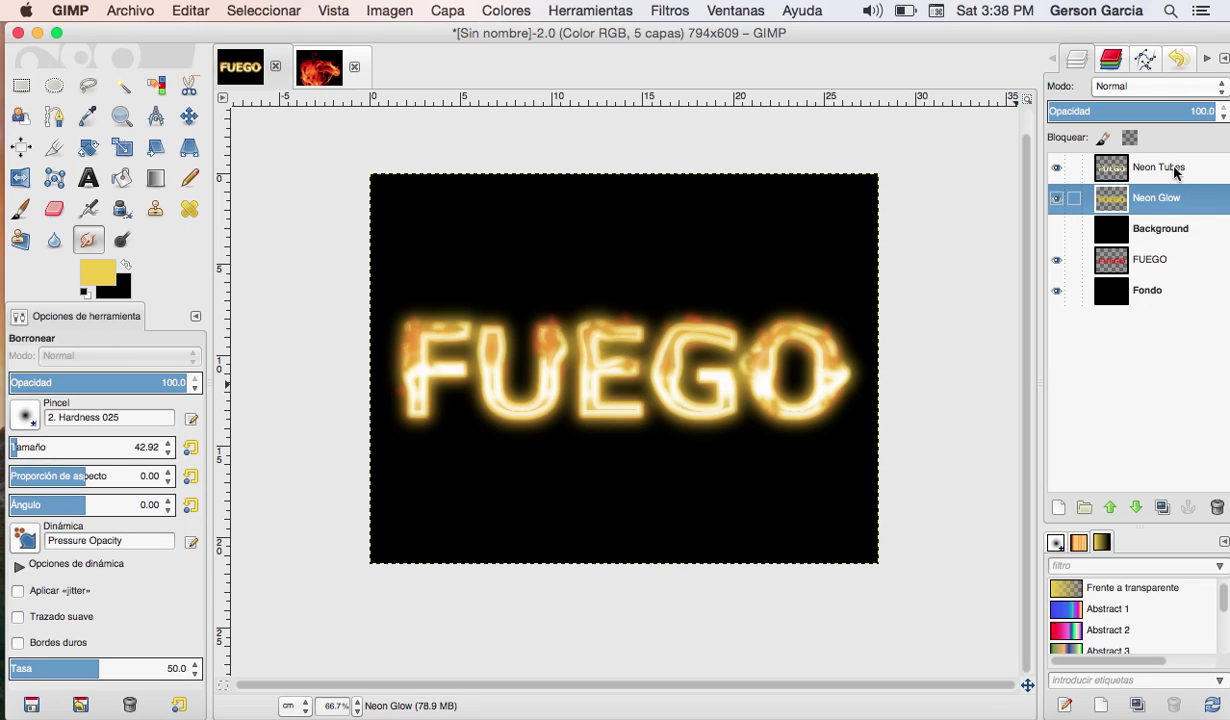
# Adjust Neon Glow and Neon Tubes opacities, leaving both at 100, with Neon Tubes selected.
pyautogui.moveTo(1173, 111); pyautogui.dragTo(1129, 104)
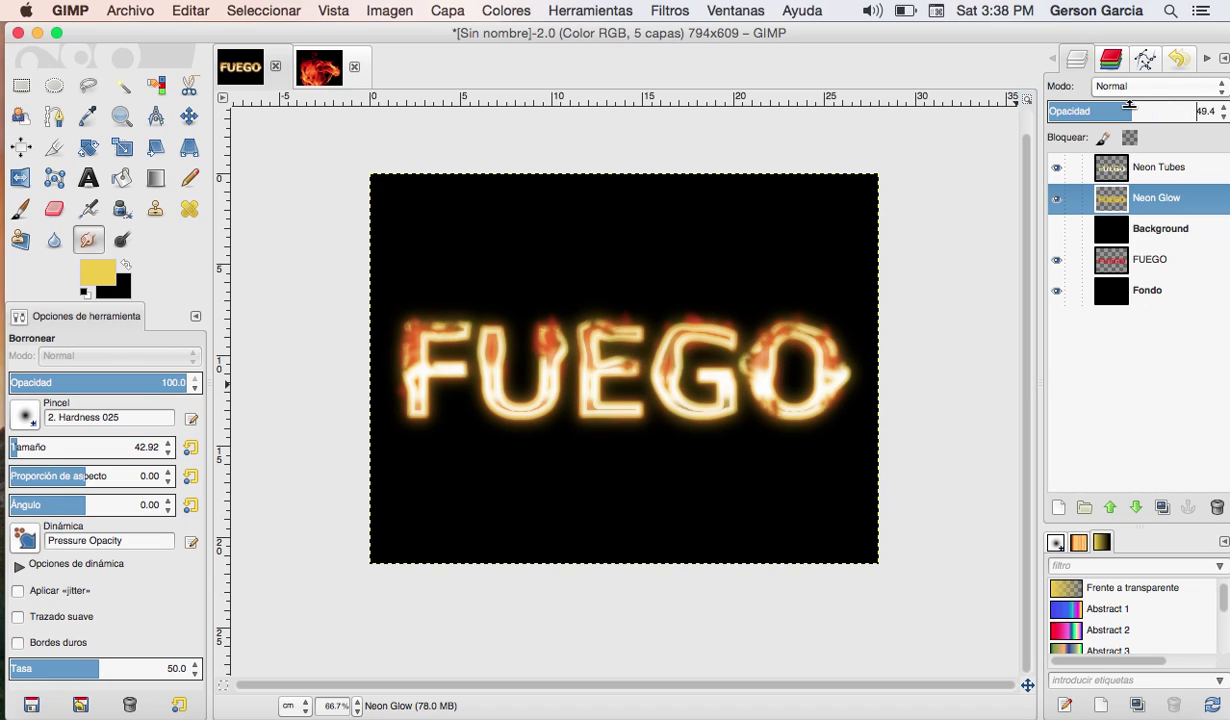
pyautogui.click(1150, 167)
pyautogui.moveTo(1180, 106); pyautogui.dragTo(1215, 107)
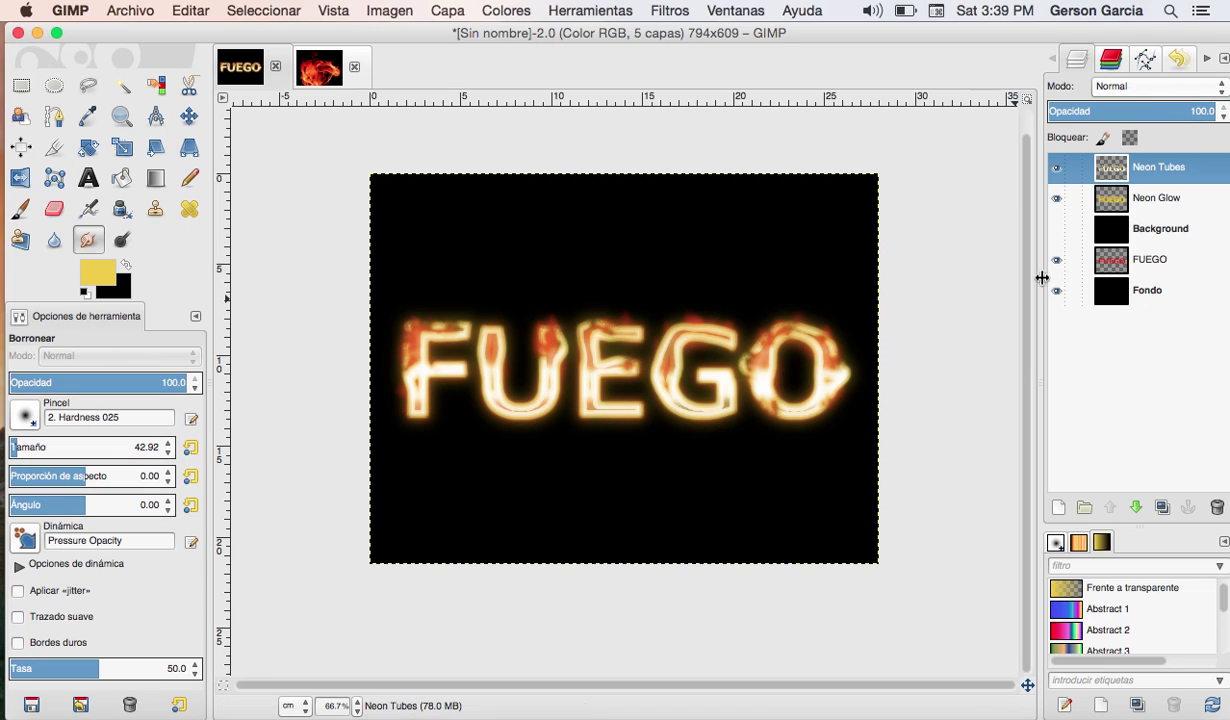
pyautogui.click(1149, 197)
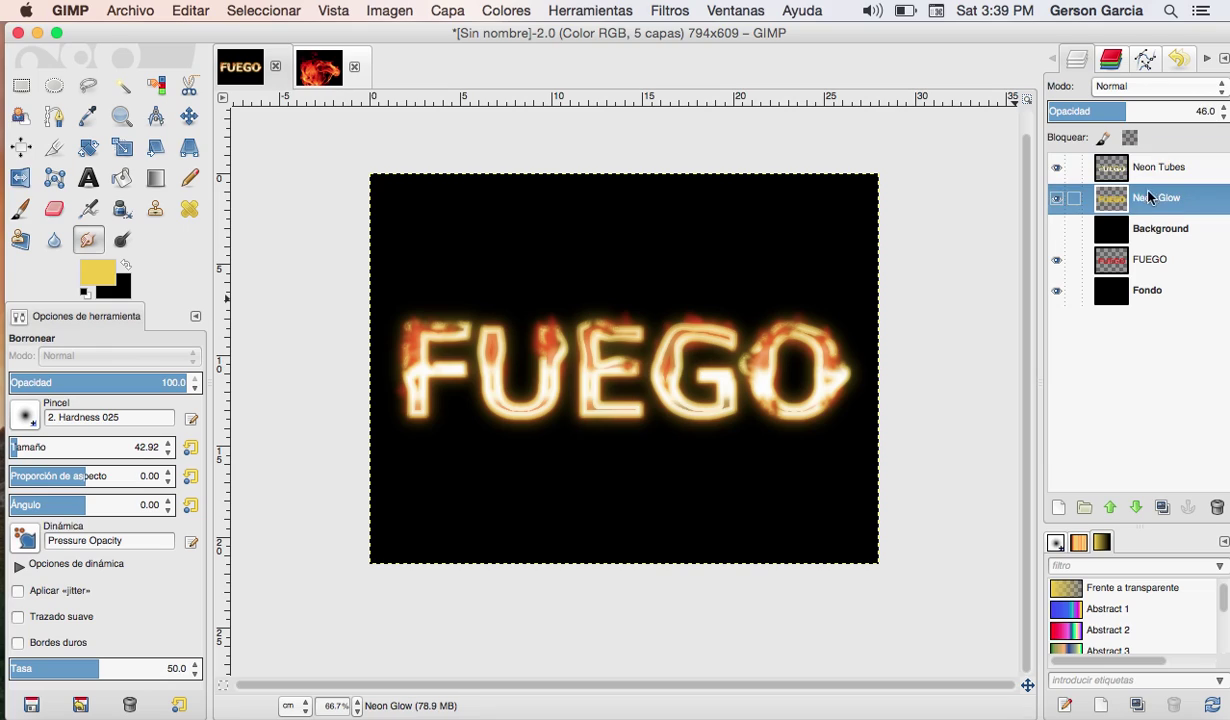
pyautogui.moveTo(1119, 107)
pyautogui.mouseDown()
pyautogui.moveTo(1201, 107)
pyautogui.moveTo(1126, 108)
pyautogui.mouseUp()
pyautogui.write('34.1')
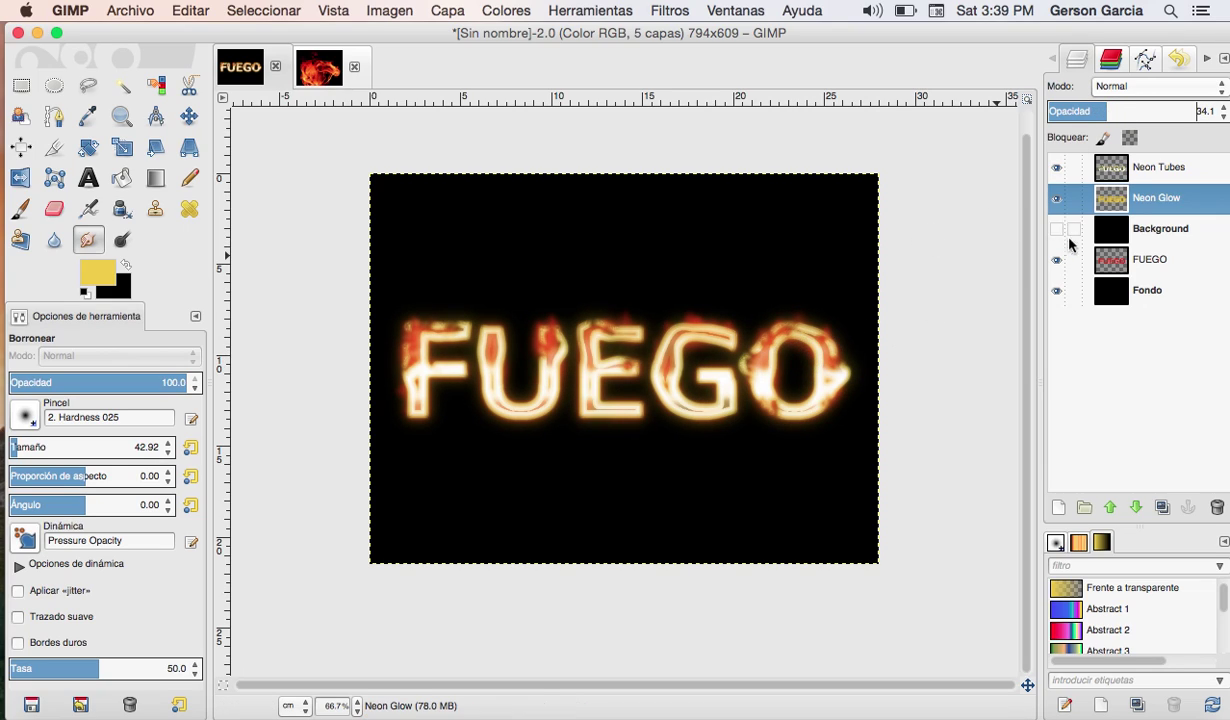
pyautogui.click(1161, 175)
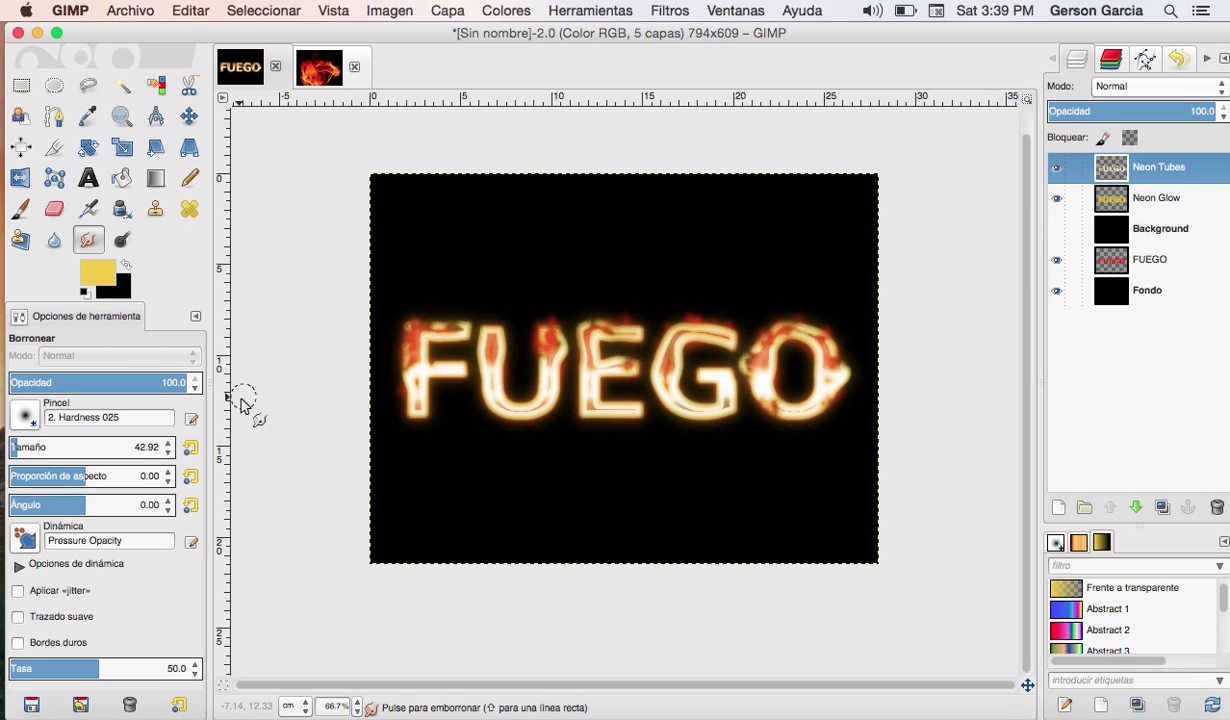
# Erase textured gaps across the neon letters with the Texture Hose 01 brush, then view Fire.jpg.
pyautogui.click(30, 427)
pyautogui.click(150, 648)
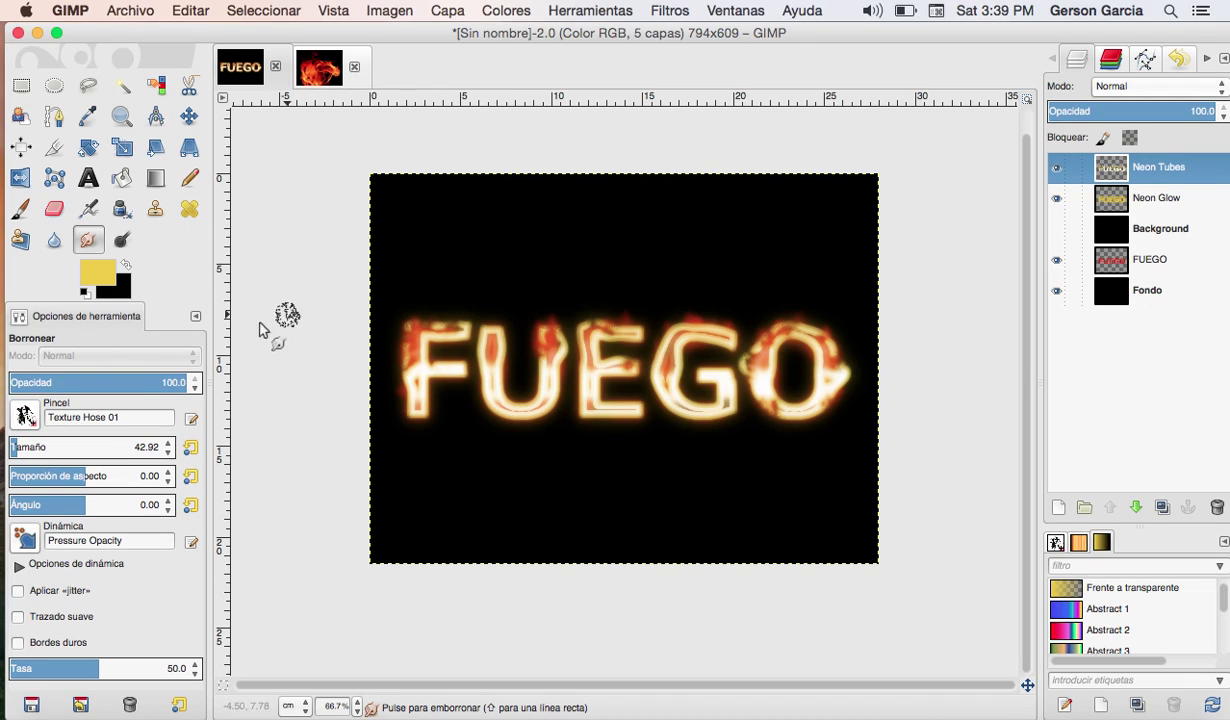
pyautogui.click(54, 208)
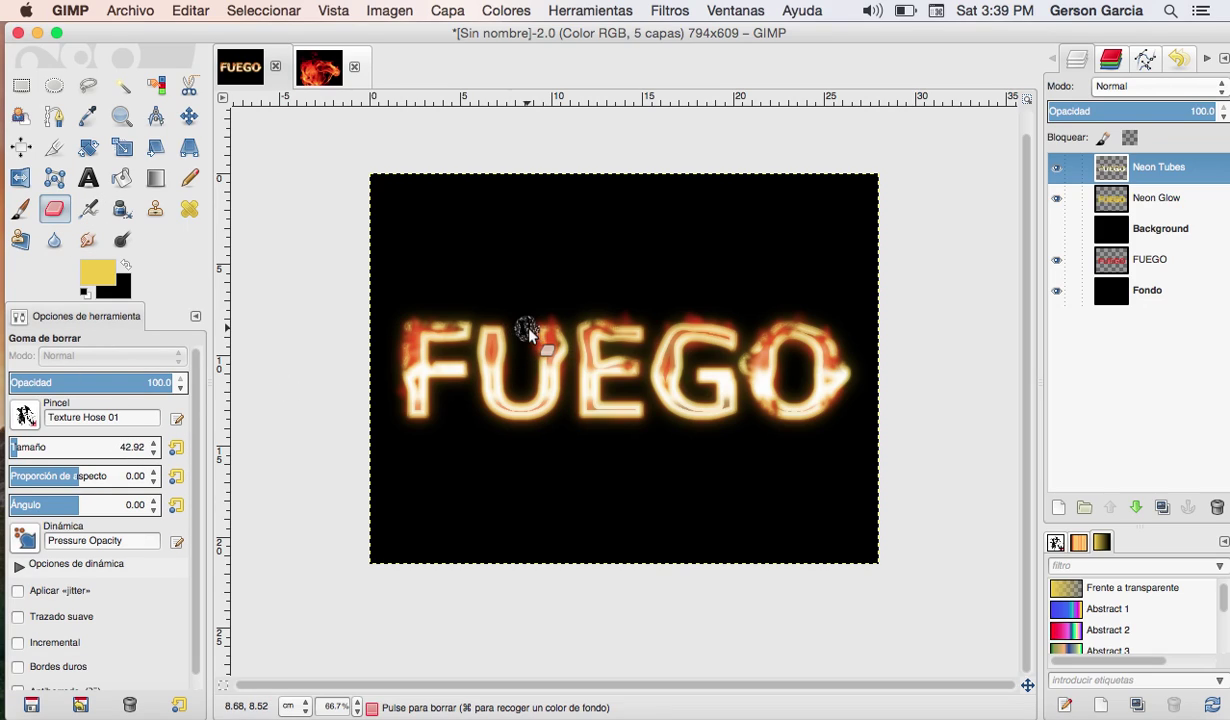
pyautogui.moveTo(494, 330)
pyautogui.mouseDown()
pyautogui.moveTo(632, 352)
pyautogui.moveTo(632, 324)
pyautogui.moveTo(811, 345)
pyautogui.moveTo(843, 434)
pyautogui.mouseUp()
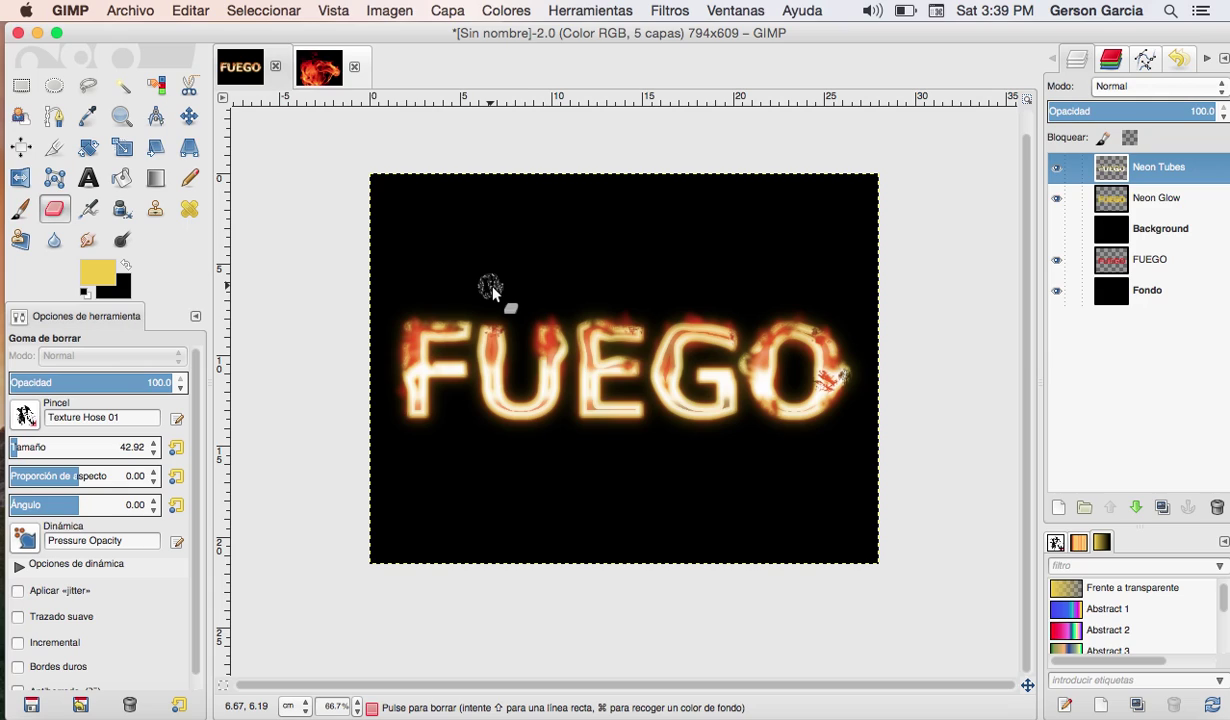
pyautogui.click(319, 67)
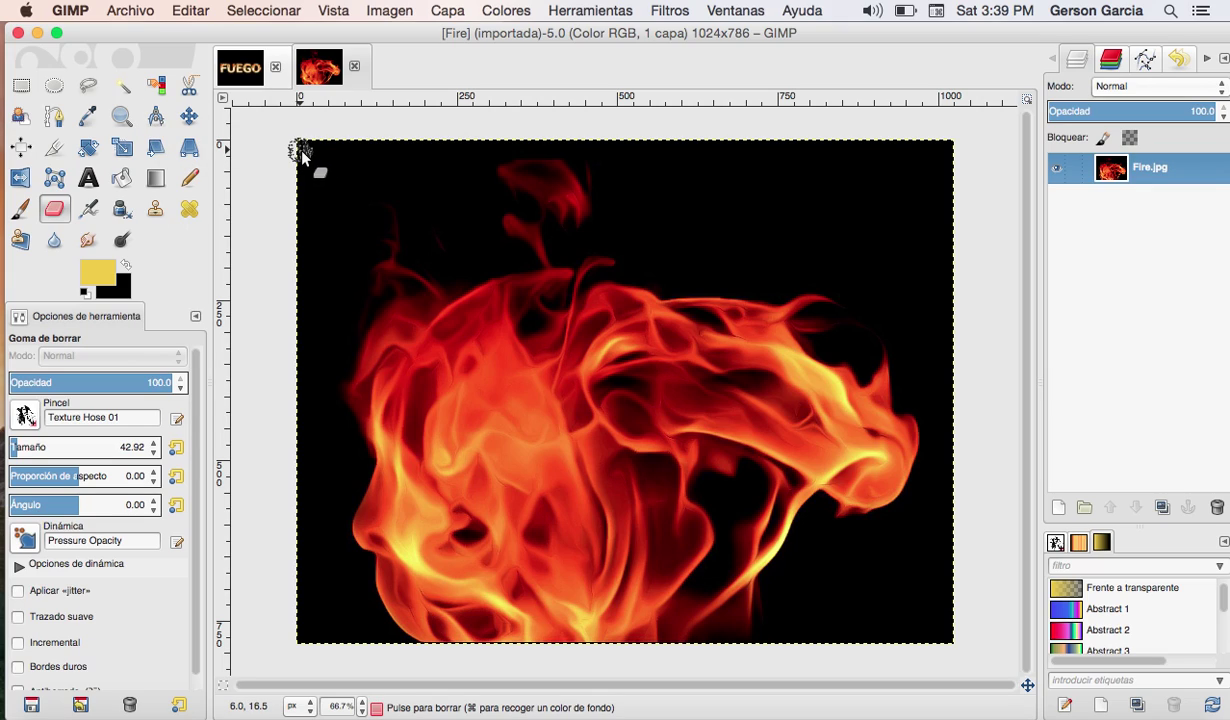
# Paste the whole Fire.jpg photo into FUEGO as a new layer just above Fondo.
pyautogui.press('super')
pyautogui.press('super+c')
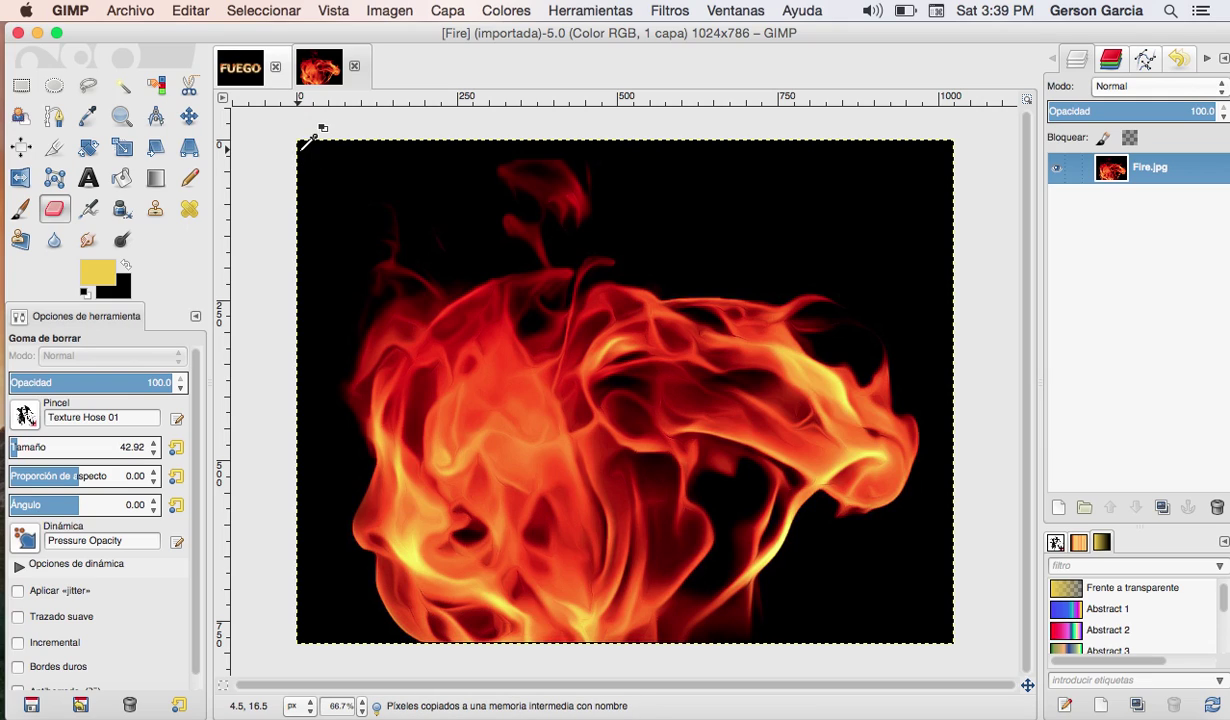
pyautogui.click(238, 70)
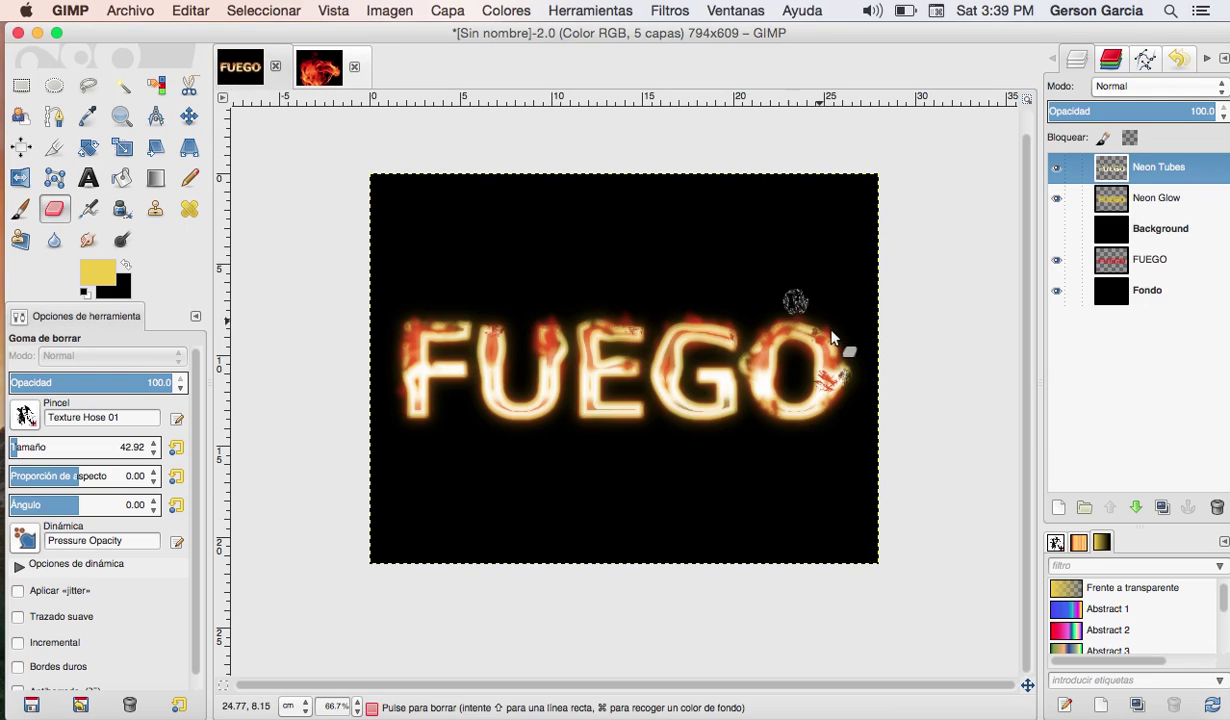
pyautogui.press('super+v')
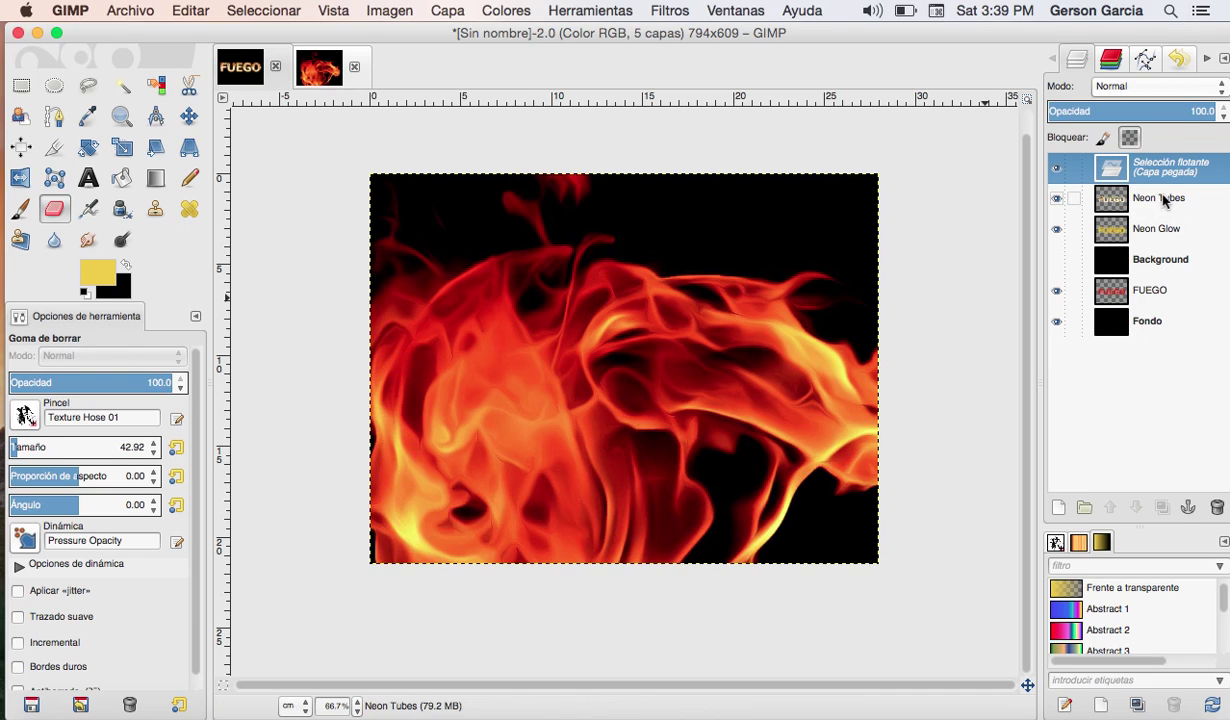
pyautogui.rightClick(1160, 172)
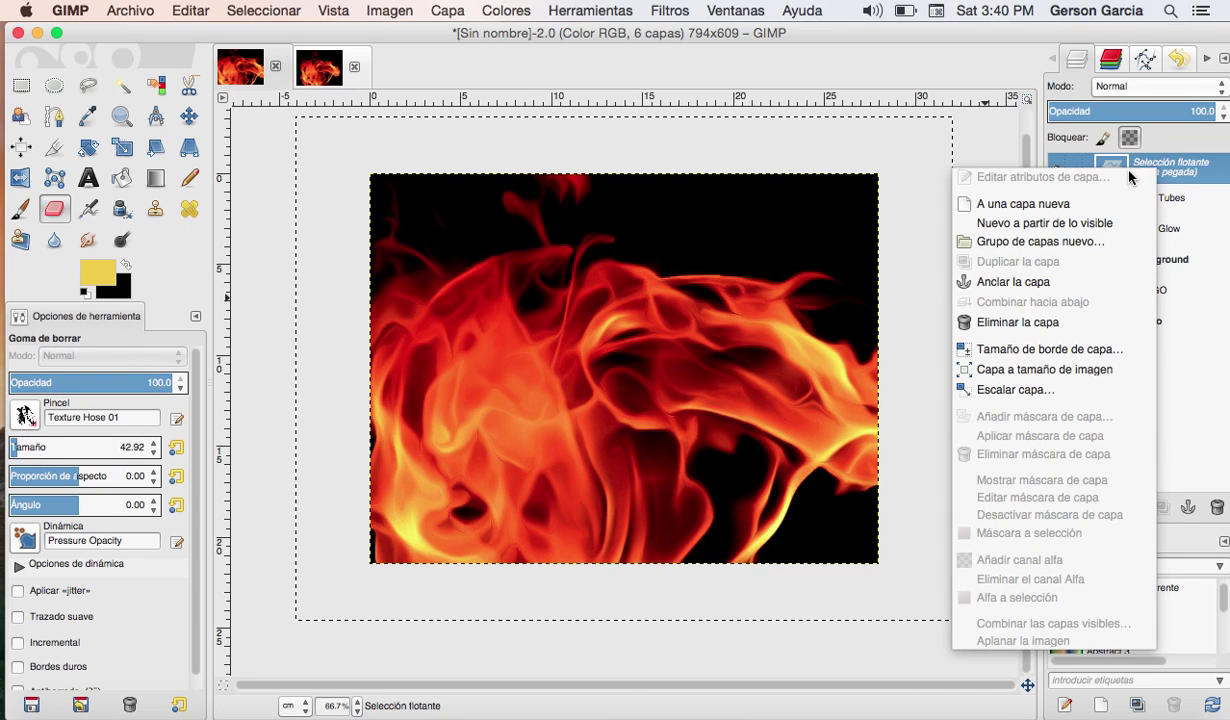
pyautogui.click(1060, 204)
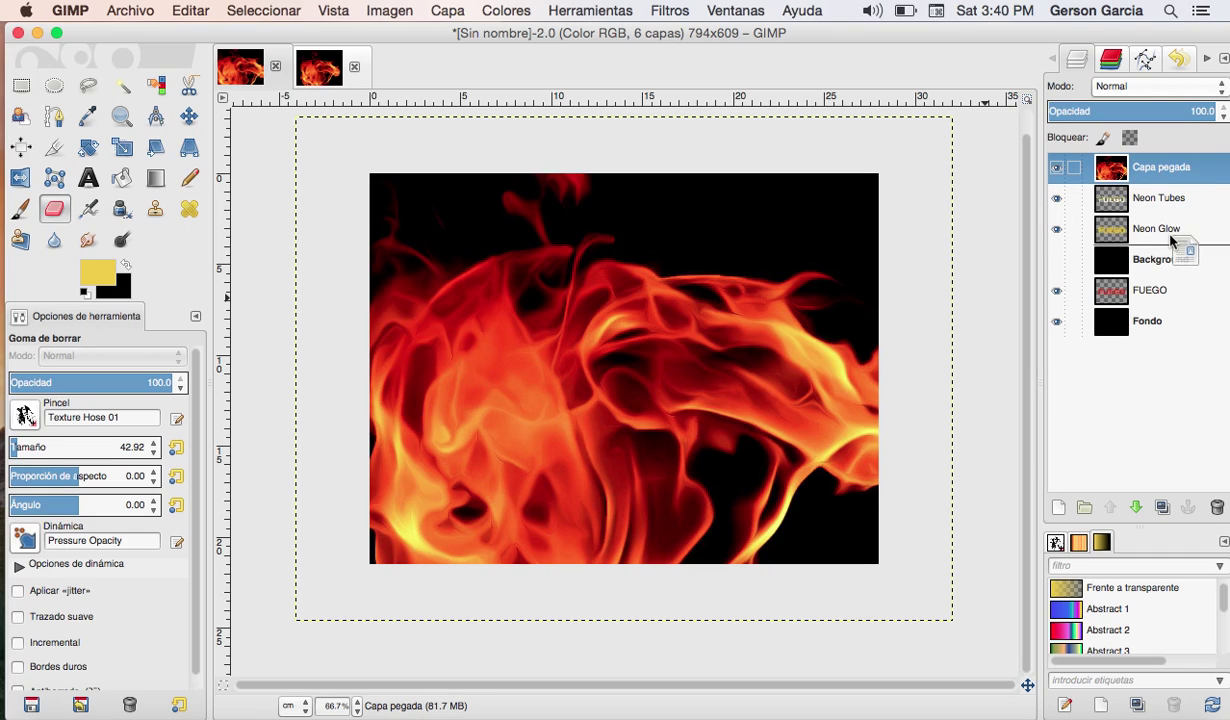
pyautogui.moveTo(1163, 172); pyautogui.dragTo(1173, 236)
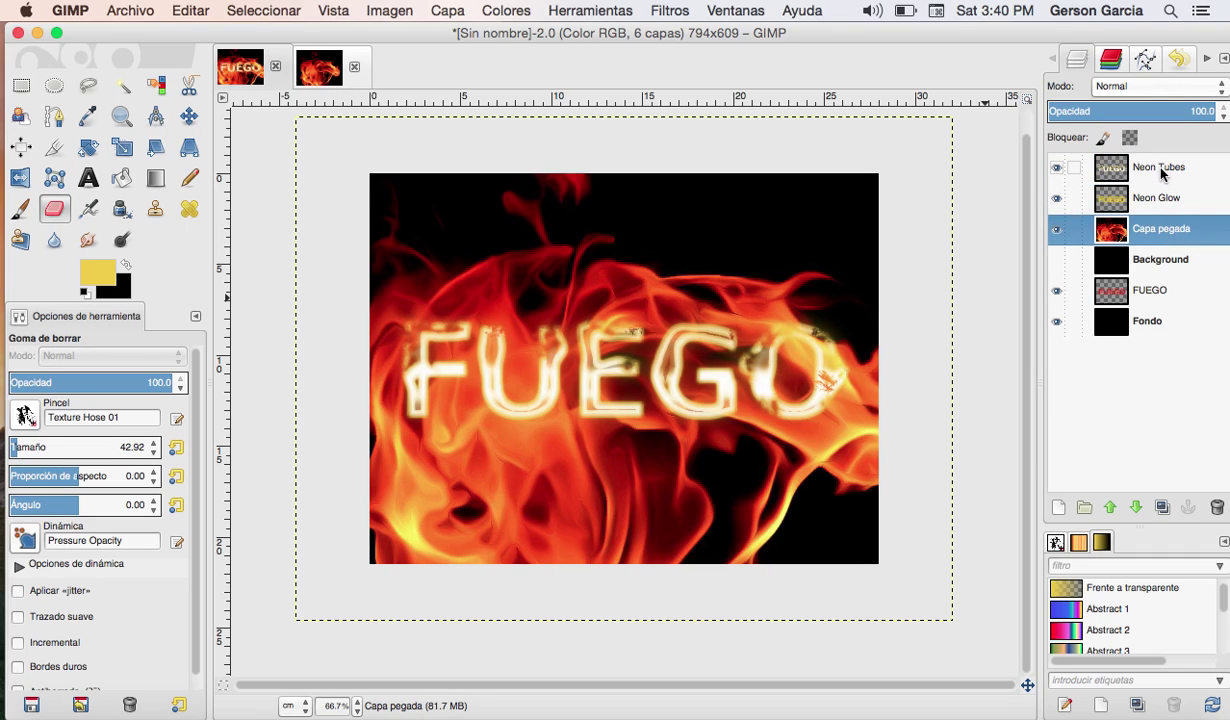
pyautogui.moveTo(1160, 229); pyautogui.dragTo(1155, 304)
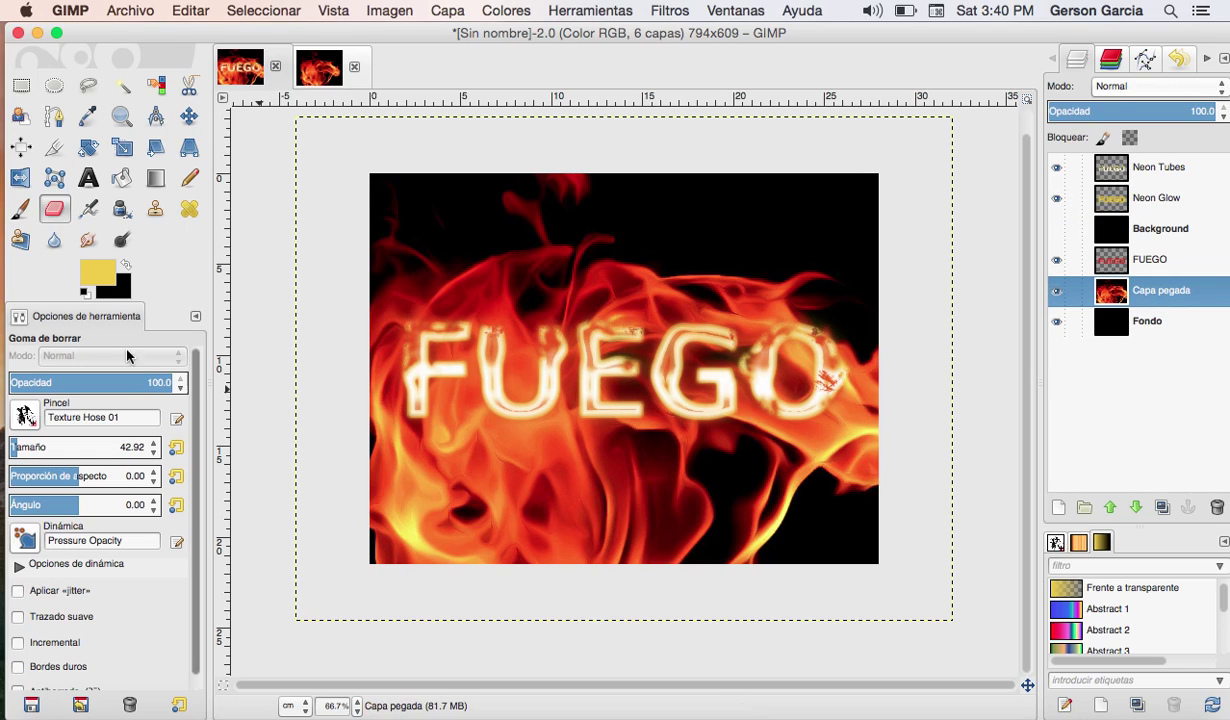
# Erase the flames below the text with a large 2. Hardness 075 eraser.
pyautogui.click(25, 414)
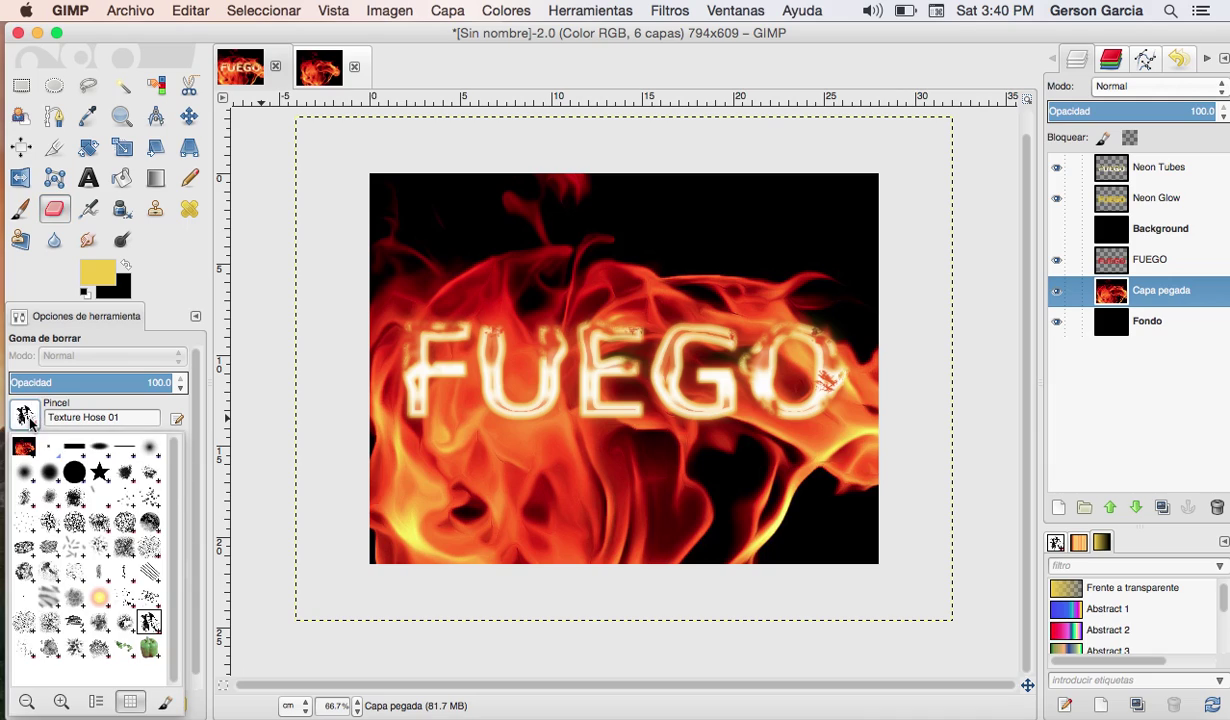
pyautogui.click(53, 477)
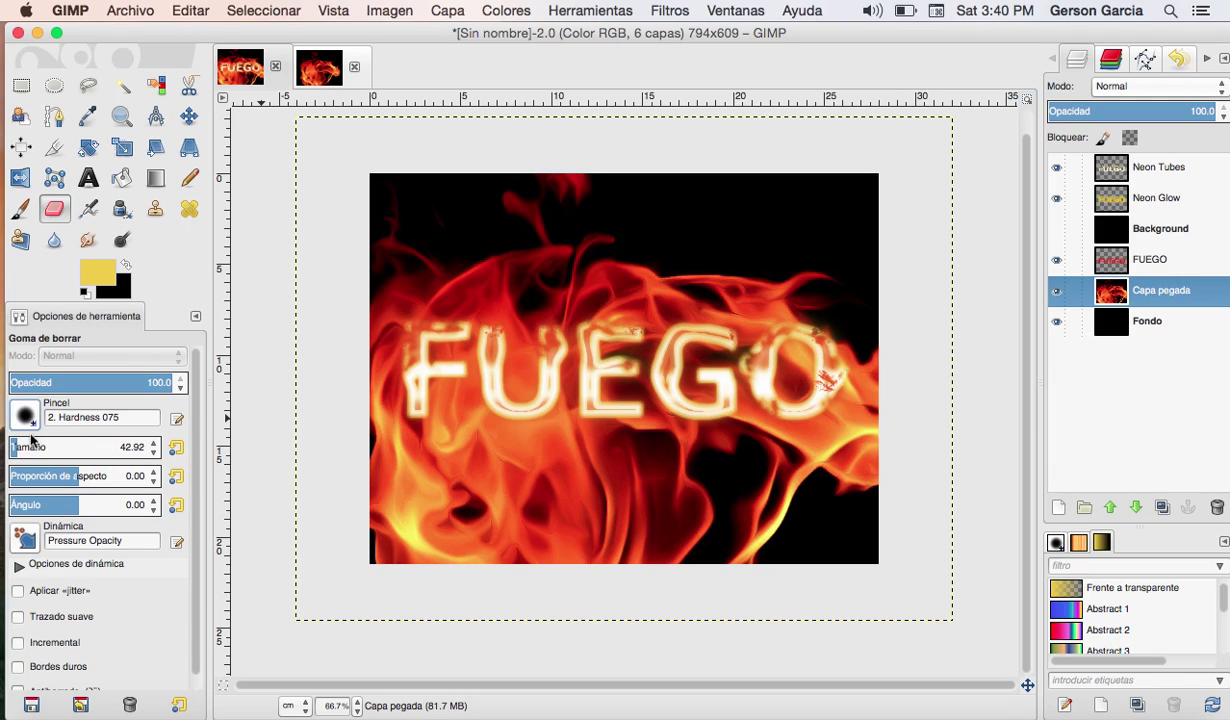
pyautogui.moveTo(16, 446); pyautogui.dragTo(90, 446)
pyautogui.moveTo(508, 571)
pyautogui.mouseDown()
pyautogui.moveTo(812, 568)
pyautogui.moveTo(879, 549)
pyautogui.moveTo(266, 582)
pyautogui.mouseUp()
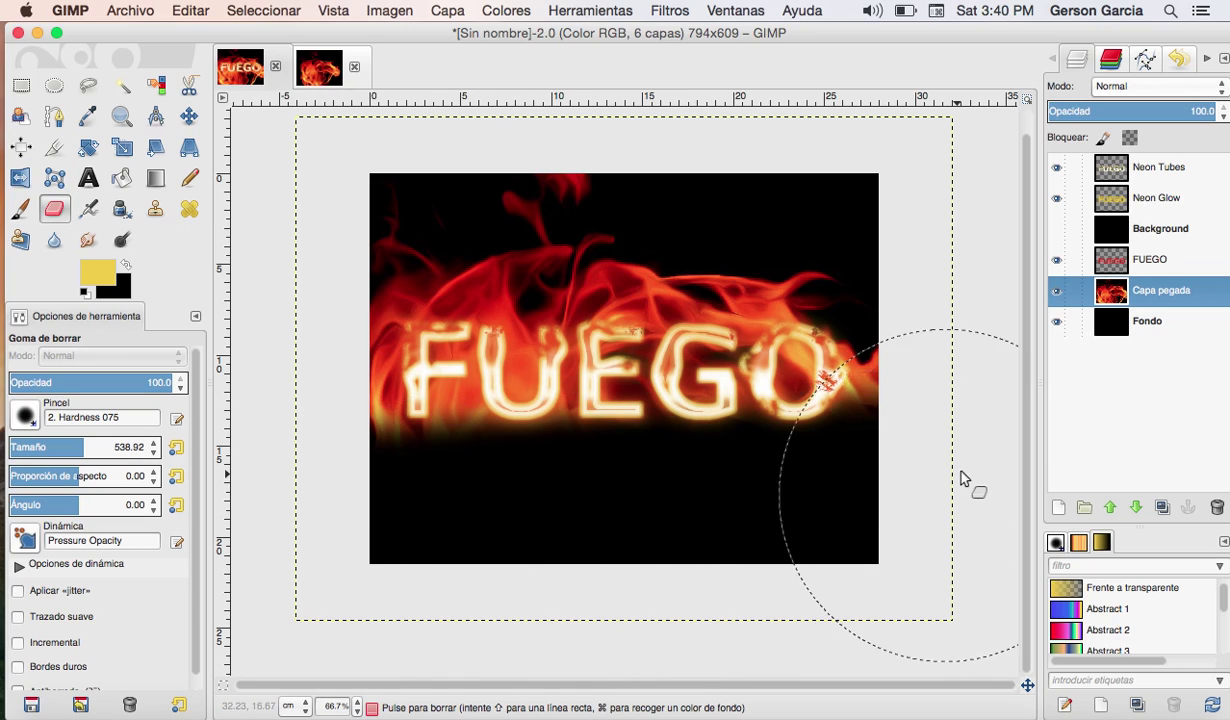
pyautogui.moveTo(966, 438)
pyautogui.mouseDown()
pyautogui.moveTo(593, 544)
pyautogui.moveTo(404, 566)
pyautogui.moveTo(555, 525)
pyautogui.mouseUp()
pyautogui.click(52, 447)
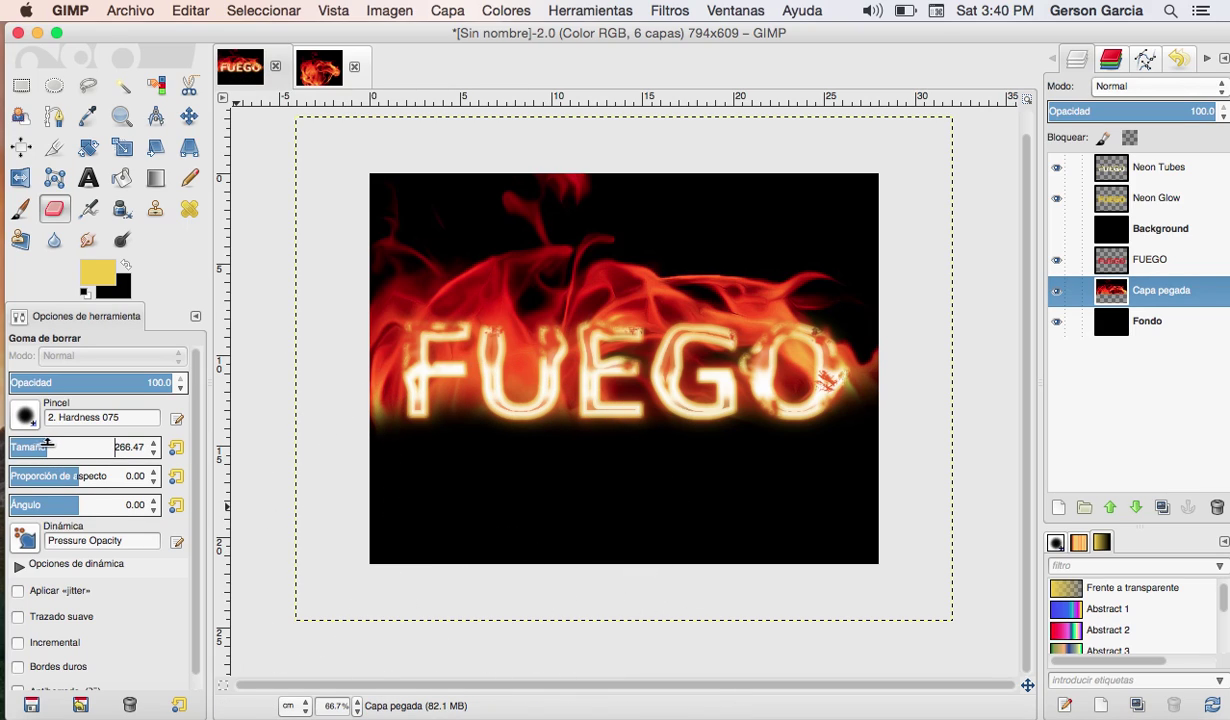
pyautogui.moveTo(406, 461)
pyautogui.mouseDown()
pyautogui.moveTo(390, 445)
pyautogui.moveTo(467, 467)
pyautogui.moveTo(466, 508)
pyautogui.mouseUp()
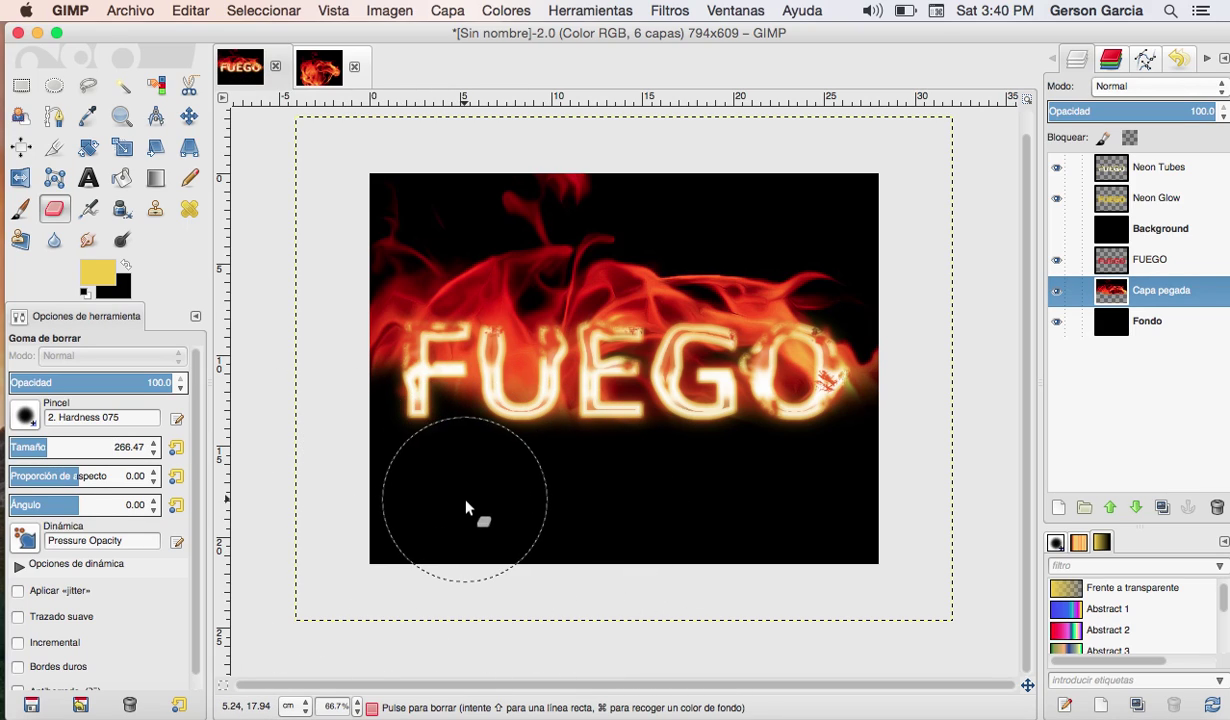
# Undo stray strokes and re-erase the orange glow beneath FUEGO at lower eraser opacity.
pyautogui.press('super+z')
pyautogui.press('super+z')
pyautogui.press('super+z')
pyautogui.press('super+z')
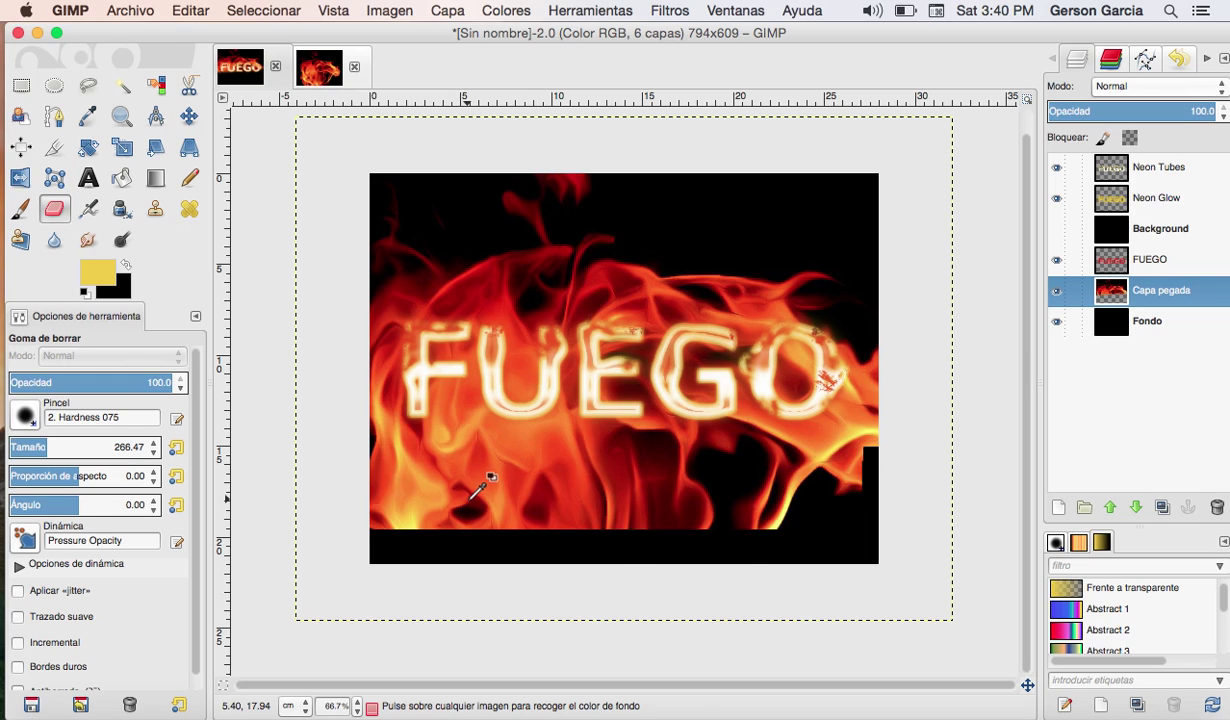
pyautogui.press('super+z')
pyautogui.moveTo(412, 550)
pyautogui.mouseDown()
pyautogui.moveTo(857, 541)
pyautogui.moveTo(320, 490)
pyautogui.moveTo(522, 508)
pyautogui.moveTo(804, 508)
pyautogui.moveTo(900, 472)
pyautogui.moveTo(859, 472)
pyautogui.moveTo(873, 480)
pyautogui.moveTo(884, 453)
pyautogui.moveTo(893, 348)
pyautogui.mouseUp()
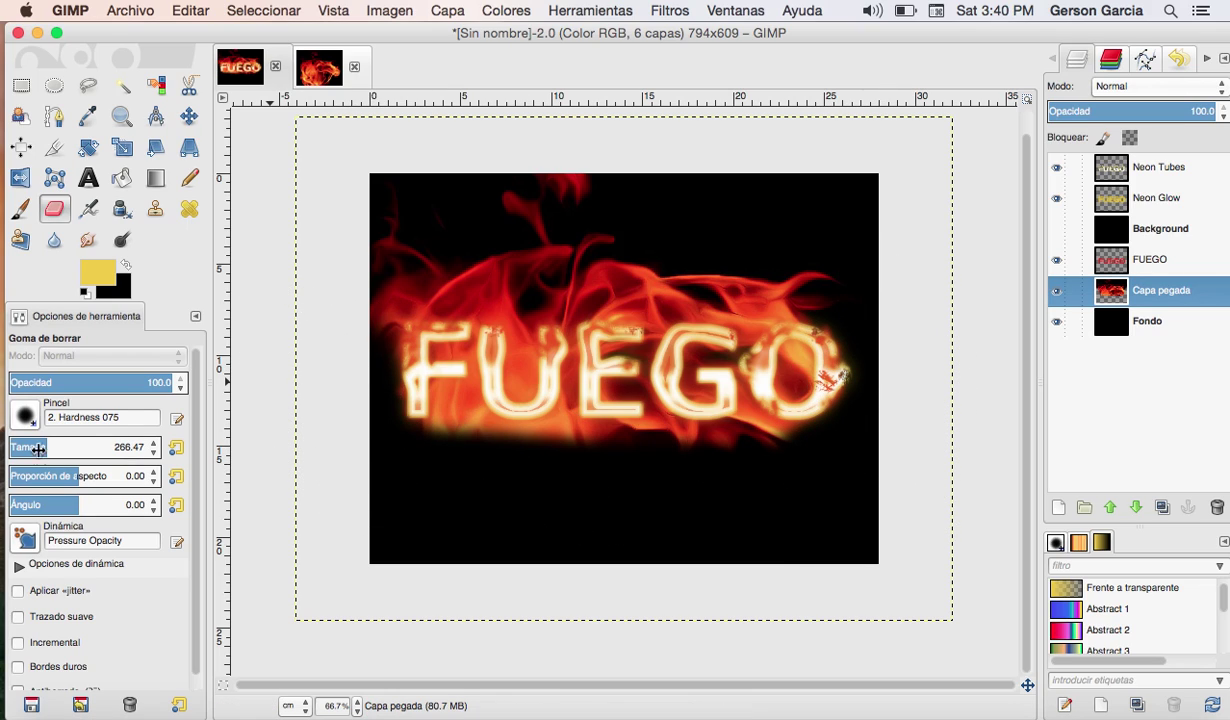
pyautogui.click(120, 381)
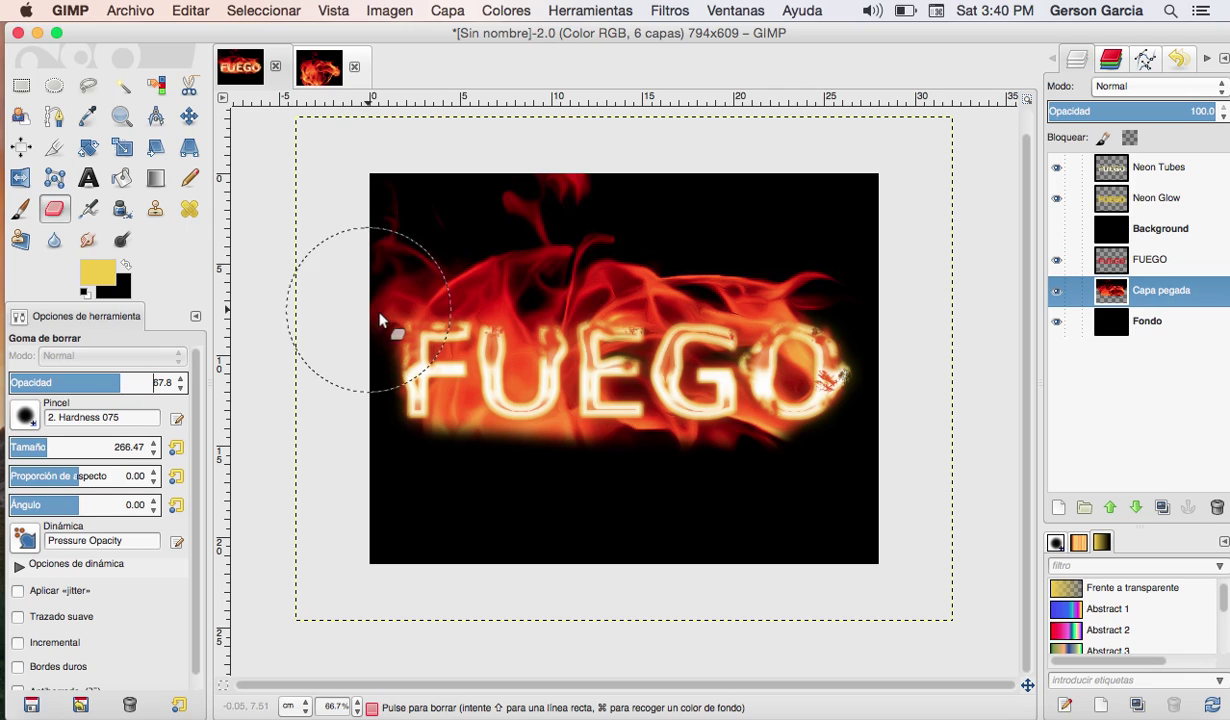
pyautogui.moveTo(375, 362)
pyautogui.mouseDown()
pyautogui.moveTo(387, 448)
pyautogui.moveTo(519, 462)
pyautogui.moveTo(431, 451)
pyautogui.moveTo(766, 459)
pyautogui.moveTo(808, 447)
pyautogui.moveTo(850, 405)
pyautogui.moveTo(835, 470)
pyautogui.moveTo(544, 494)
pyautogui.moveTo(412, 472)
pyautogui.moveTo(381, 506)
pyautogui.mouseUp()
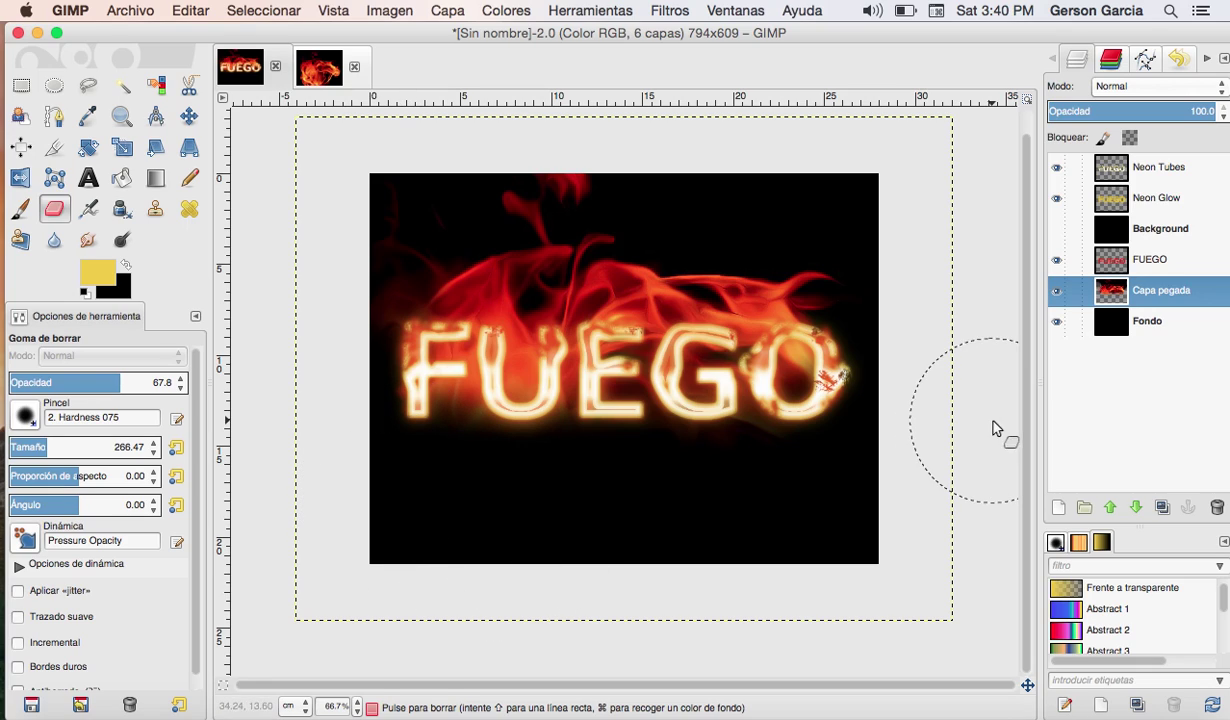
# Apply Brightness-Contrast to the fire layer with brightness 12 and contrast -2.
pyautogui.click(503, 15)
pyautogui.click(555, 90)
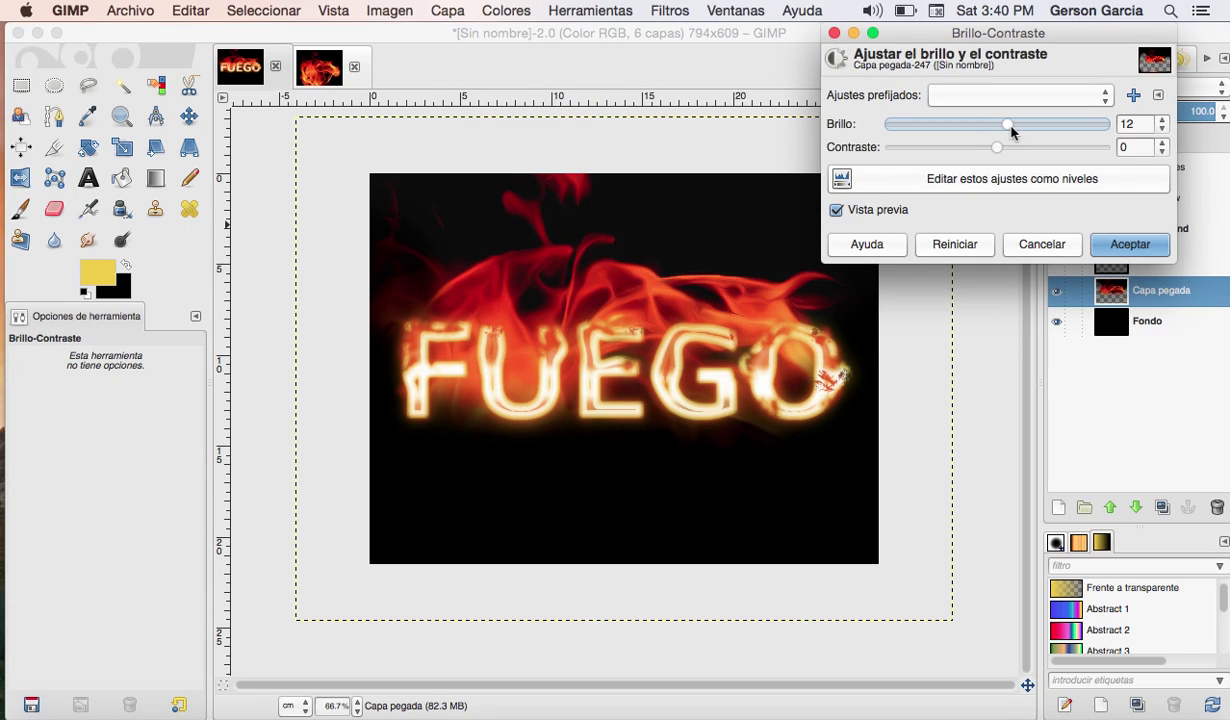
pyautogui.moveTo(997, 147)
pyautogui.mouseDown()
pyautogui.moveTo(1030, 148)
pyautogui.moveTo(997, 147)
pyautogui.moveTo(1021, 130)
pyautogui.moveTo(1011, 131)
pyautogui.mouseUp()
pyautogui.click(1124, 248)
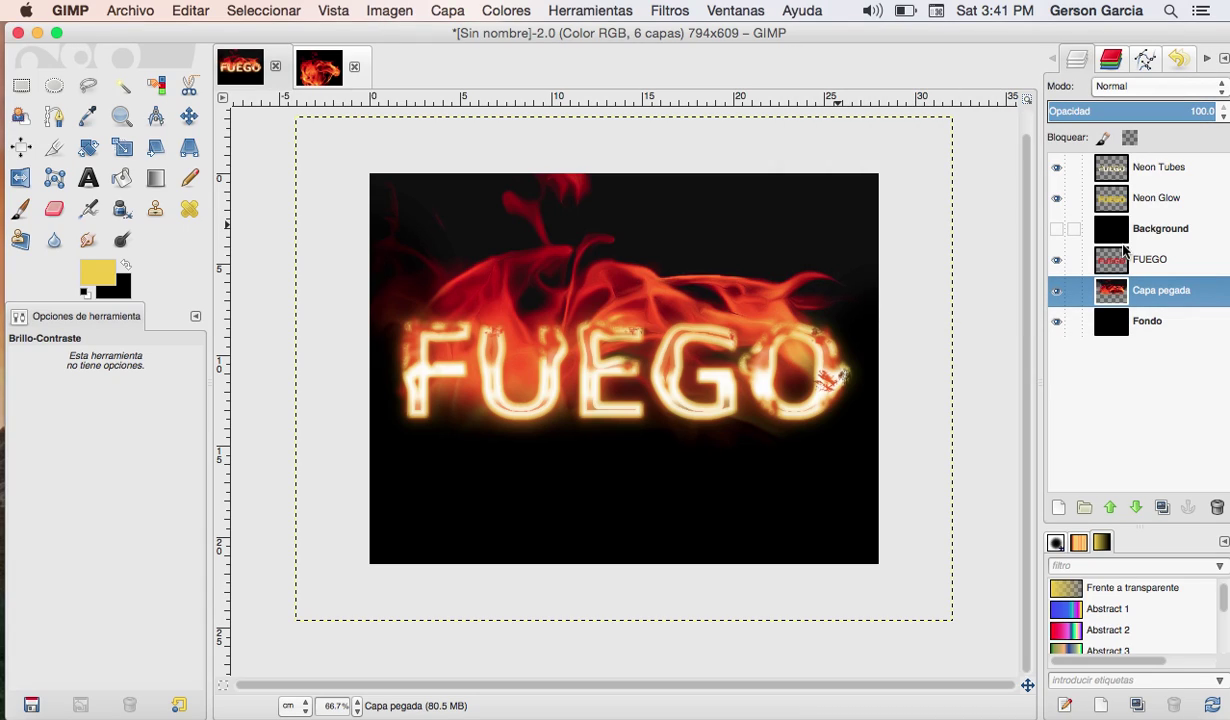